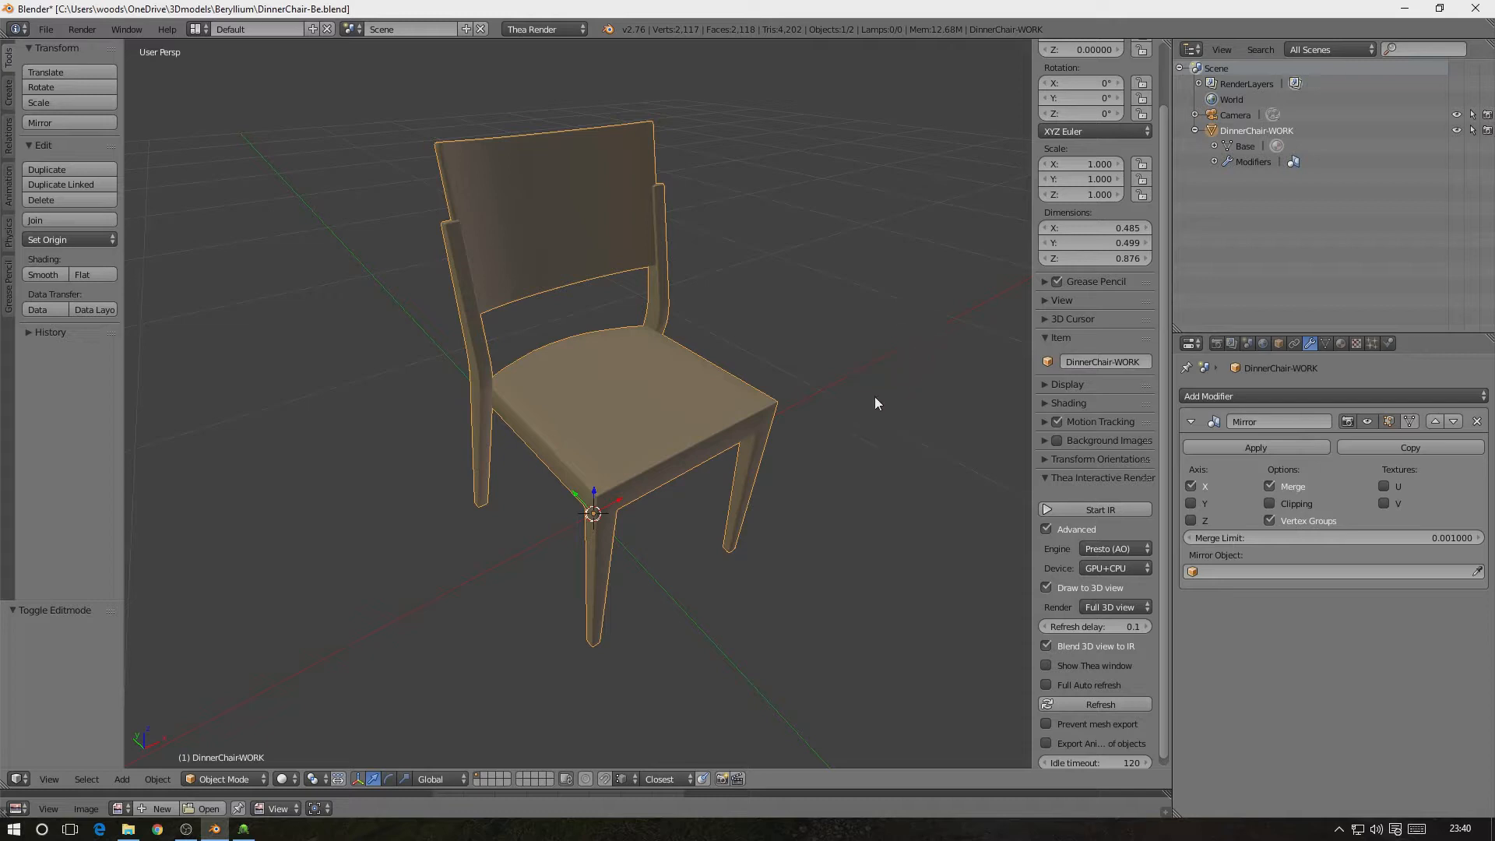
# Hide the chair's Mirror modifier result in the viewport and switch to Edit Mode to view the half-chair mesh
pyautogui.moveTo(838, 440); pyautogui.dragTo(833, 387, button='middle')
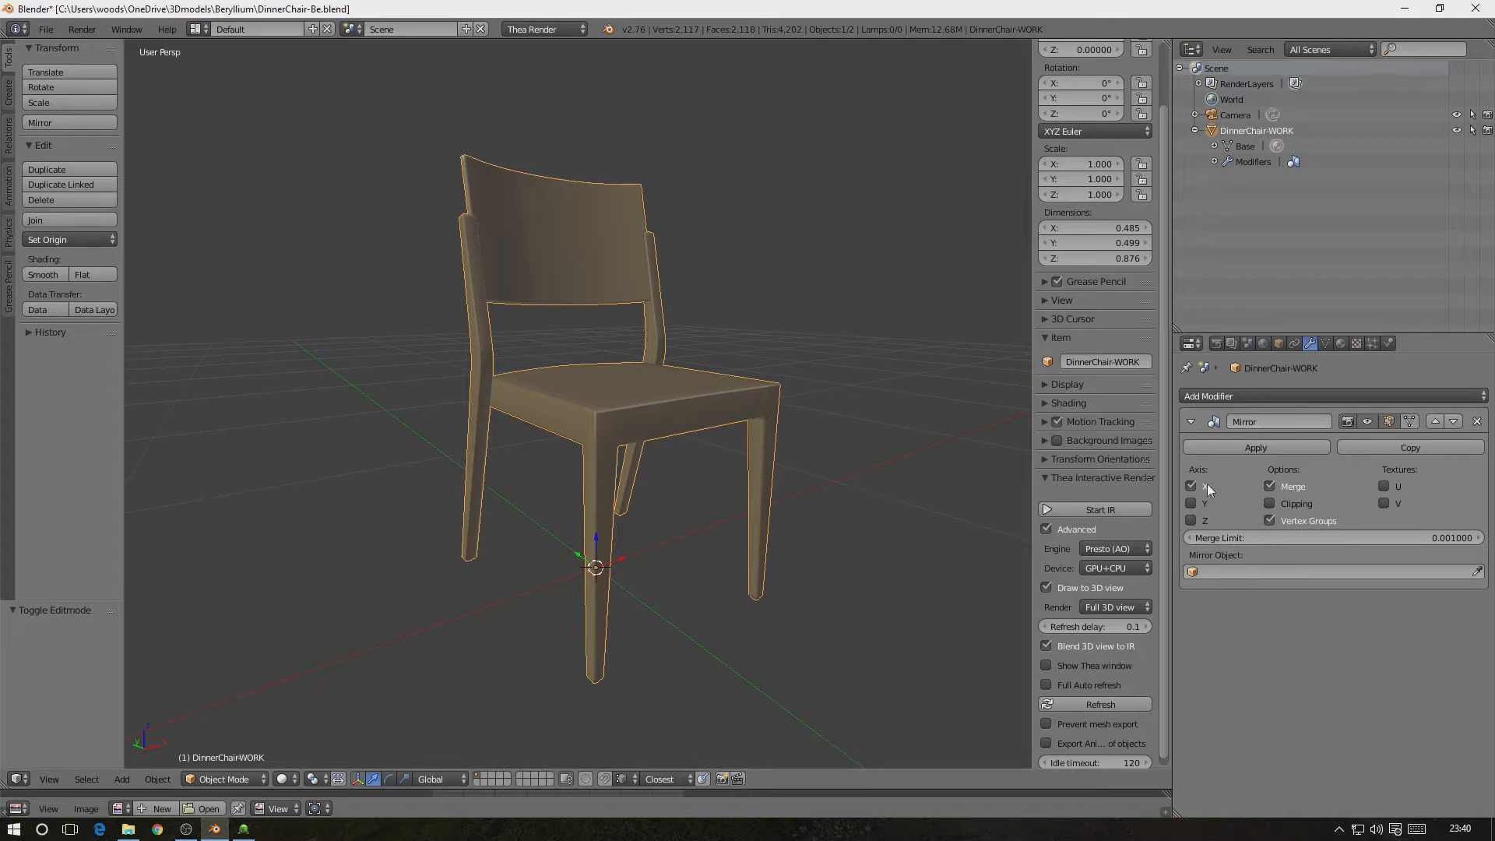
pyautogui.click(1368, 421)
pyautogui.click(225, 779)
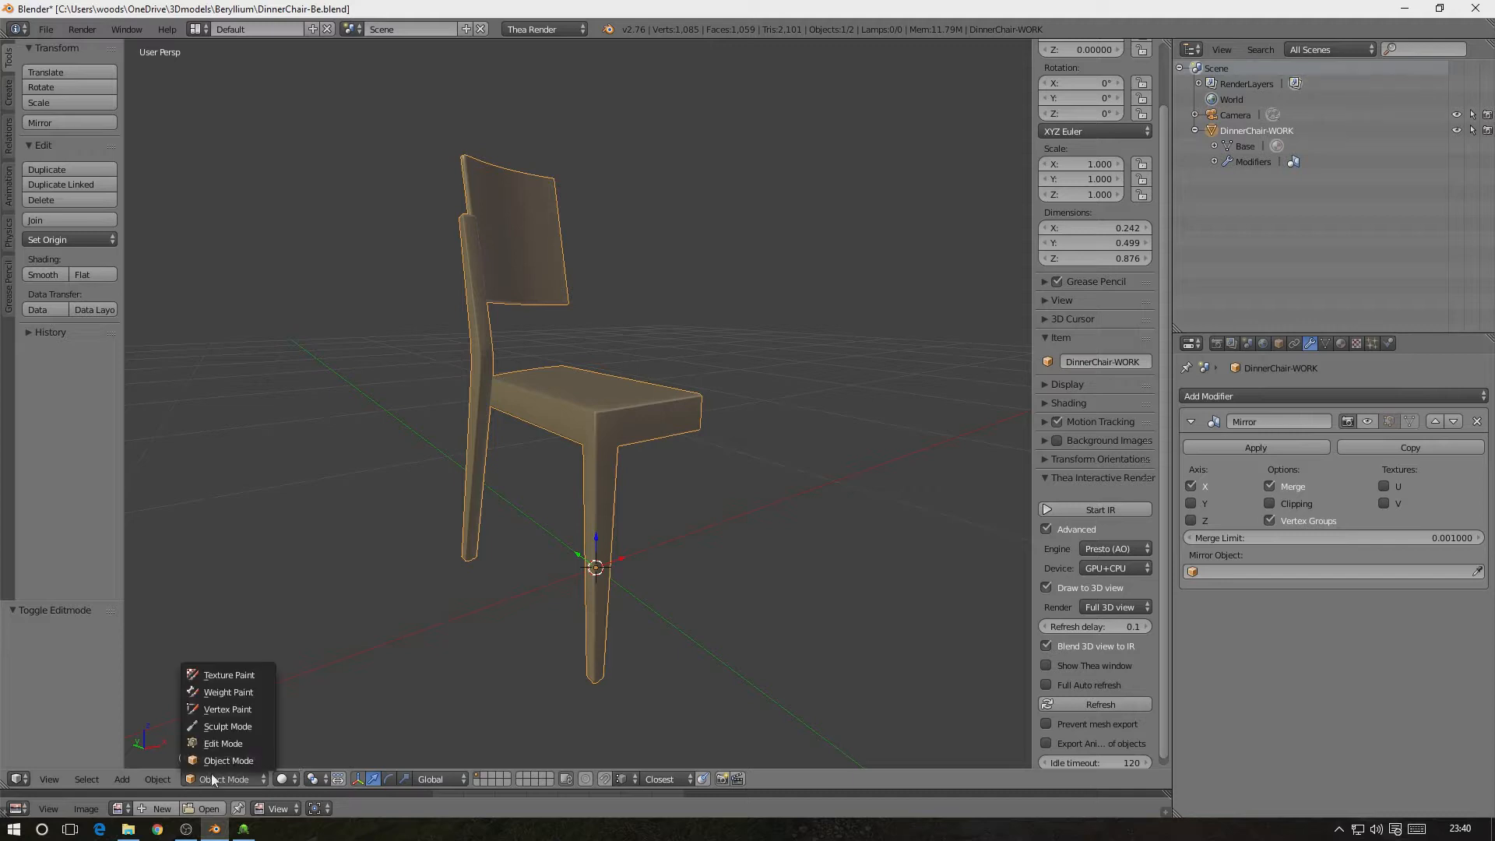
pyautogui.click(223, 746)
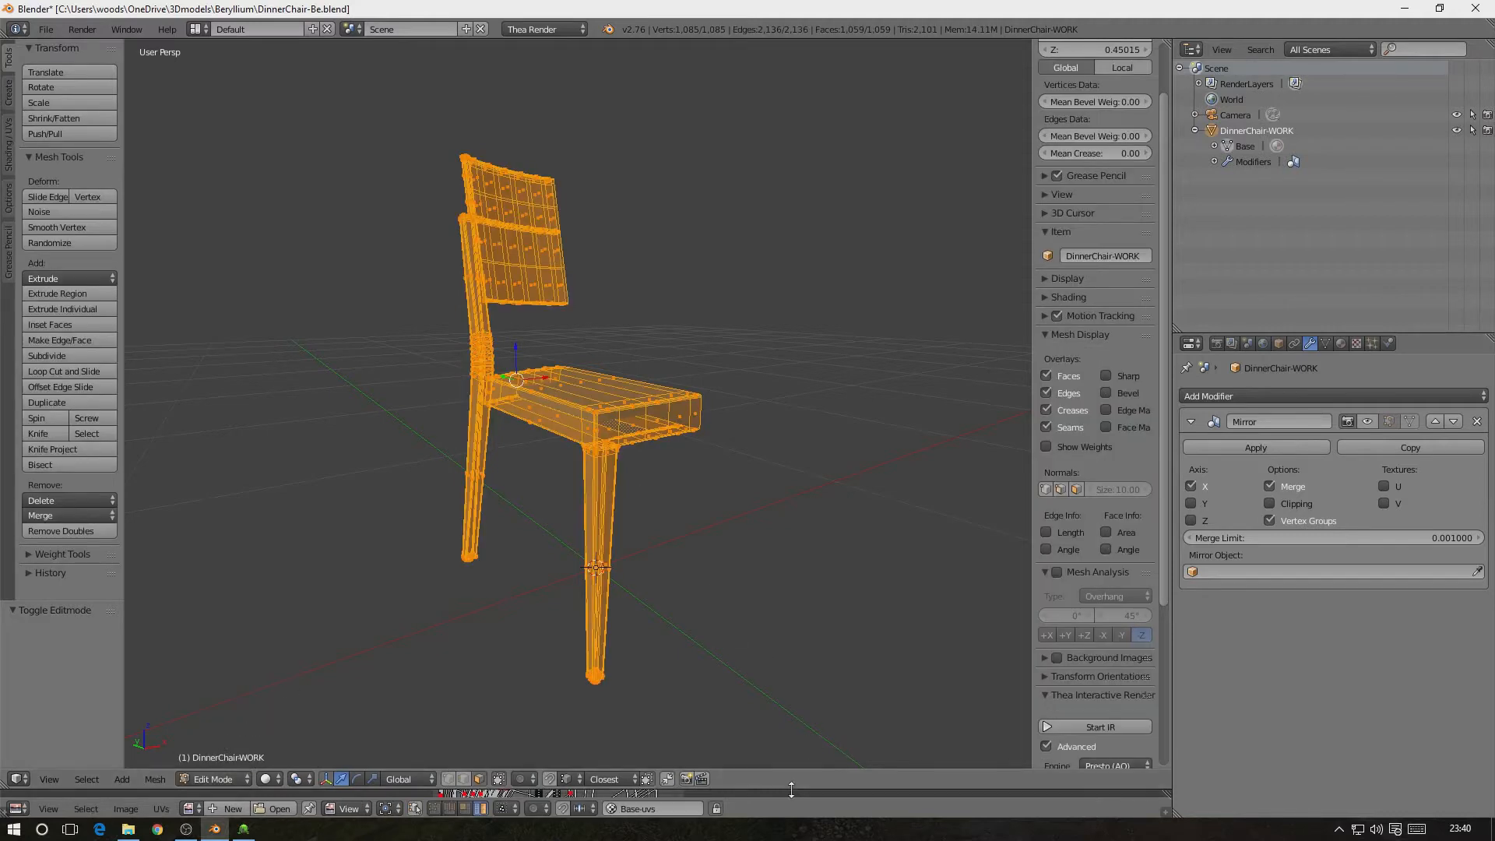
pyautogui.moveTo(687, 588); pyautogui.dragTo(639, 523, button='middle')
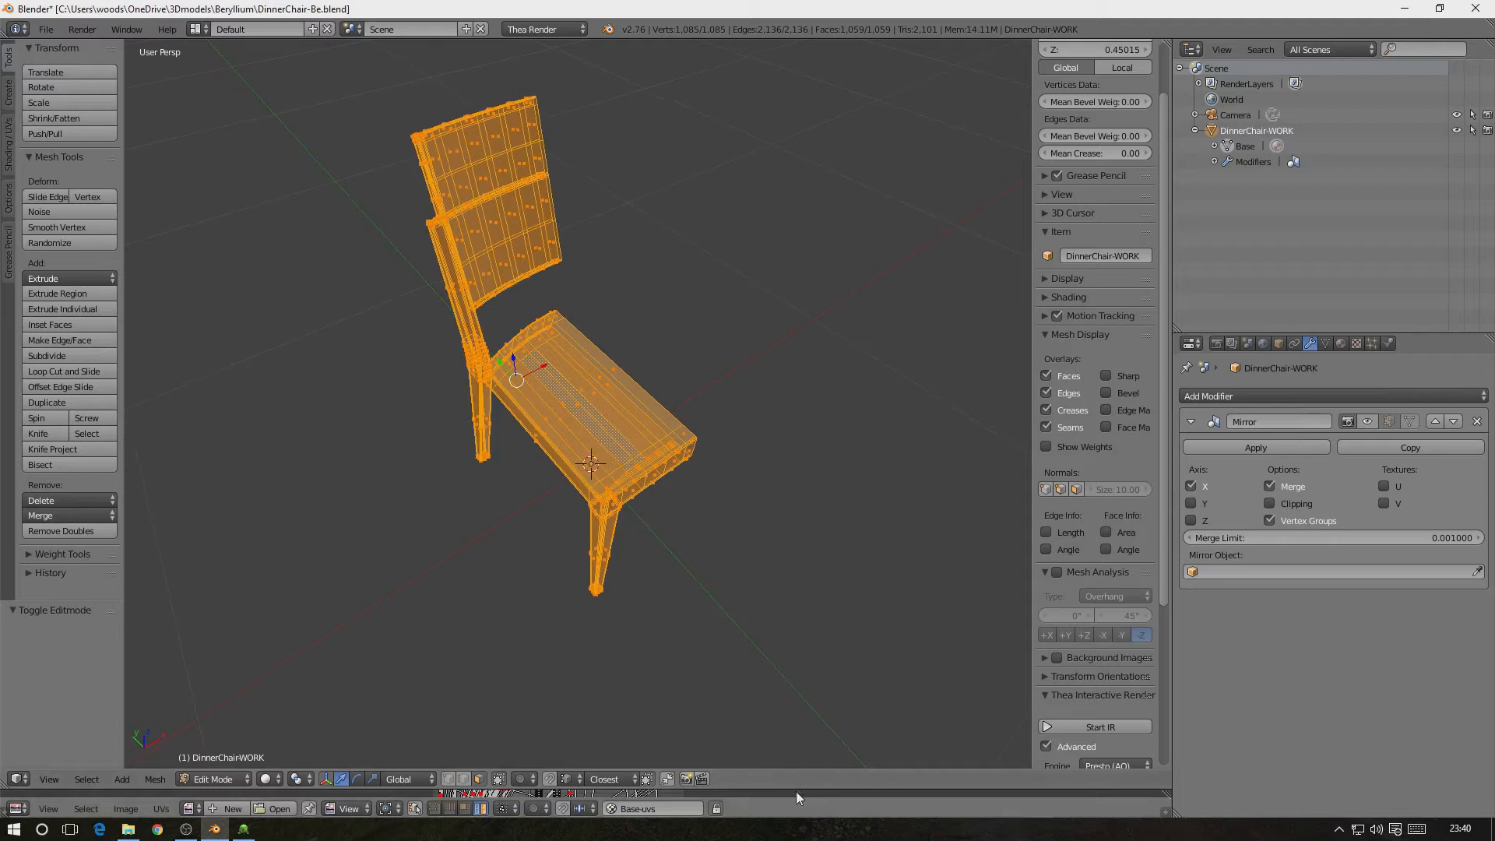
# Enlarge the UV editor to examine the chair's existing UV layout, and collapse it again
pyautogui.moveTo(794, 788); pyautogui.dragTo(701, 502)
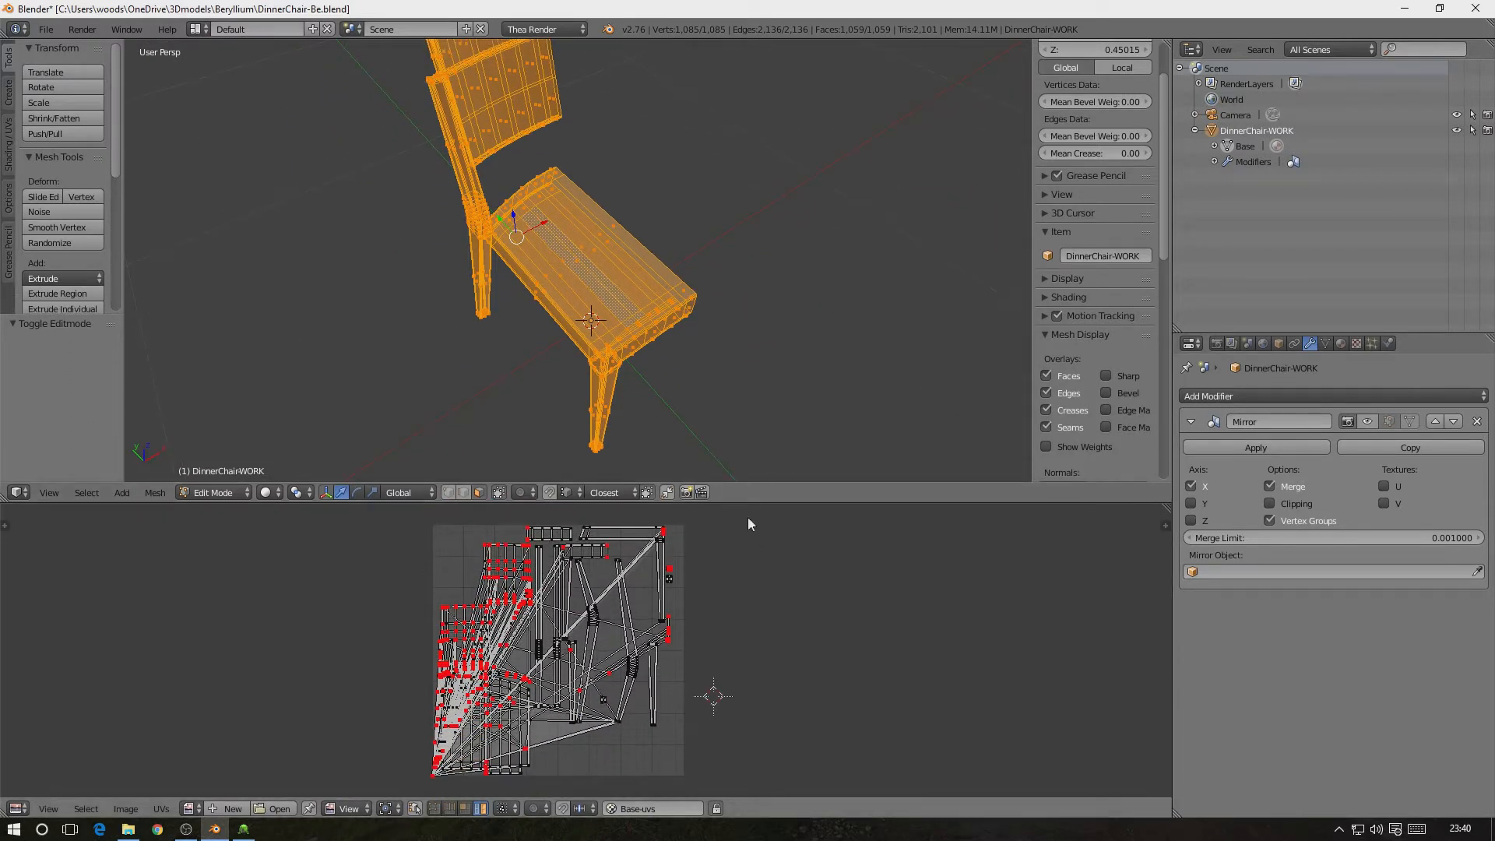
pyautogui.moveTo(741, 503); pyautogui.dragTo(733, 798)
pyautogui.moveTo(565, 570); pyautogui.dragTo(534, 483, button='middle')
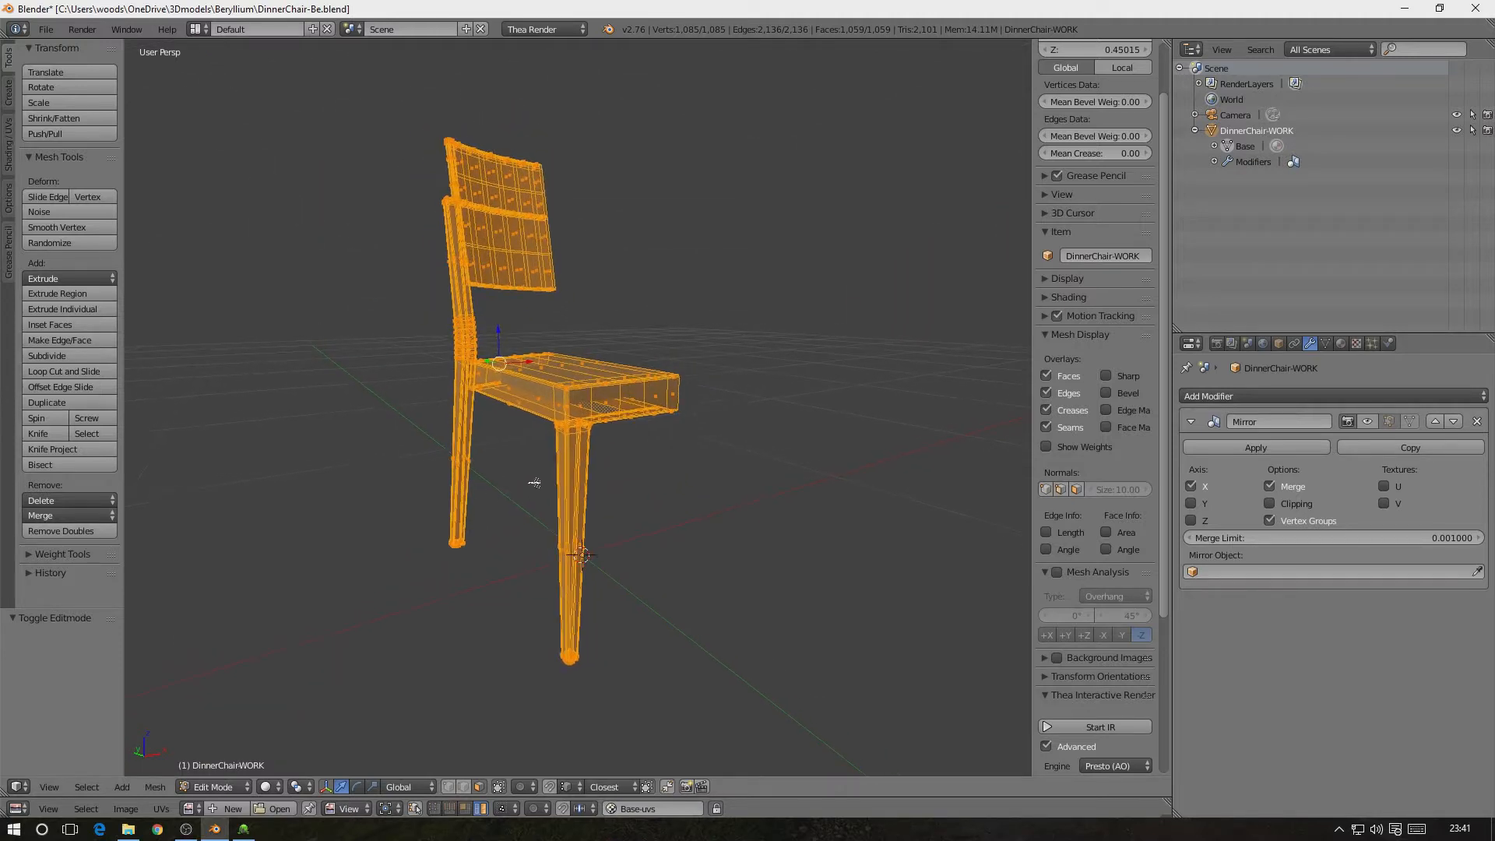
# Display the Mirror modifier's result in Edit Mode, and return the chair to Object Mode
pyautogui.click(1389, 422)
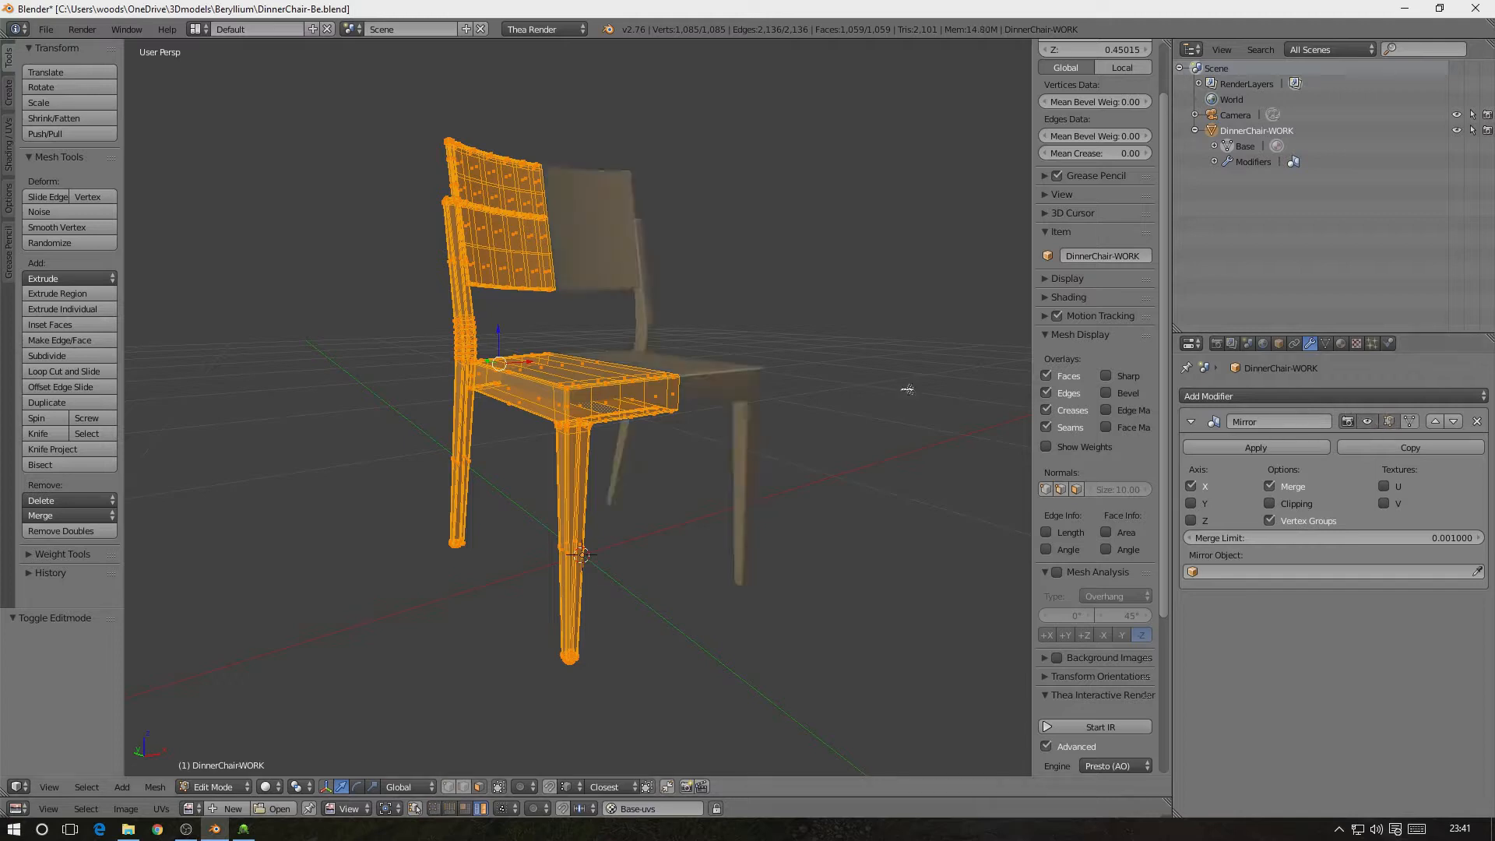
pyautogui.moveTo(663, 312)
pyautogui.mouseDown(button='middle')
pyautogui.moveTo(632, 291)
pyautogui.moveTo(639, 309)
pyautogui.mouseUp(button='middle')
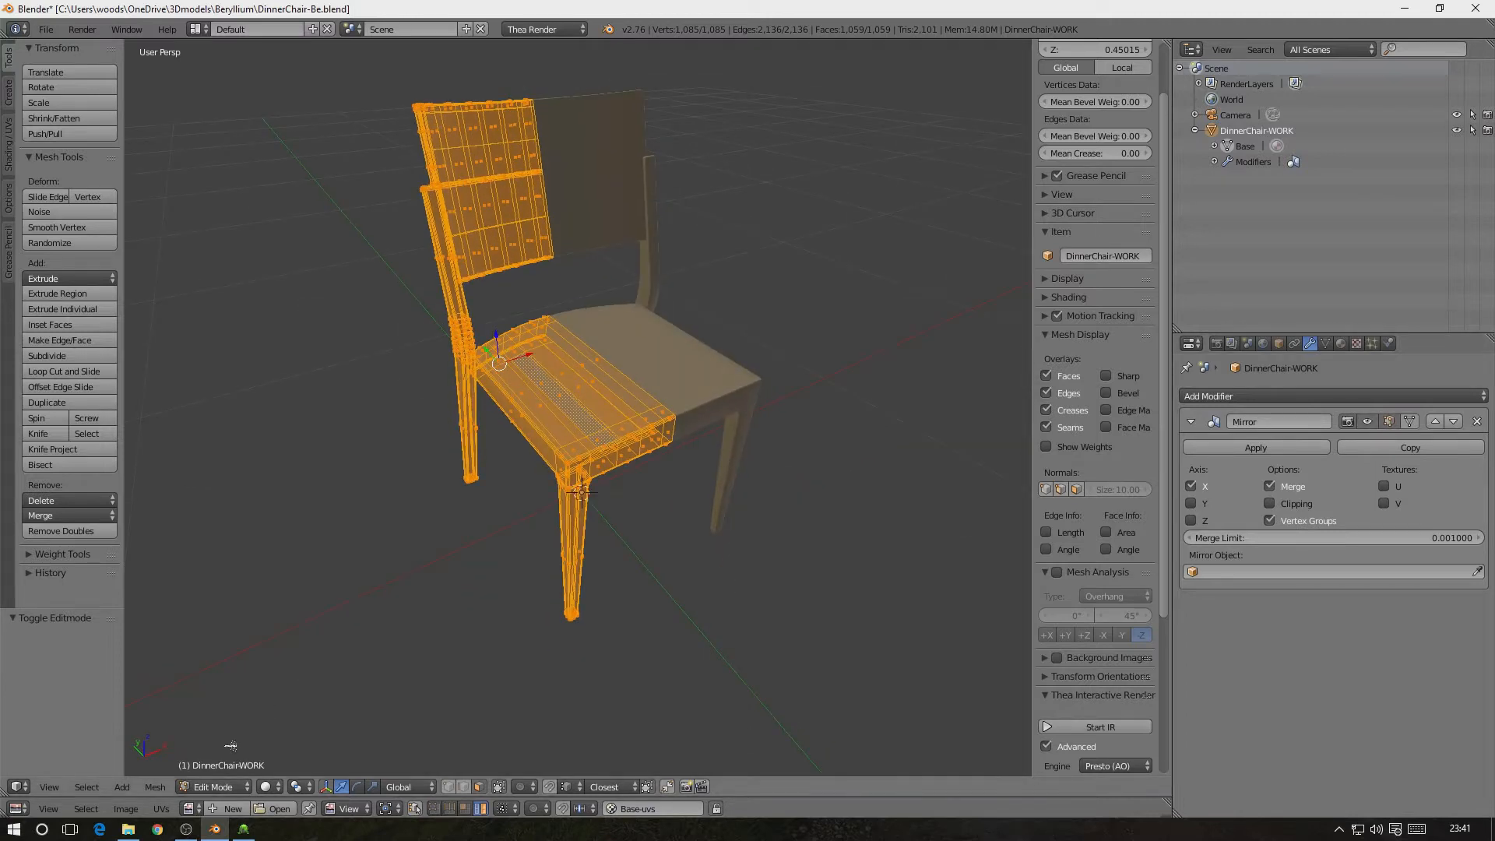
pyautogui.click(215, 787)
pyautogui.click(226, 771)
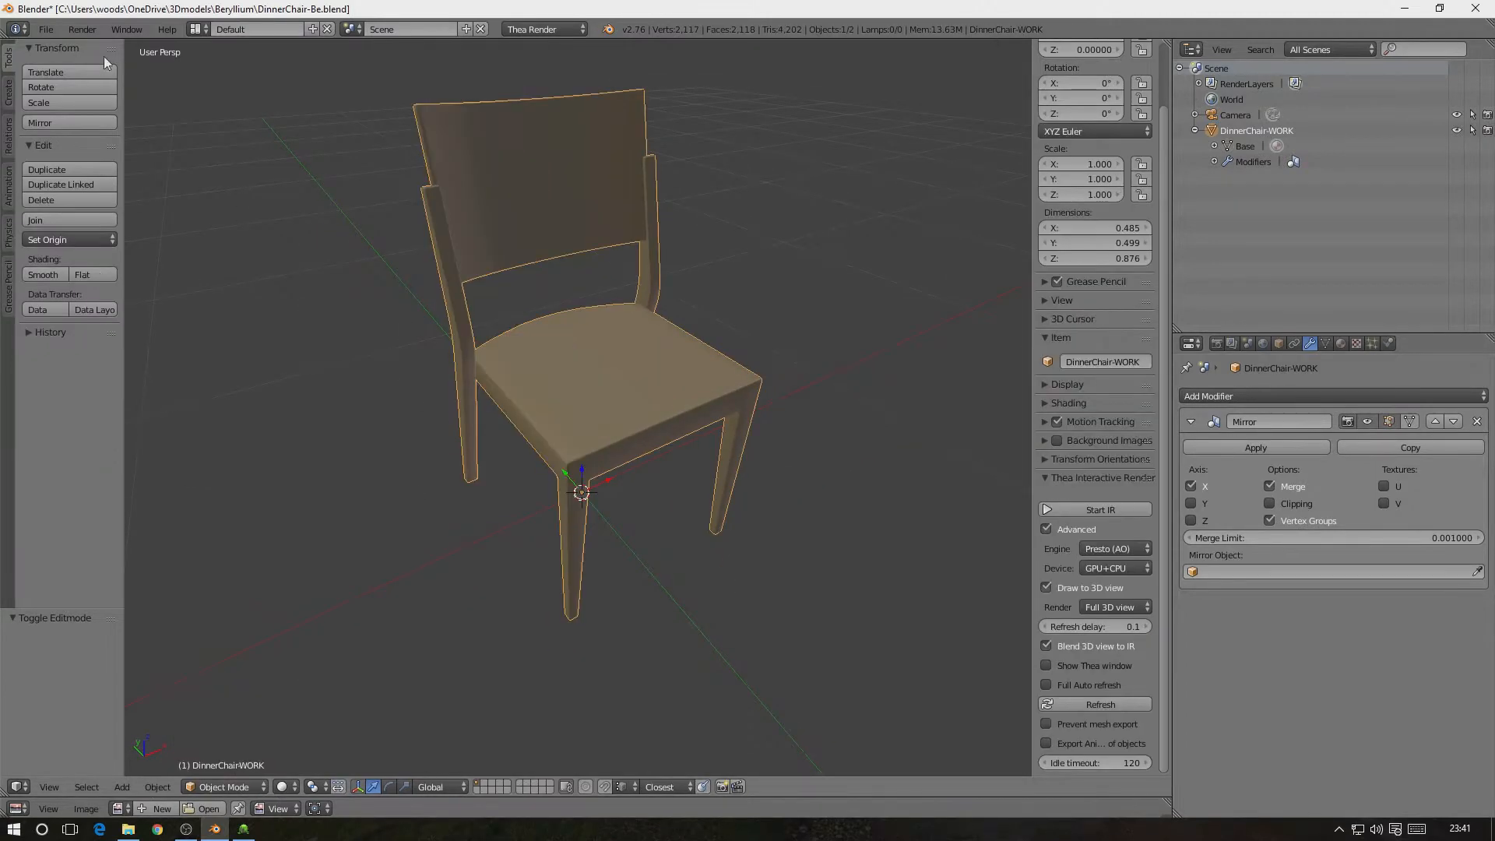
# Export the chair as a Wavefront OBJ, overwriting DinnerChair-Be.obj in the Beryllium folder
pyautogui.click(45, 29)
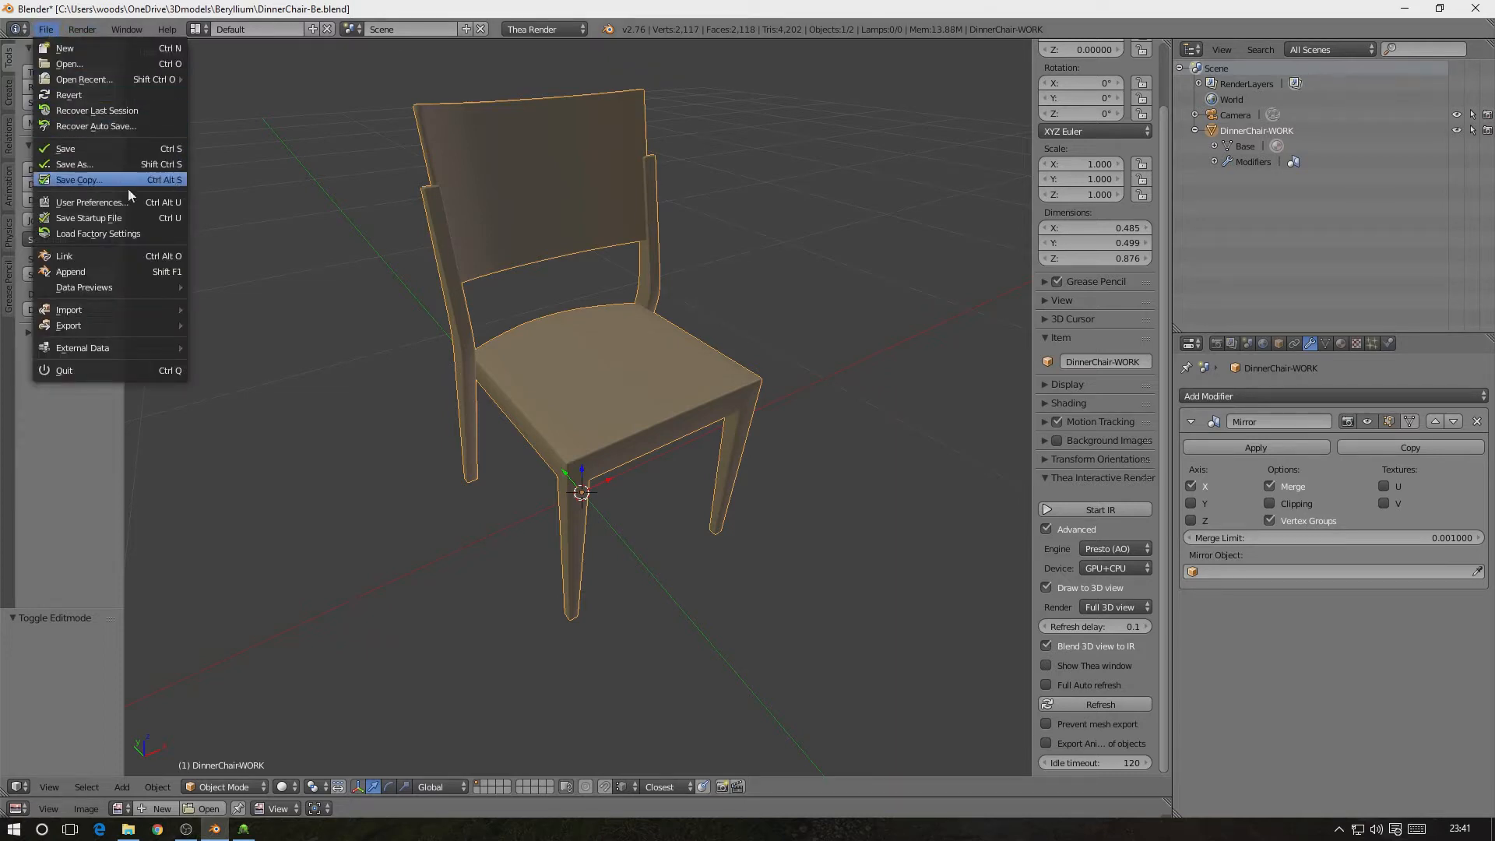
pyautogui.moveTo(97, 327)
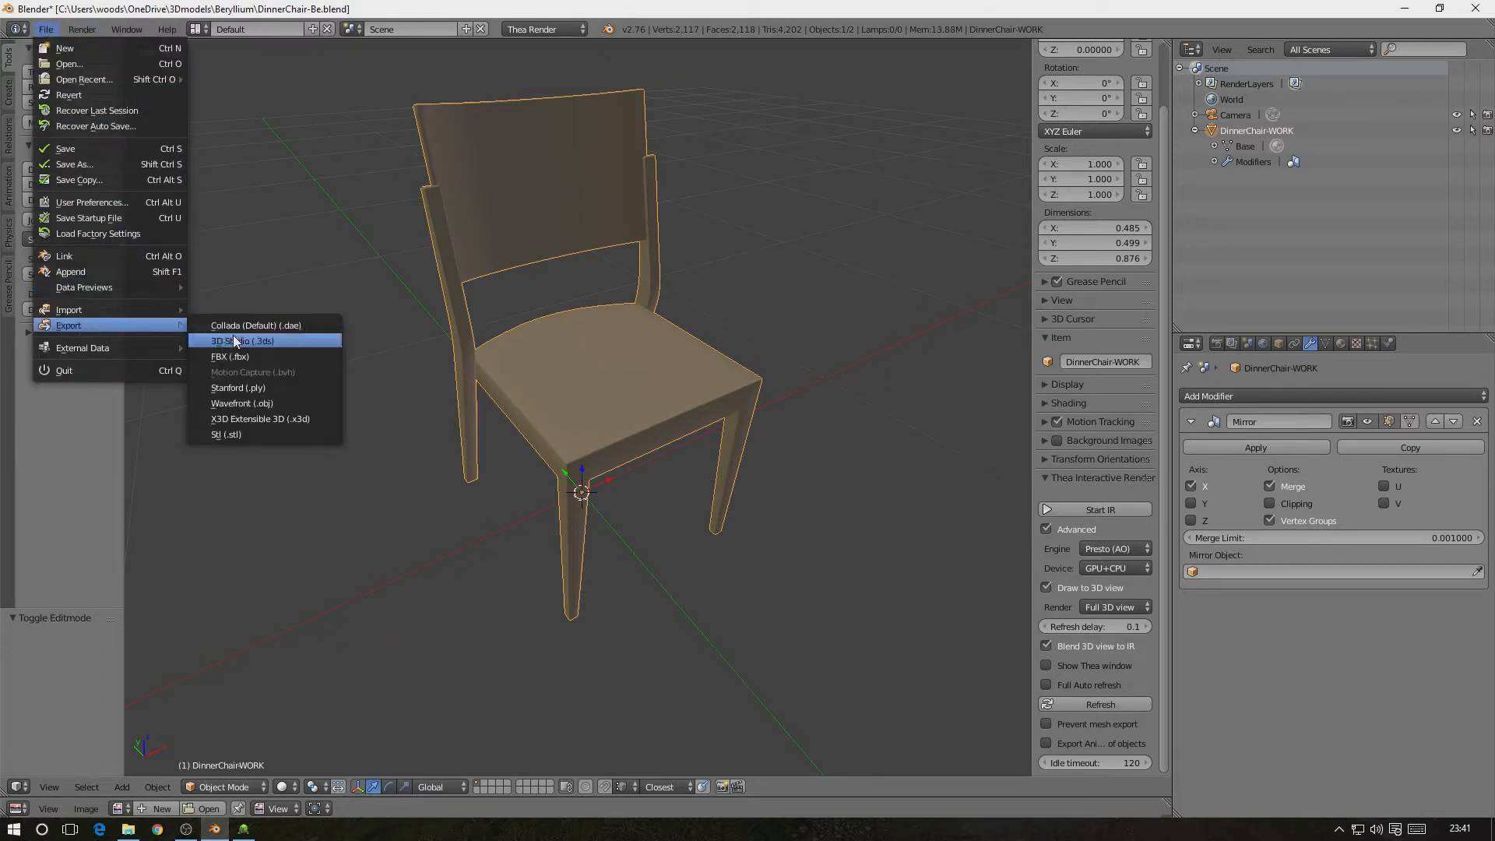
pyautogui.click(236, 402)
pyautogui.click(242, 138)
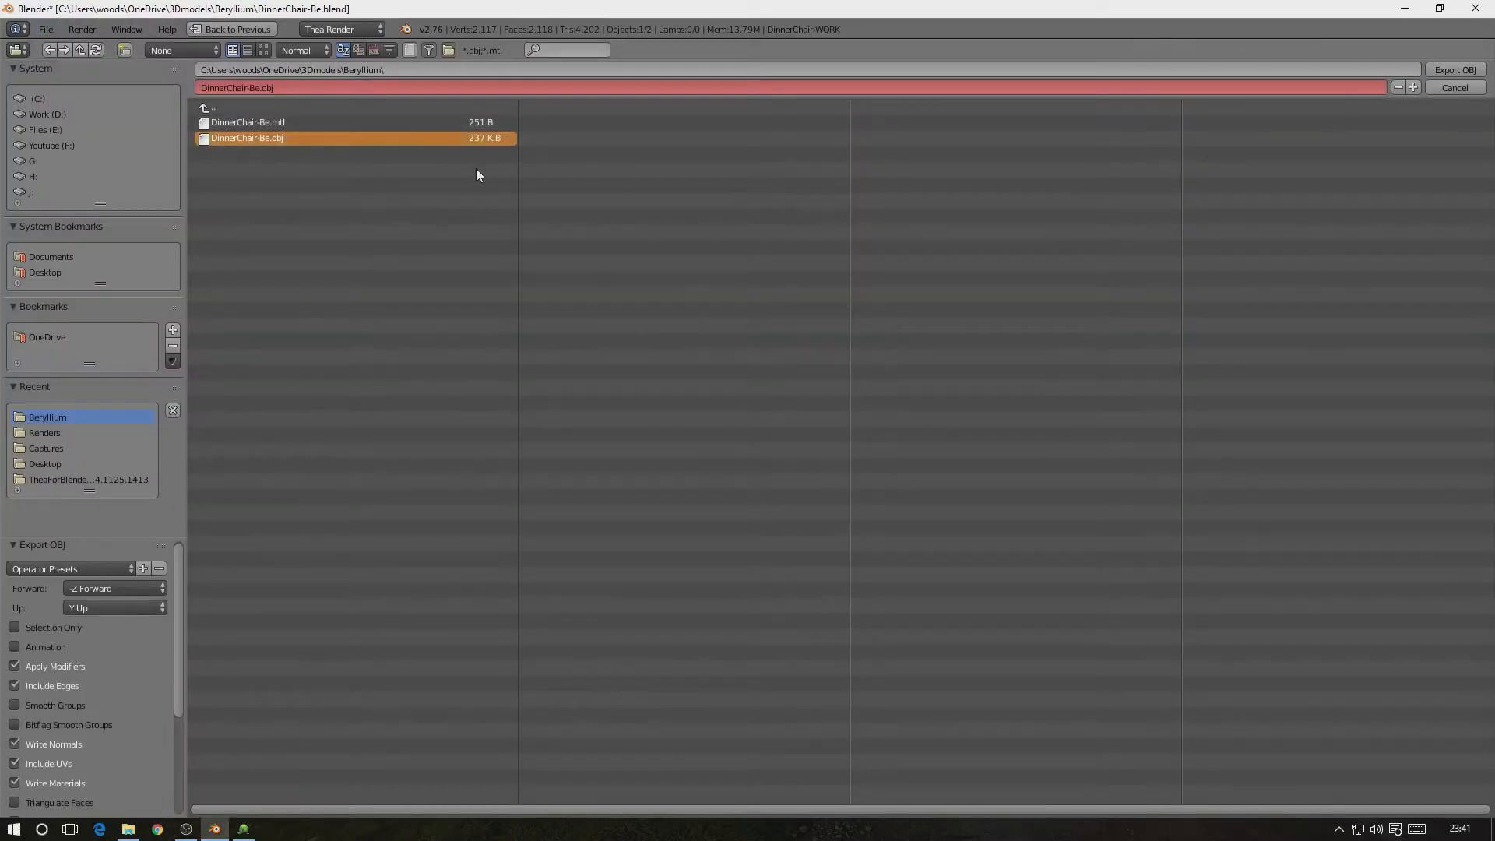
pyautogui.click(1454, 69)
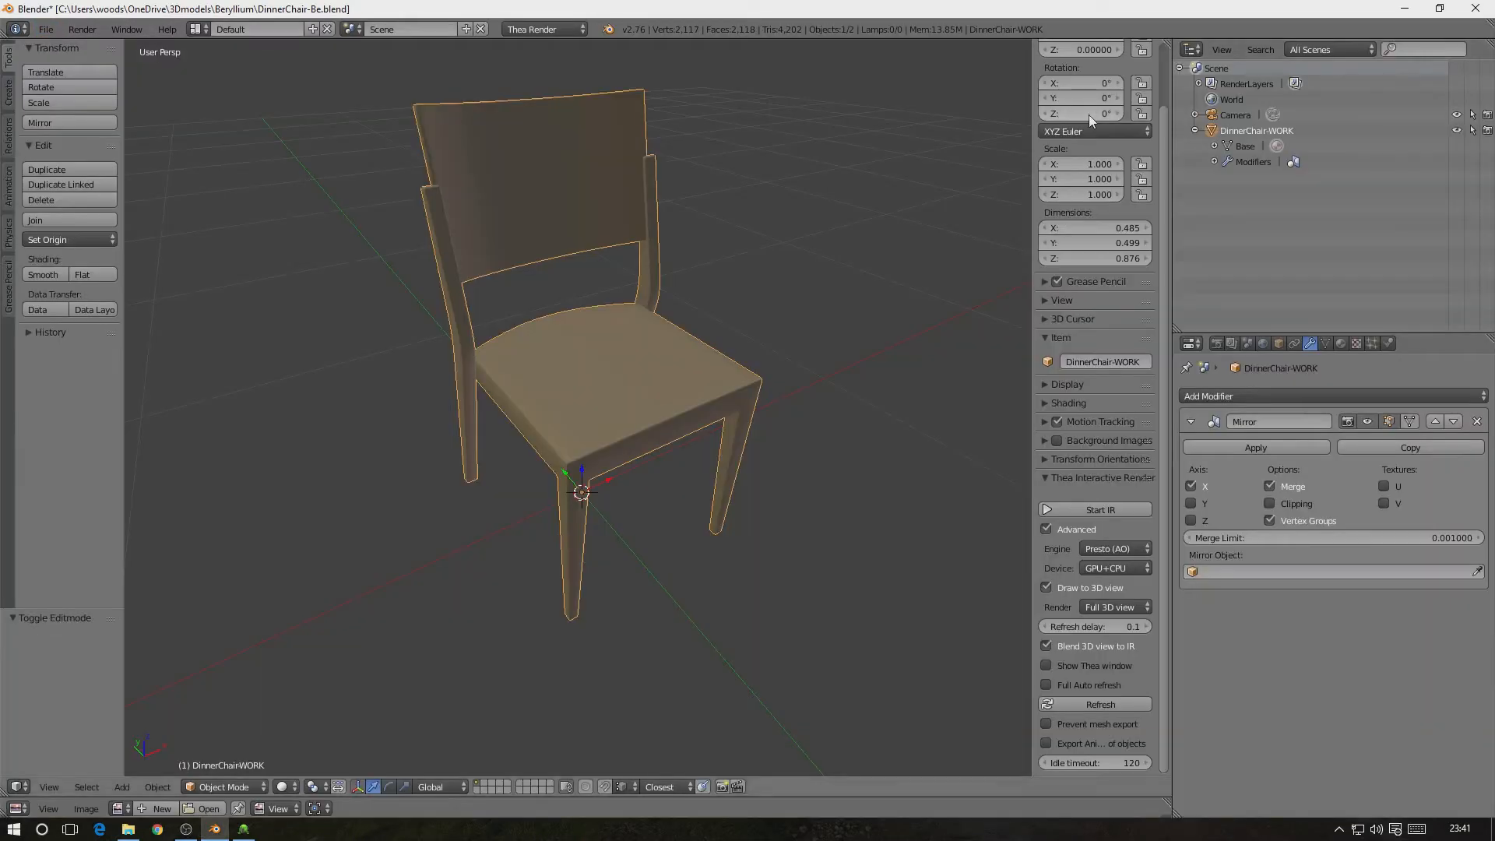
# Switch to 3D-Coat and open DinnerChair-Be.obj as a mesh for UV mapping
pyautogui.click(244, 829)
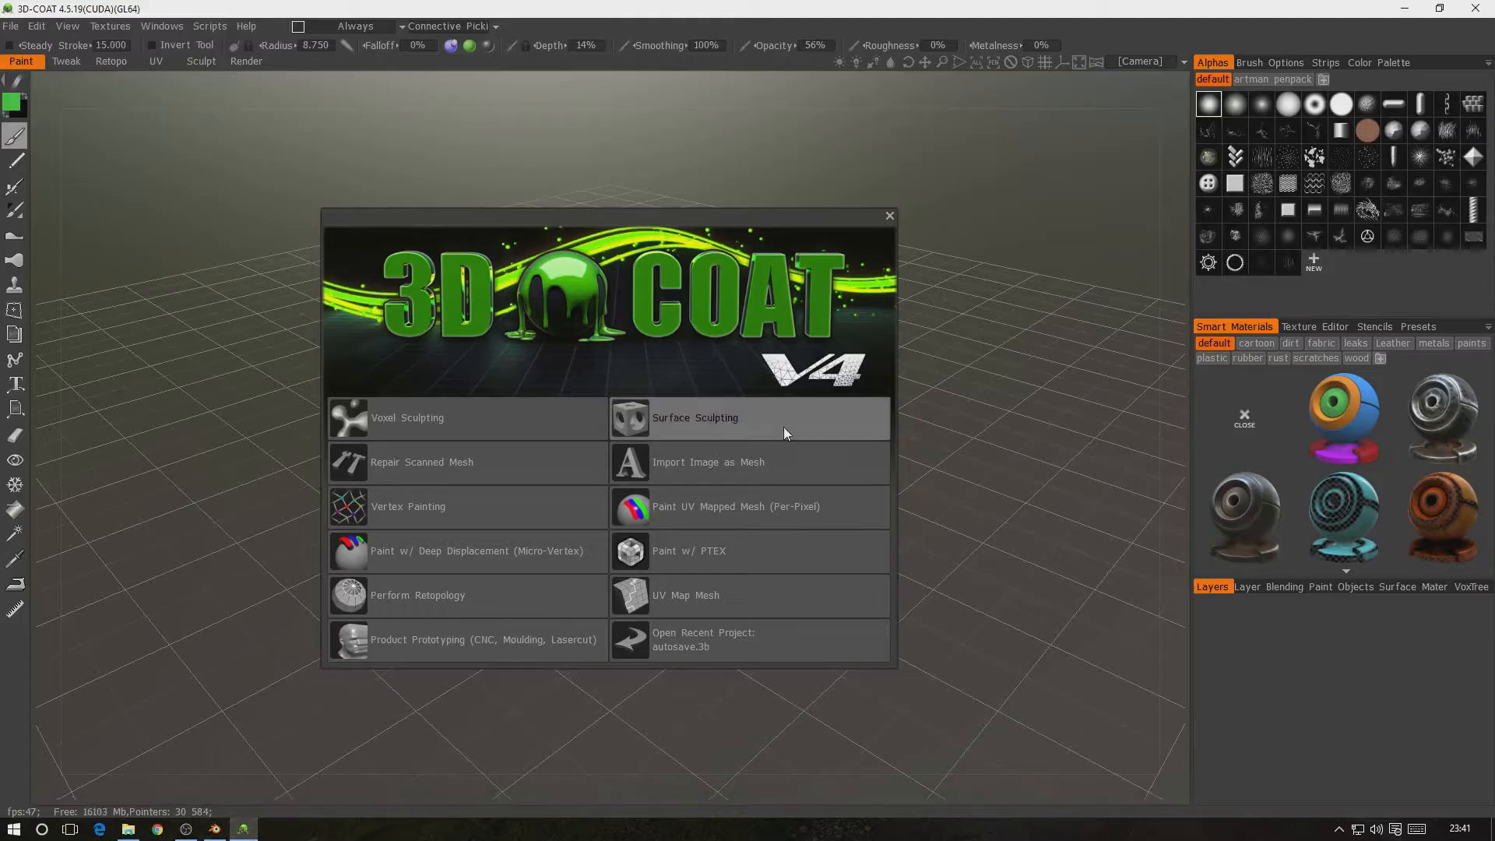
pyautogui.click(684, 597)
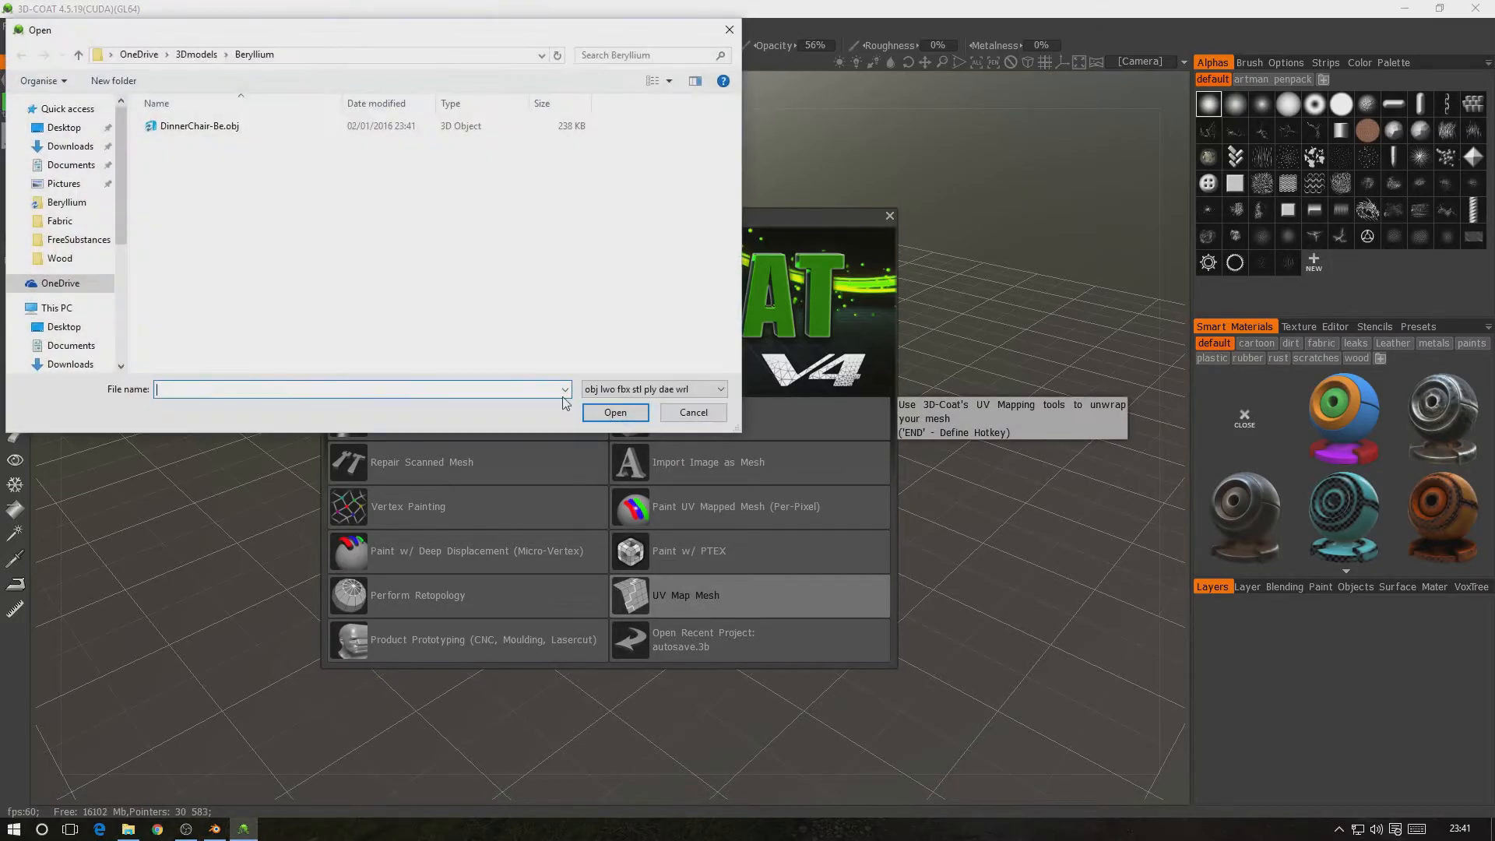
pyautogui.click(210, 132)
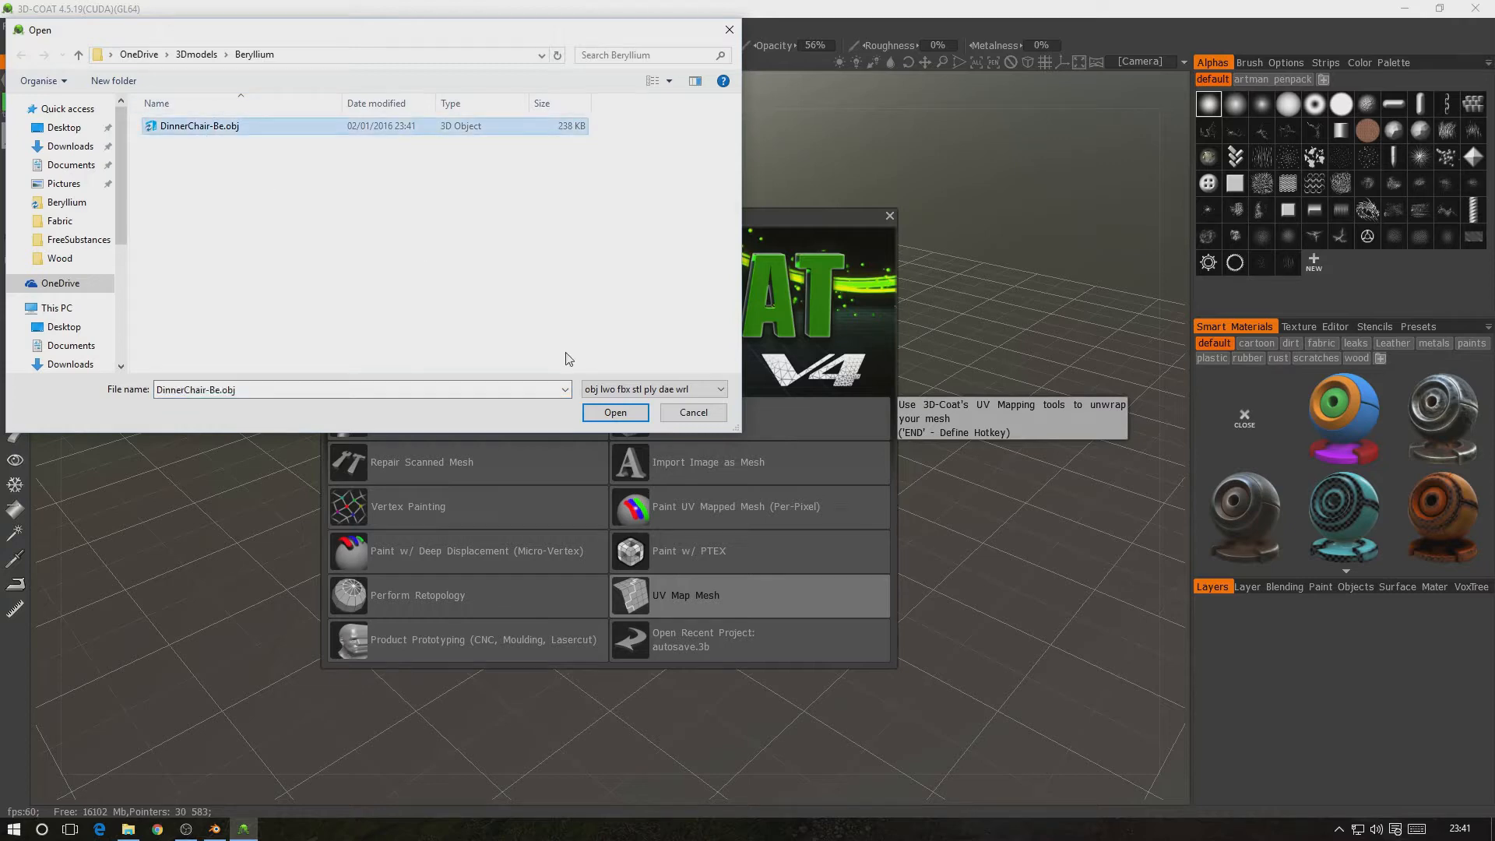
pyautogui.click(615, 412)
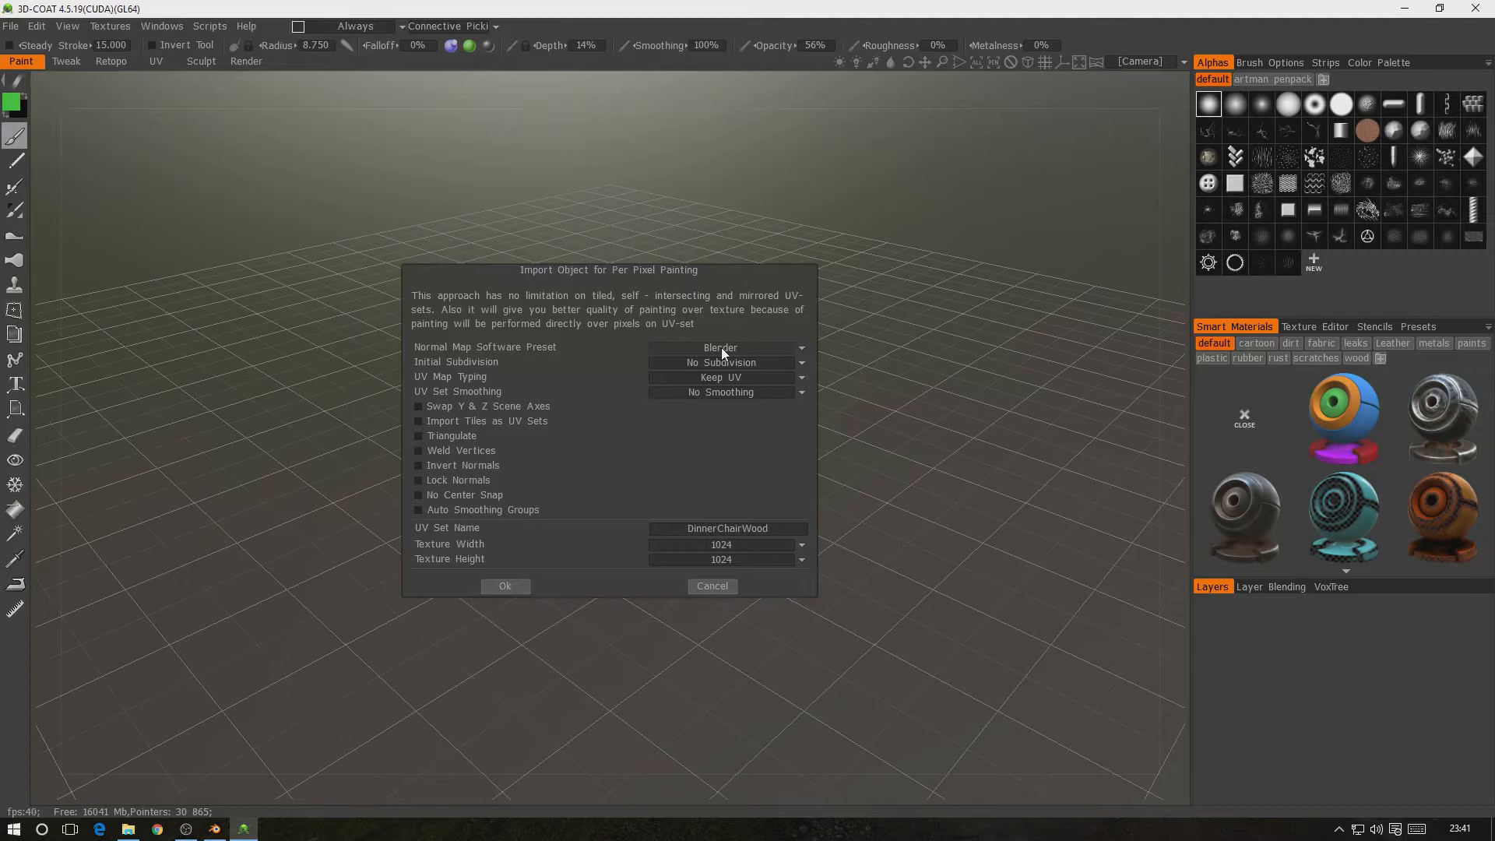
# Import the chair with the Blender normal map preset, Auto-Mapping for the UVs and Weld Vertices enabled
pyautogui.click(802, 348)
pyautogui.click(802, 377)
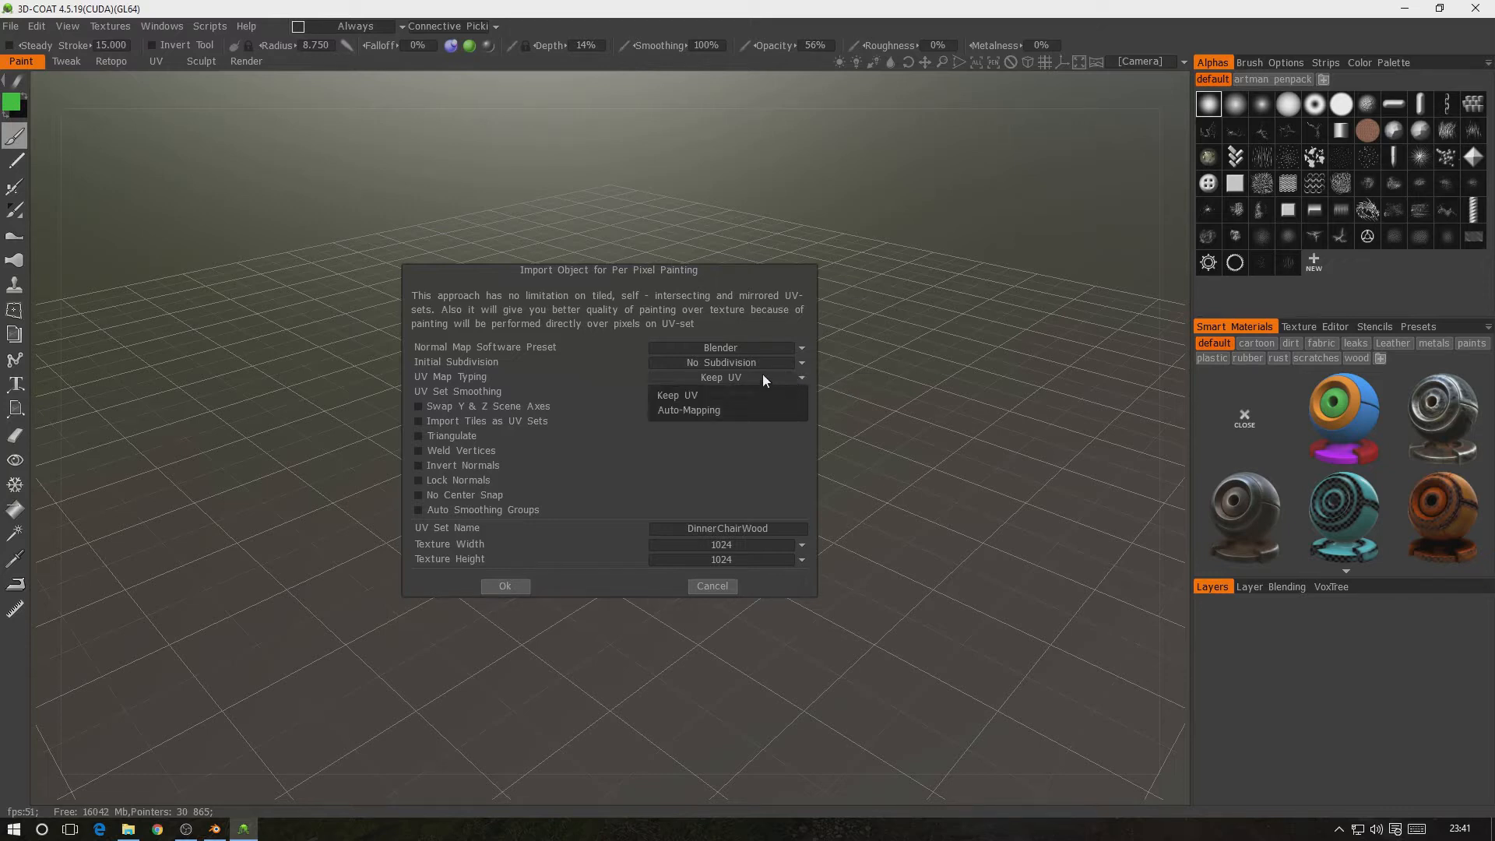
pyautogui.click(687, 412)
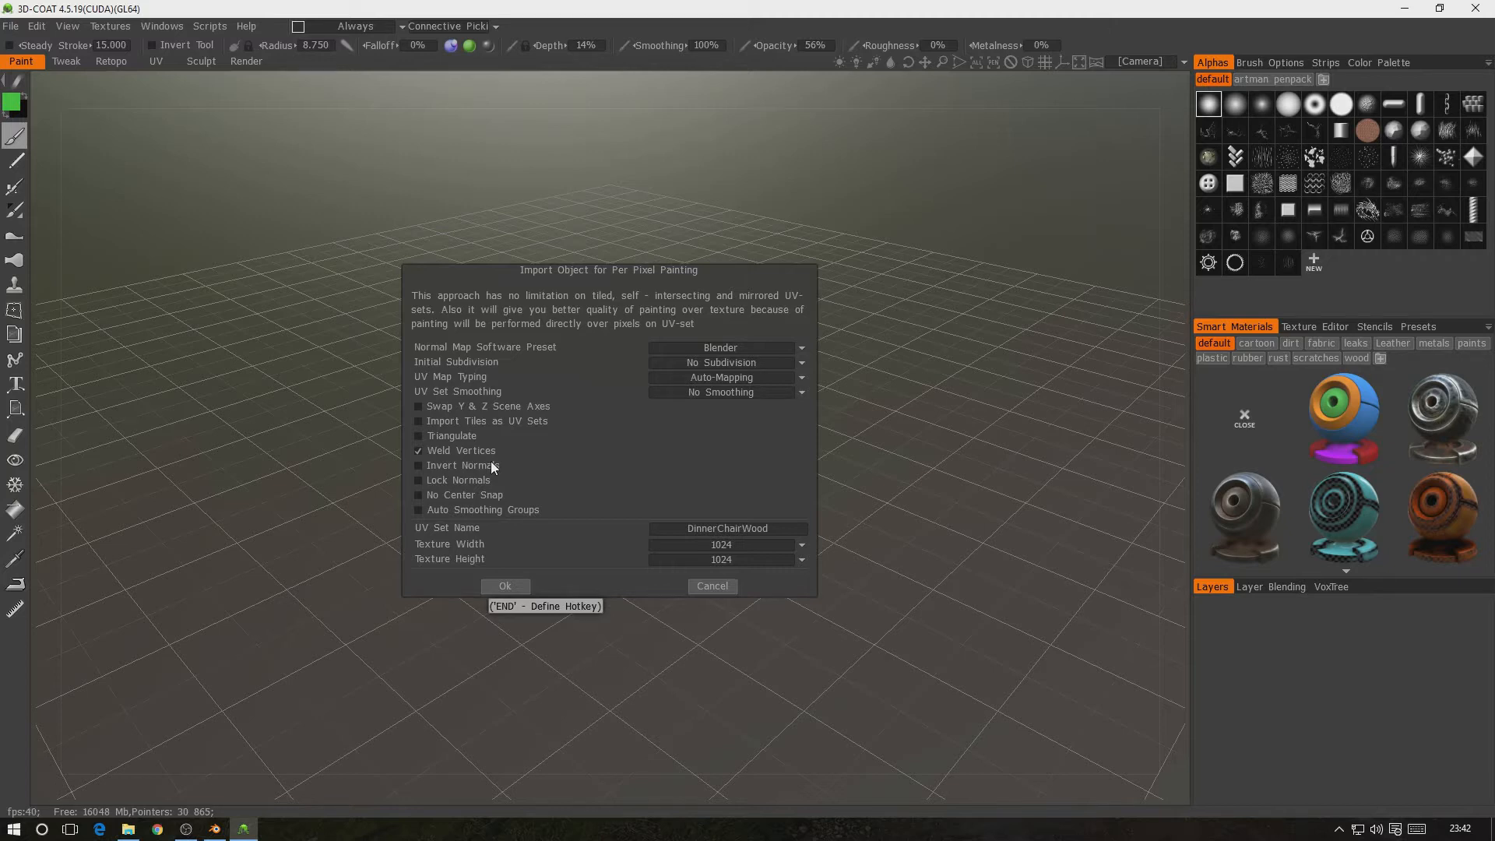
pyautogui.click(503, 587)
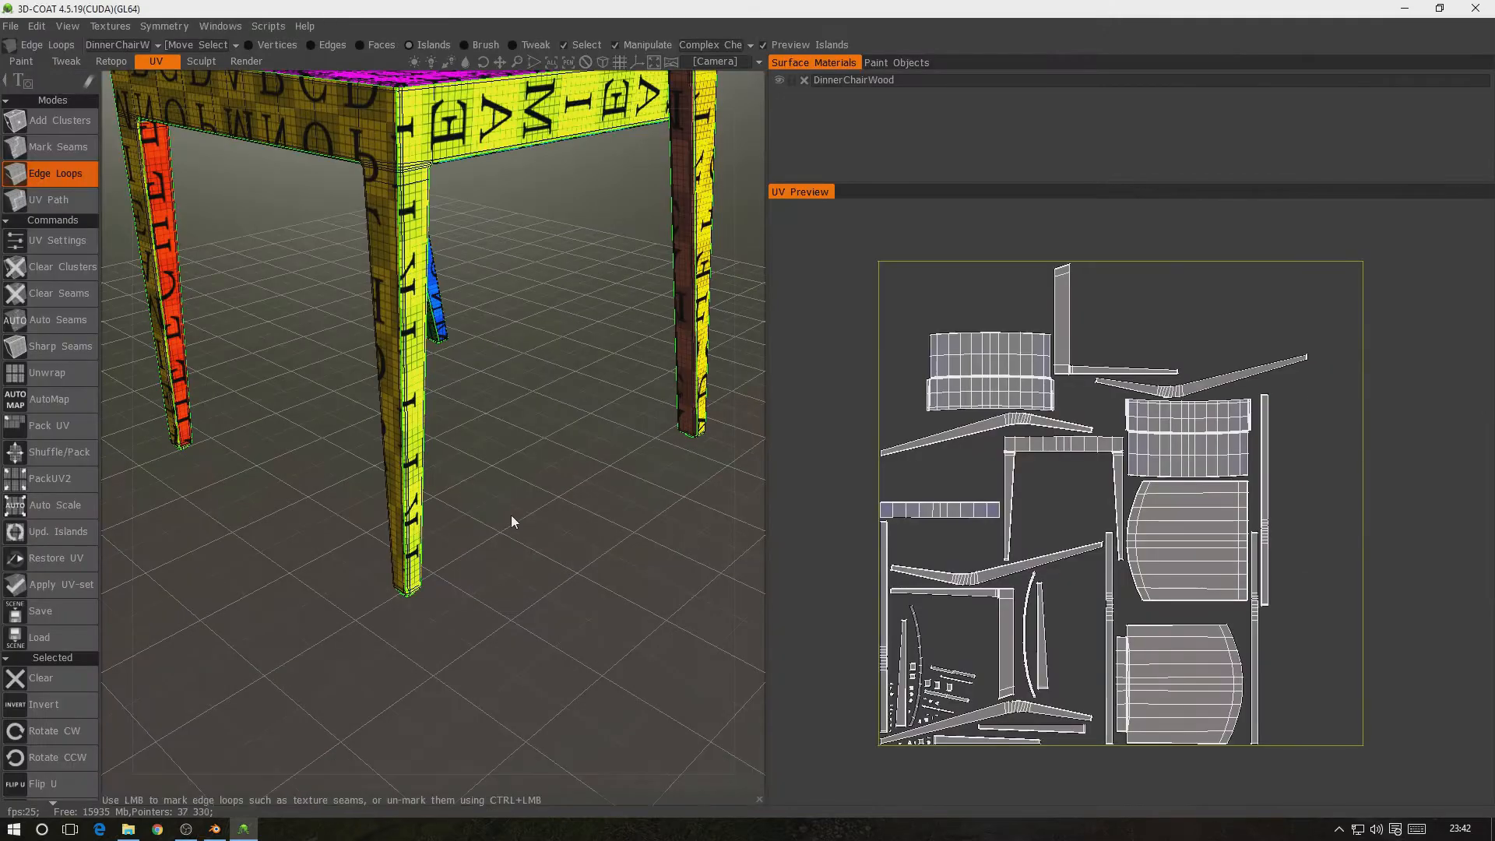
# Examine the automatically mapped UV islands on the chair's seat, backrest and legs from several angles
pyautogui.moveTo(538, 463); pyautogui.dragTo(548, 623, button='middle')
pyautogui.moveTo(550, 592); pyautogui.dragTo(545, 448, button='right')
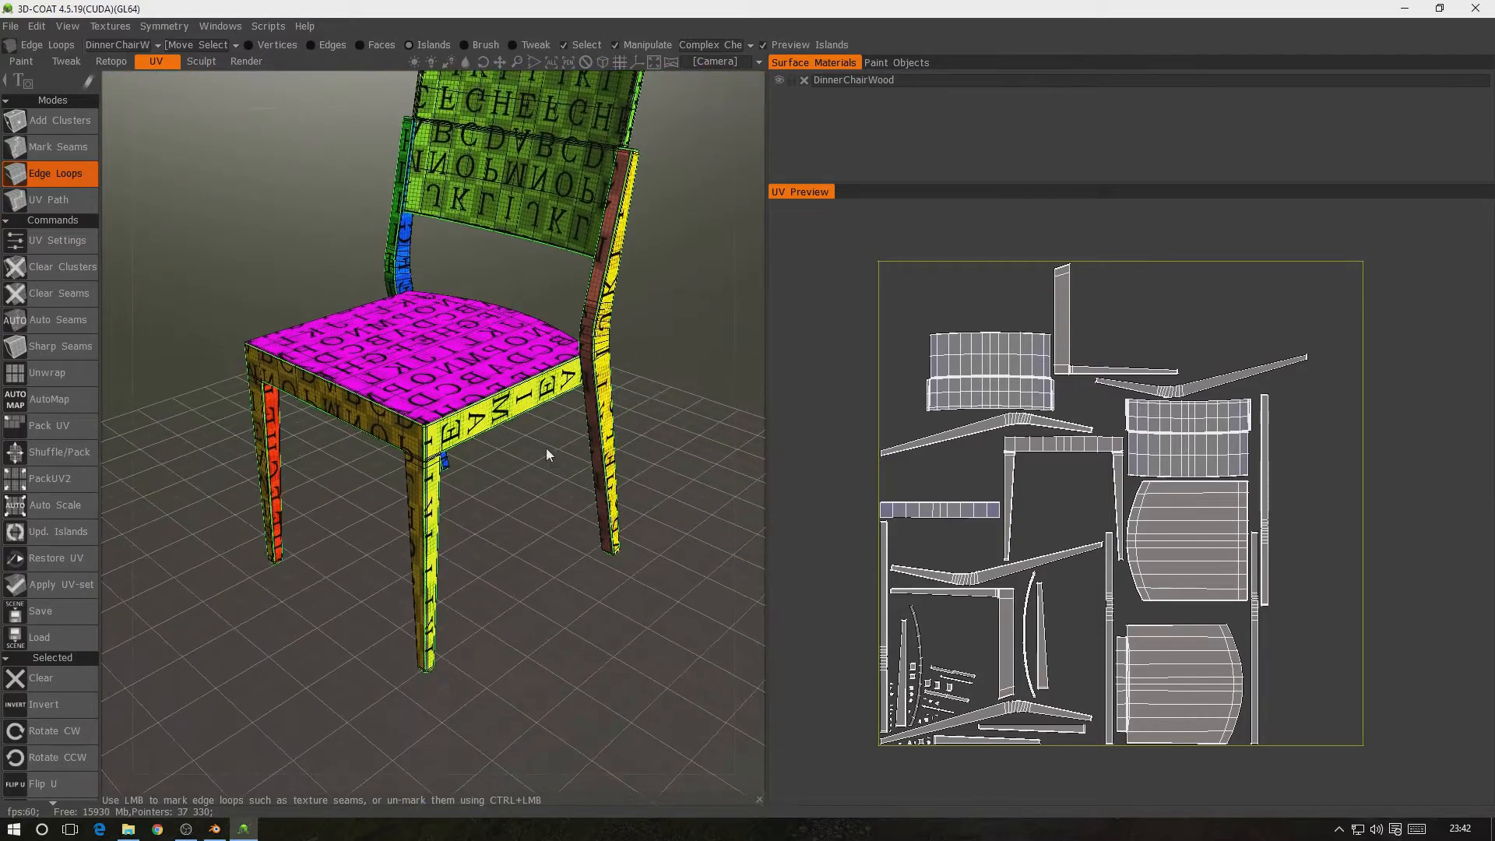
pyautogui.moveTo(545, 448)
pyautogui.mouseDown(button='middle')
pyautogui.moveTo(549, 479)
pyautogui.moveTo(534, 486)
pyautogui.moveTo(533, 468)
pyautogui.mouseUp(button='middle')
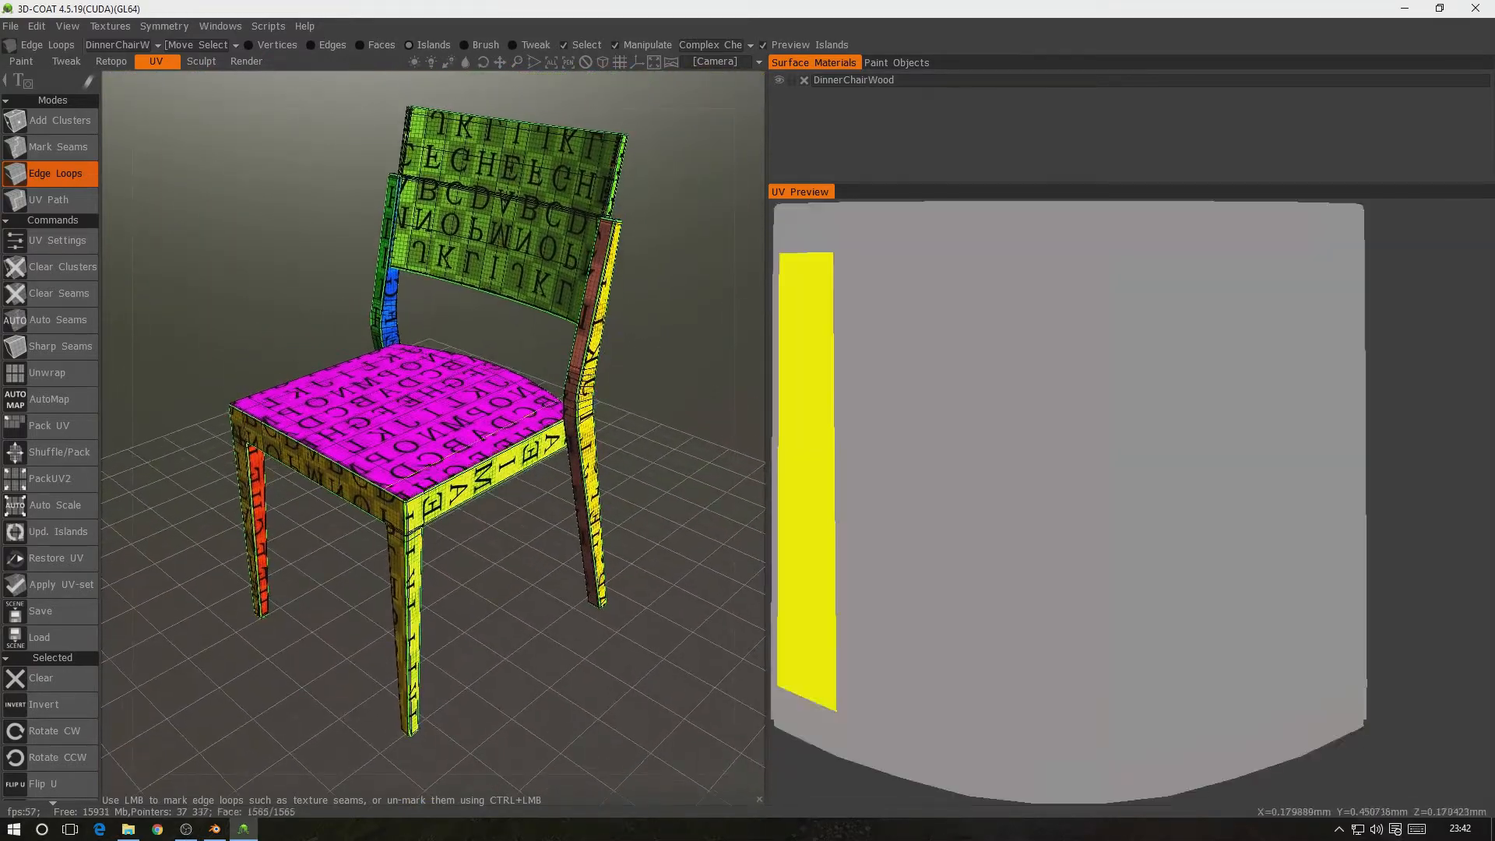
pyautogui.keyDown('alt'); pyautogui.moveTo(413, 458); pyautogui.dragTo(647, 470); pyautogui.keyUp('alt')
pyautogui.moveTo(503, 429); pyautogui.dragTo(615, 387, button='middle')
pyautogui.moveTo(562, 442)
pyautogui.keyDown('alt'); pyautogui.mouseDown()
pyautogui.moveTo(521, 417)
pyautogui.moveTo(472, 460)
pyautogui.moveTo(555, 425)
pyautogui.mouseUp(); pyautogui.keyUp('alt')
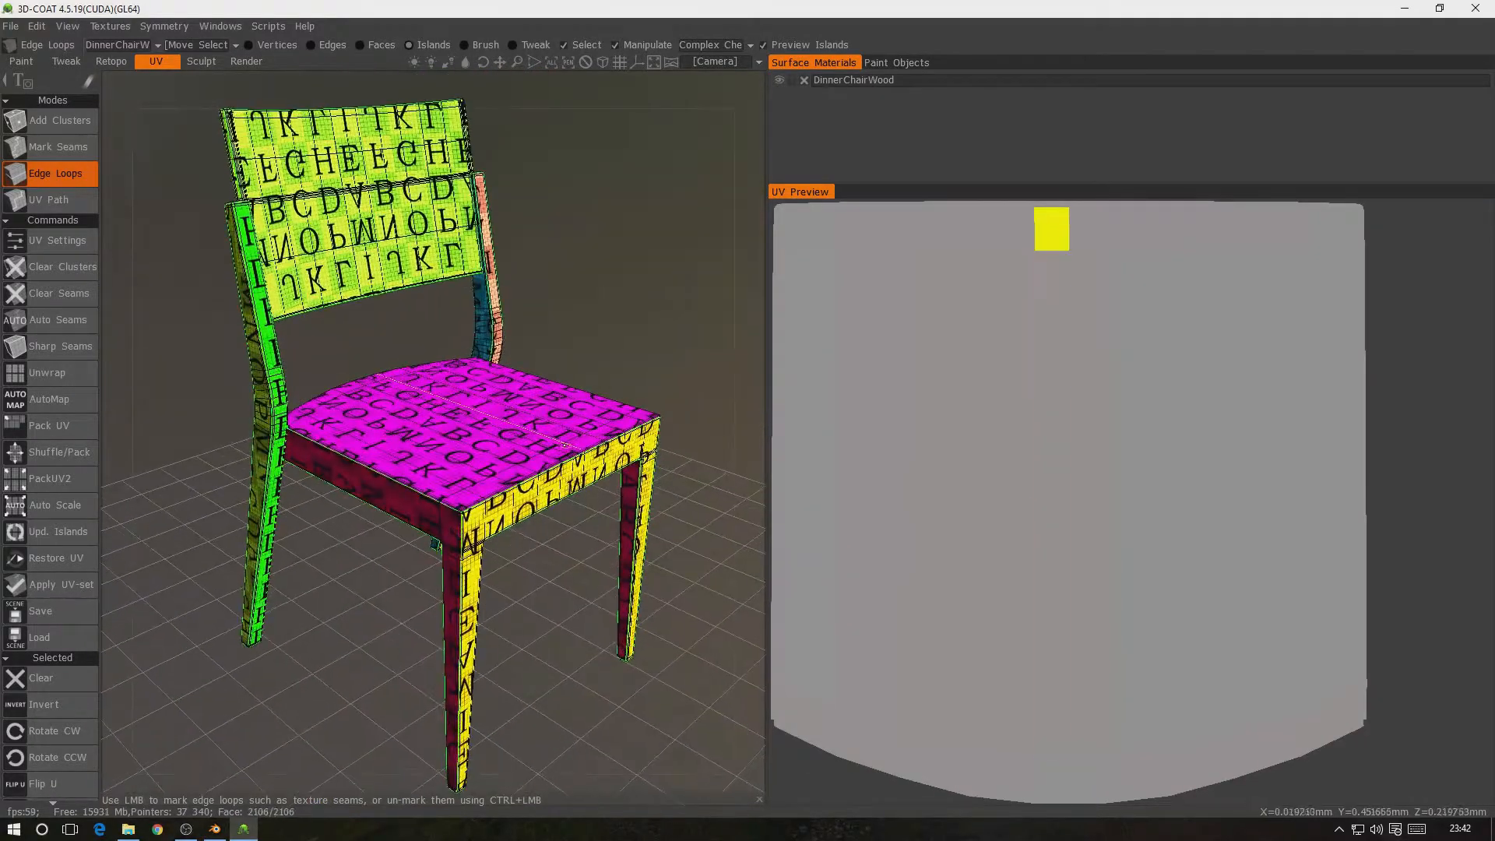
pyautogui.moveTo(546, 410); pyautogui.dragTo(535, 443, button='middle')
pyautogui.moveTo(534, 442)
pyautogui.mouseDown(button='right')
pyautogui.moveTo(535, 492)
pyautogui.moveTo(534, 442)
pyautogui.mouseUp(button='right')
pyautogui.moveTo(534, 442); pyautogui.dragTo(555, 431, button='middle')
pyautogui.keyDown('alt'); pyautogui.moveTo(558, 427); pyautogui.dragTo(287, 466); pyautogui.keyUp('alt')
pyautogui.moveTo(473, 383); pyautogui.dragTo(425, 430, button='middle')
pyautogui.moveTo(425, 430); pyautogui.dragTo(402, 470, button='right')
pyautogui.moveTo(402, 471); pyautogui.dragTo(410, 407, button='middle')
pyautogui.keyDown('alt'); pyautogui.moveTo(408, 405); pyautogui.dragTo(568, 341); pyautogui.keyUp('alt')
pyautogui.moveTo(569, 341); pyautogui.dragTo(549, 378, button='middle')
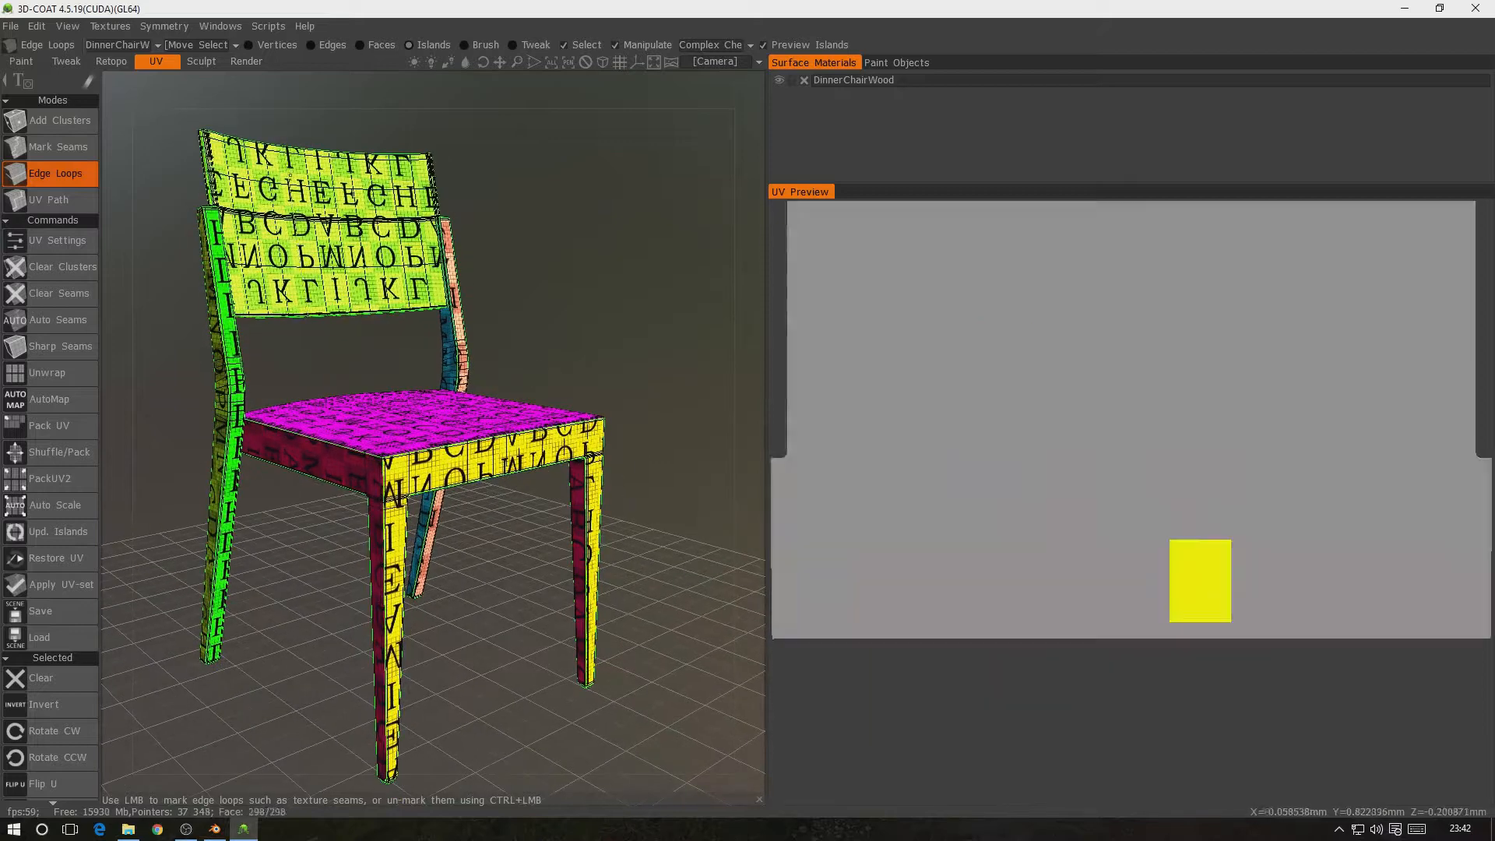
# Enable mirror symmetry across the X axis for the chair
pyautogui.click(152, 26)
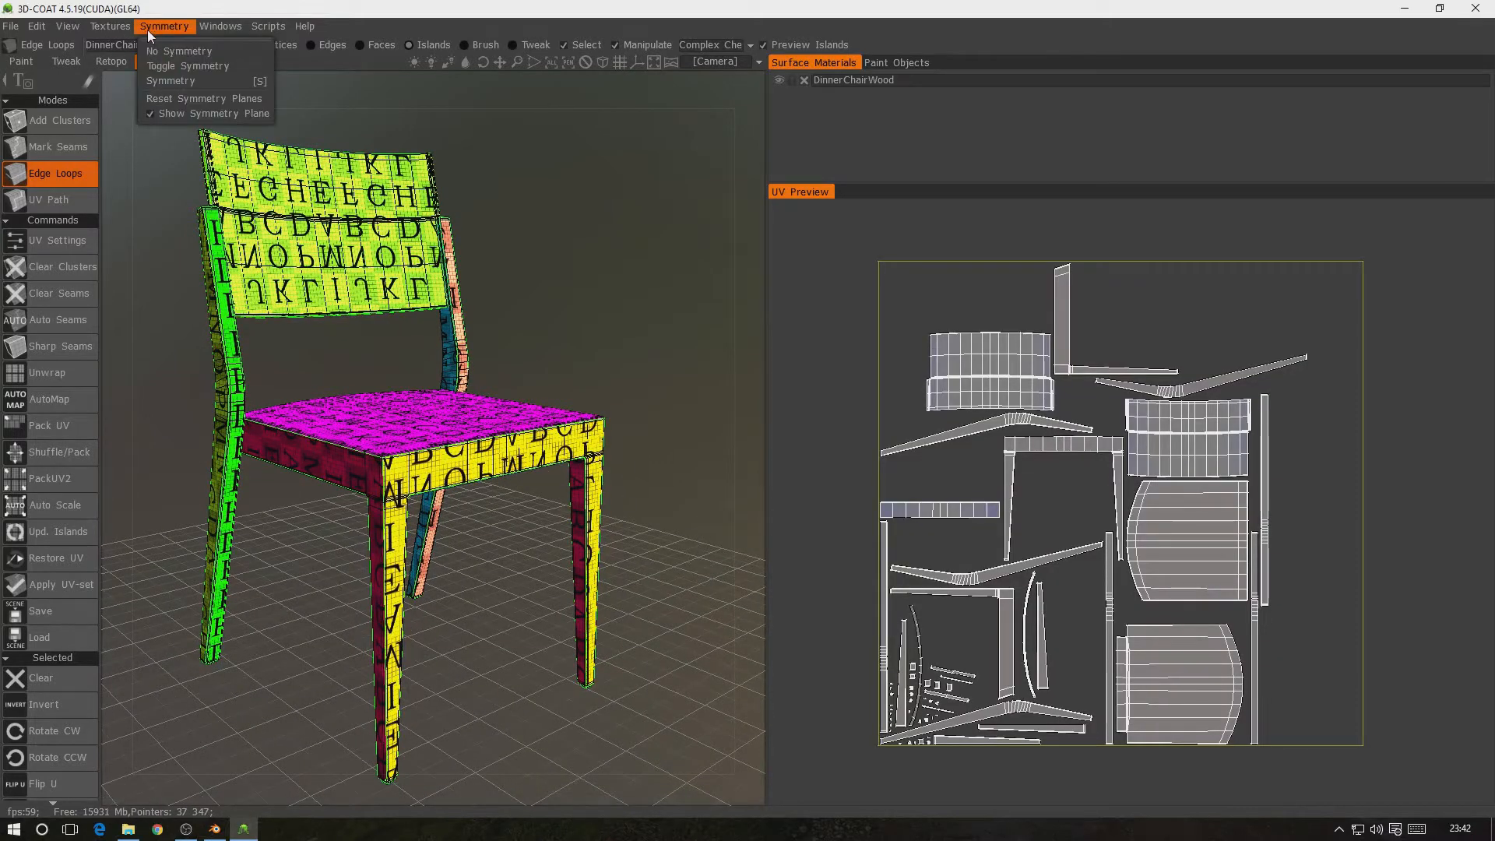
pyautogui.click(166, 80)
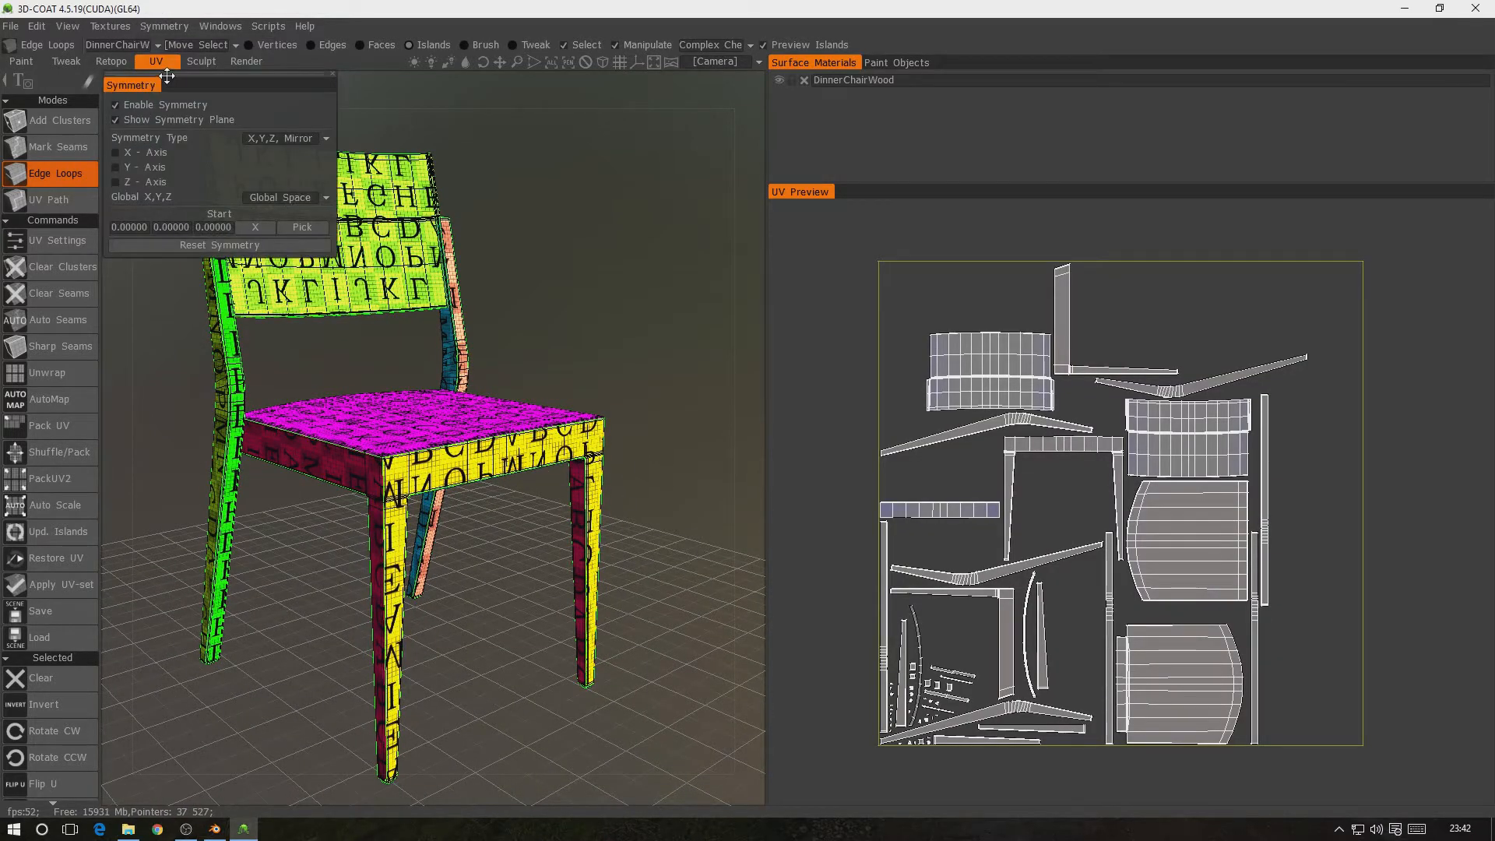
pyautogui.click(115, 151)
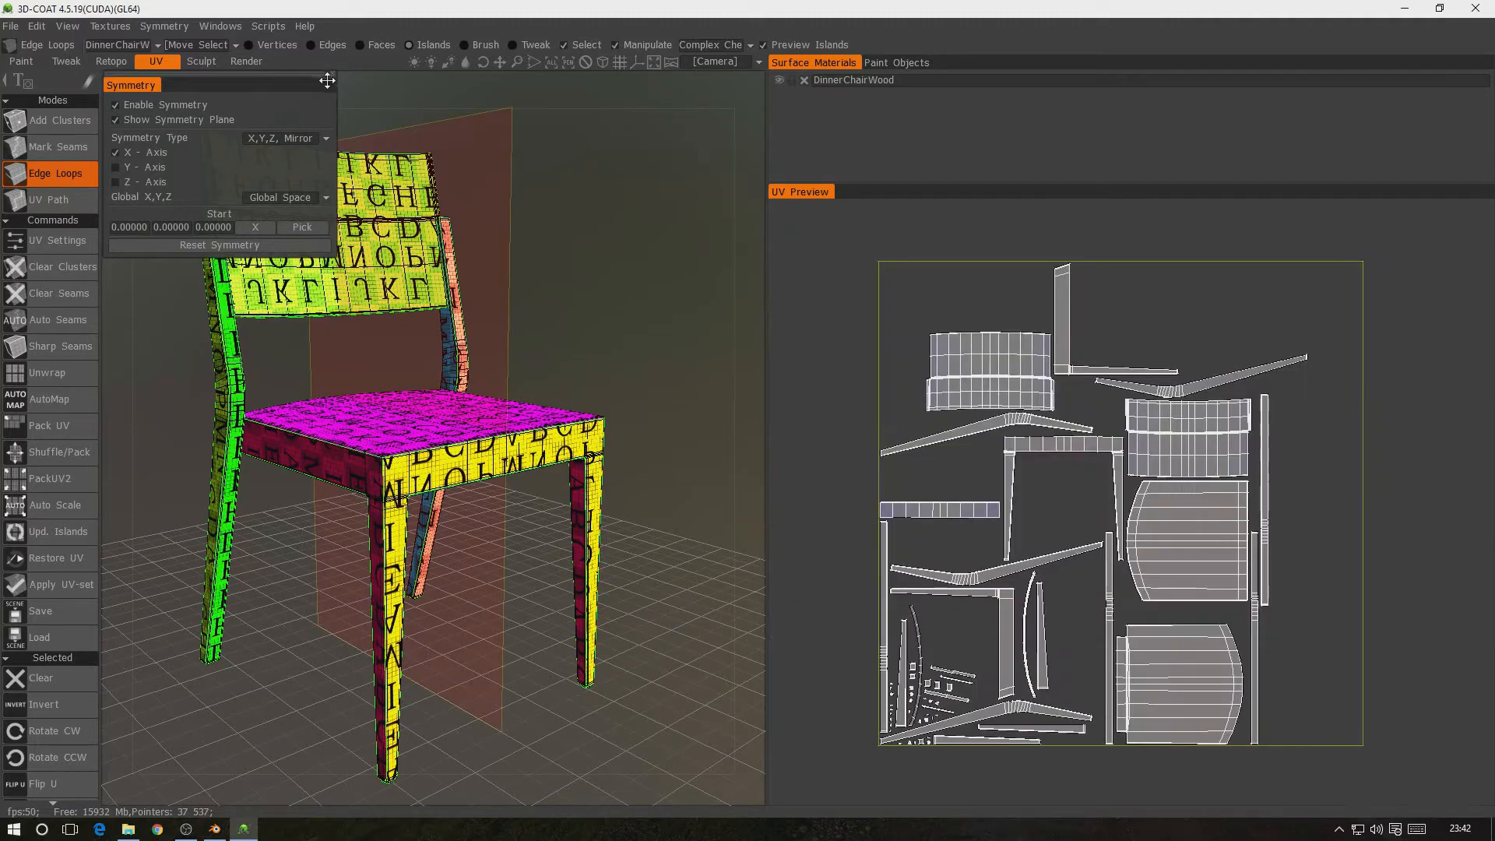
pyautogui.click(335, 74)
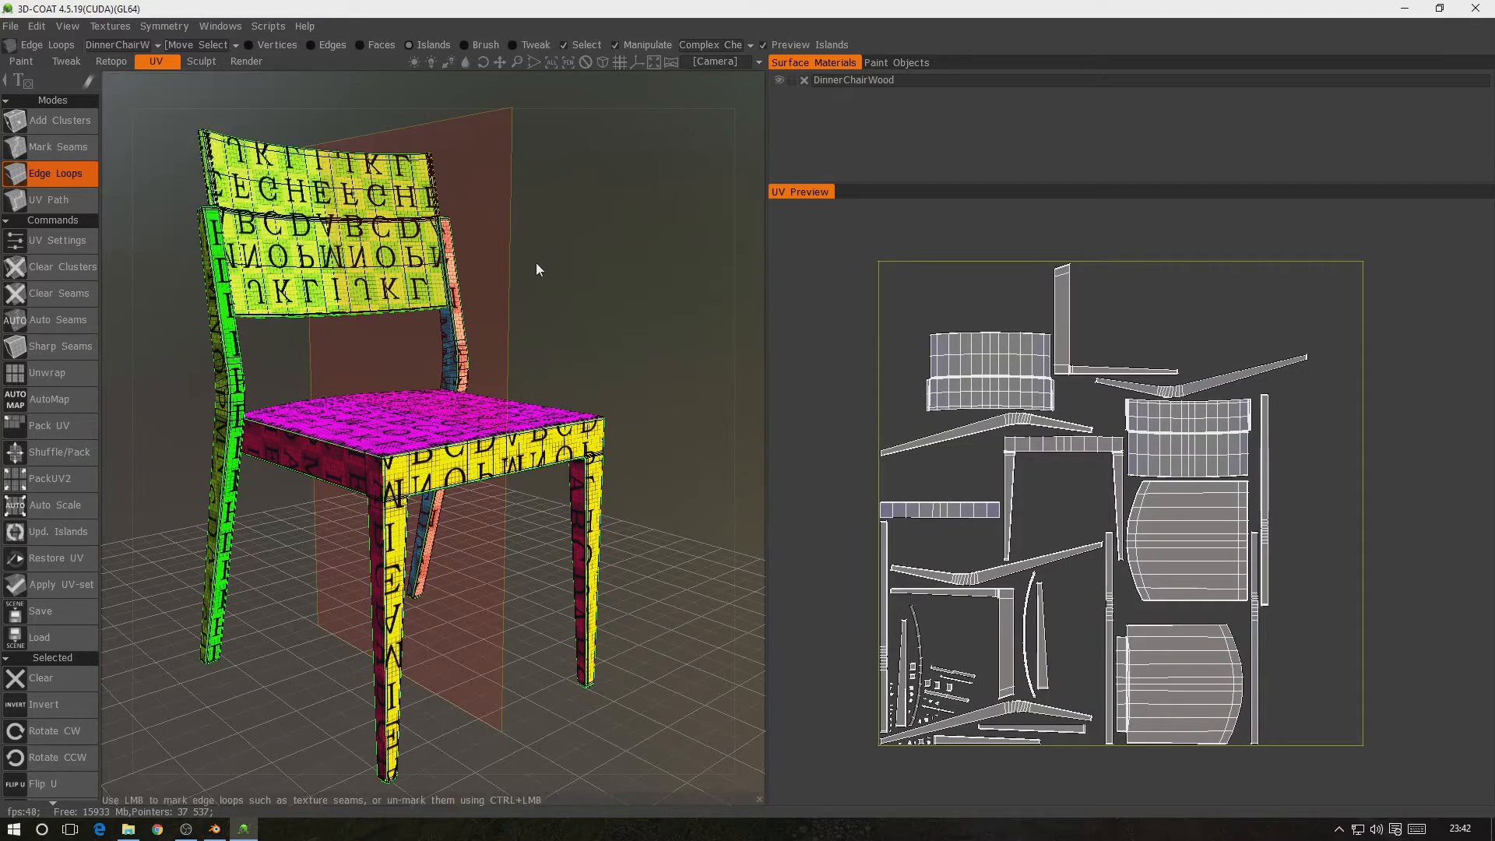
# Try the Simple Checker texture preview on the chair, and restore Complex Checker
pyautogui.moveTo(548, 234); pyautogui.dragTo(467, 201)
pyautogui.moveTo(467, 201); pyautogui.dragTo(487, 273, button='middle')
pyautogui.keyDown('alt'); pyautogui.moveTo(487, 272); pyautogui.dragTo(350, 276); pyautogui.keyUp('alt')
pyautogui.moveTo(352, 277); pyautogui.dragTo(404, 442, button='right')
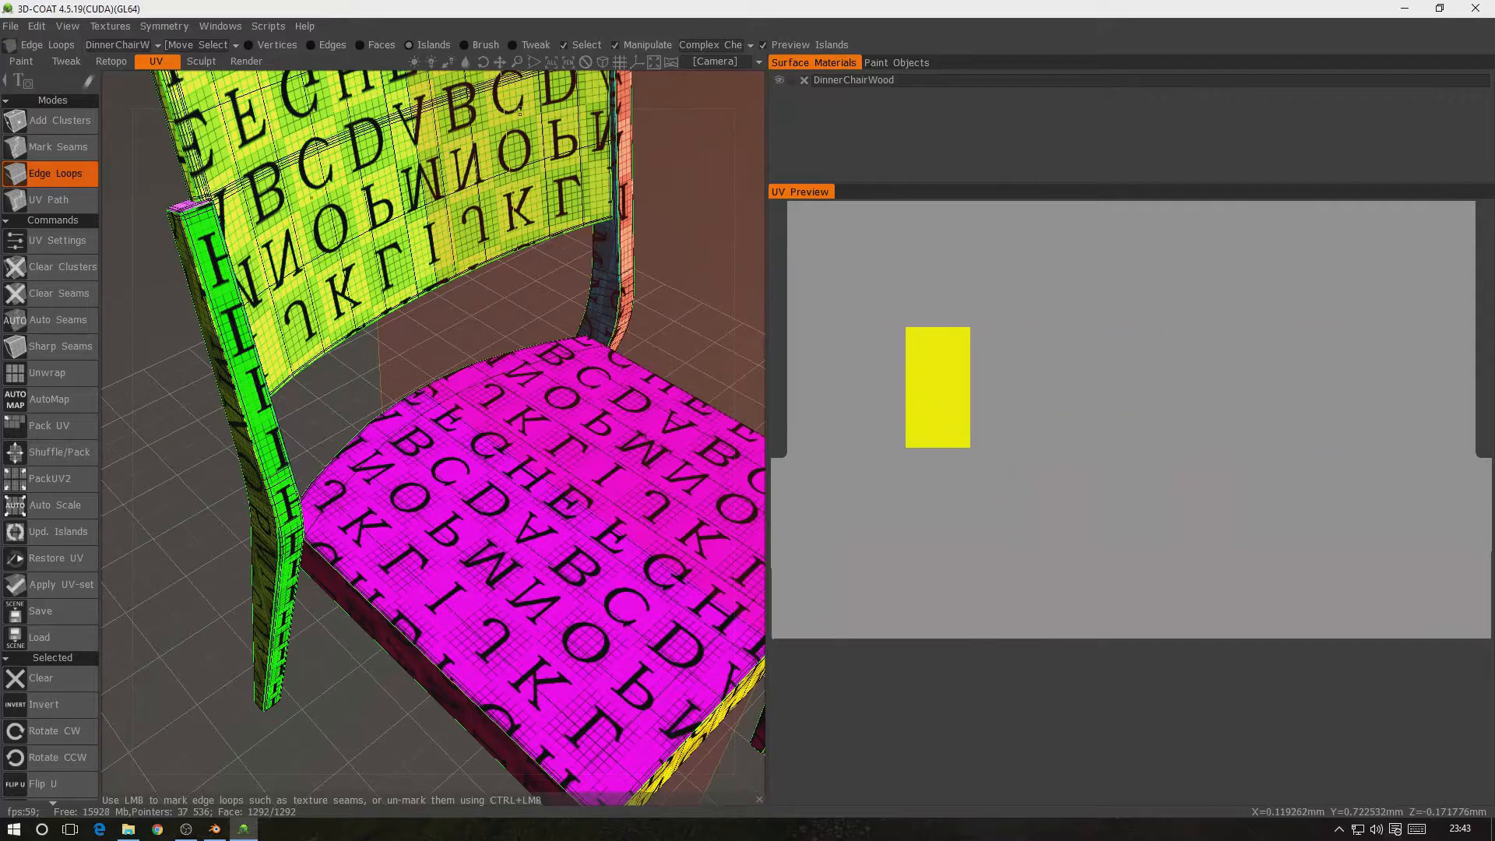
pyautogui.click(750, 45)
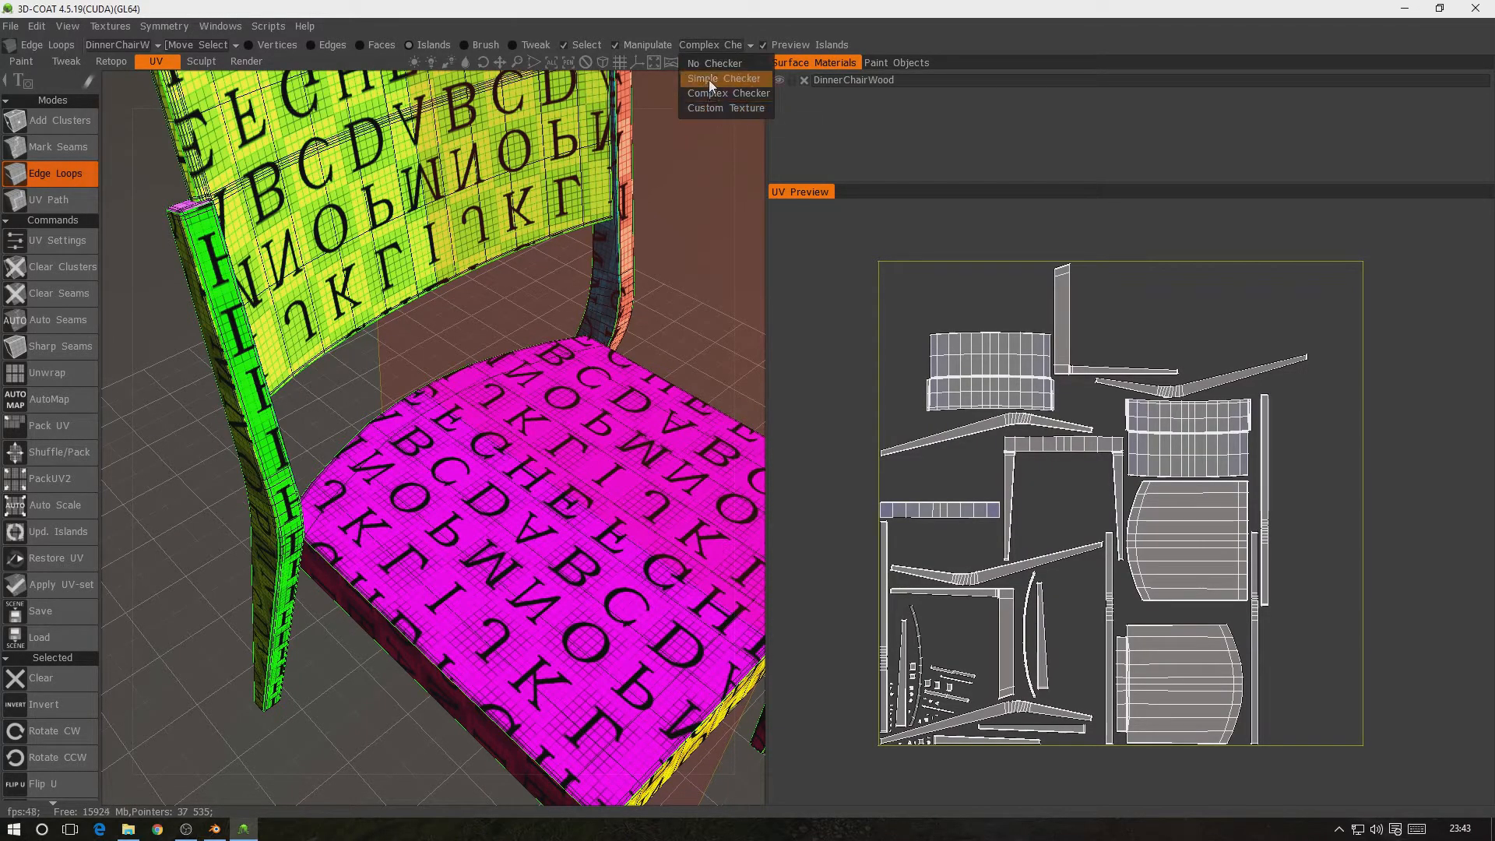
pyautogui.click(709, 79)
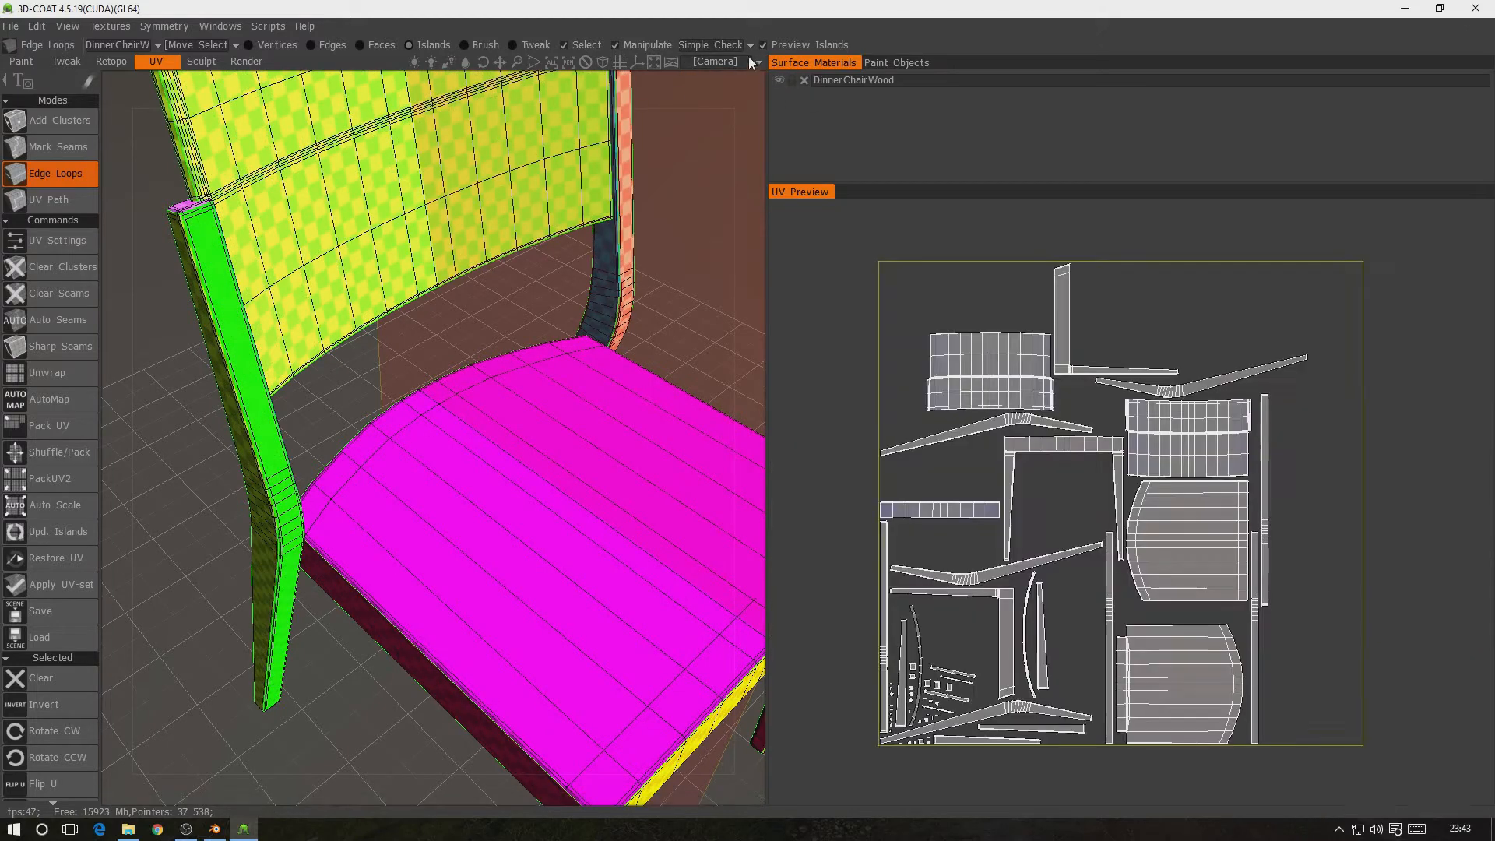
pyautogui.click(753, 45)
pyautogui.click(732, 96)
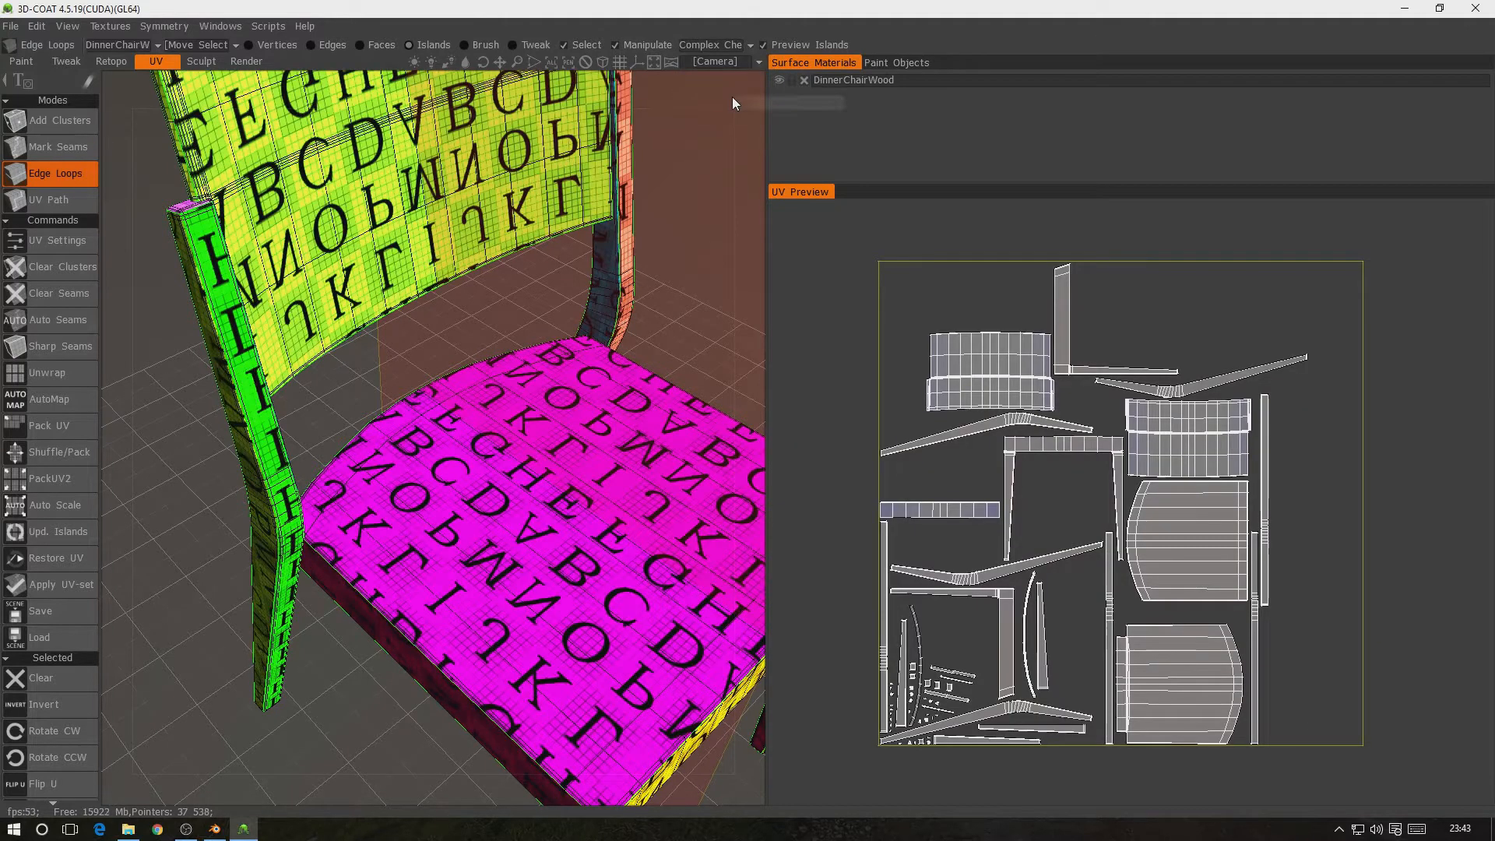
# Examine the UV islands along the backrest's edges and around the top of the rear leg post up close
pyautogui.keyDown('alt'); pyautogui.moveTo(558, 371); pyautogui.dragTo(530, 408); pyautogui.keyUp('alt')
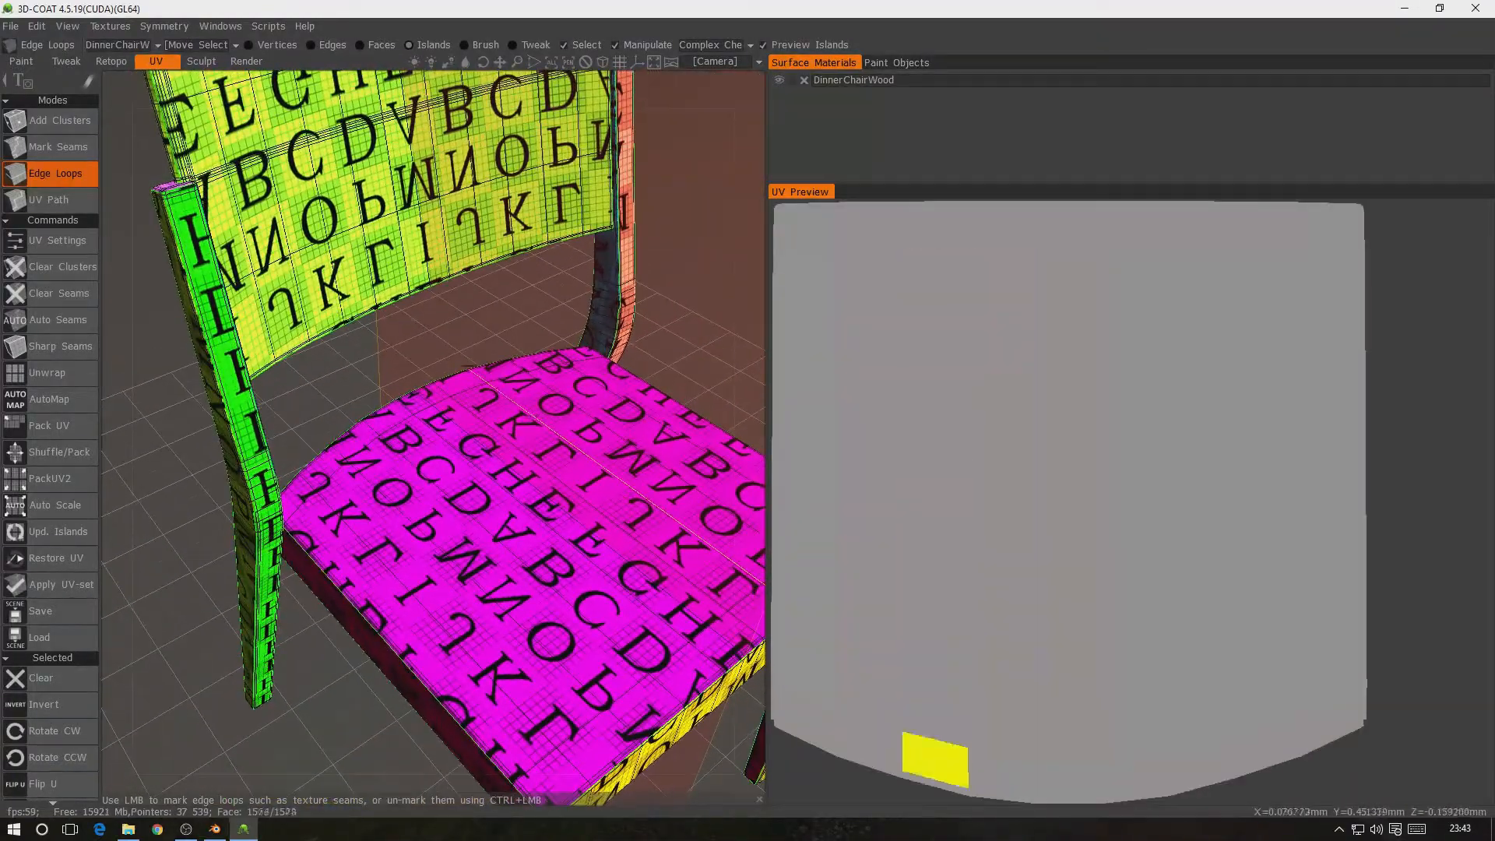
pyautogui.keyDown('alt'); pyautogui.moveTo(387, 288); pyautogui.dragTo(416, 508, button='middle'); pyautogui.keyUp('alt')
pyautogui.keyDown('alt'); pyautogui.moveTo(304, 351); pyautogui.dragTo(465, 328); pyautogui.keyUp('alt')
pyautogui.keyDown('alt'); pyautogui.moveTo(466, 328); pyautogui.dragTo(471, 372, button='right'); pyautogui.keyUp('alt')
pyautogui.keyDown('alt'); pyautogui.moveTo(467, 371); pyautogui.dragTo(507, 510); pyautogui.keyUp('alt')
pyautogui.keyDown('alt'); pyautogui.moveTo(366, 460); pyautogui.dragTo(538, 414); pyautogui.keyUp('alt')
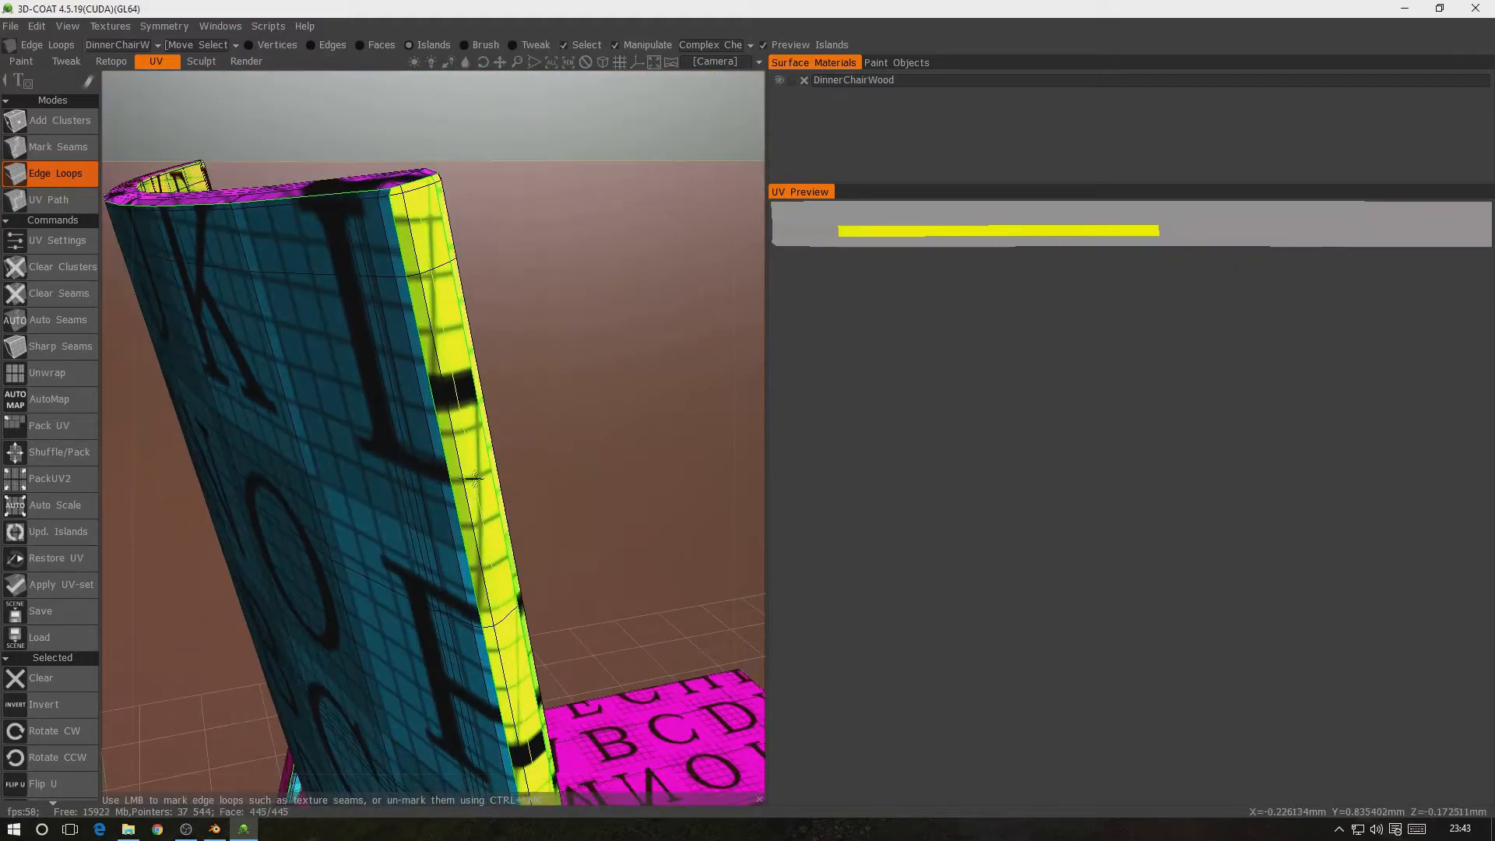
pyautogui.keyDown('alt'); pyautogui.moveTo(461, 366); pyautogui.dragTo(470, 156, button='middle'); pyautogui.keyUp('alt')
pyautogui.keyDown('alt'); pyautogui.moveTo(512, 514); pyautogui.dragTo(507, 366, button='middle'); pyautogui.keyUp('alt')
pyautogui.keyDown('alt'); pyautogui.moveTo(506, 366); pyautogui.dragTo(374, 364); pyautogui.keyUp('alt')
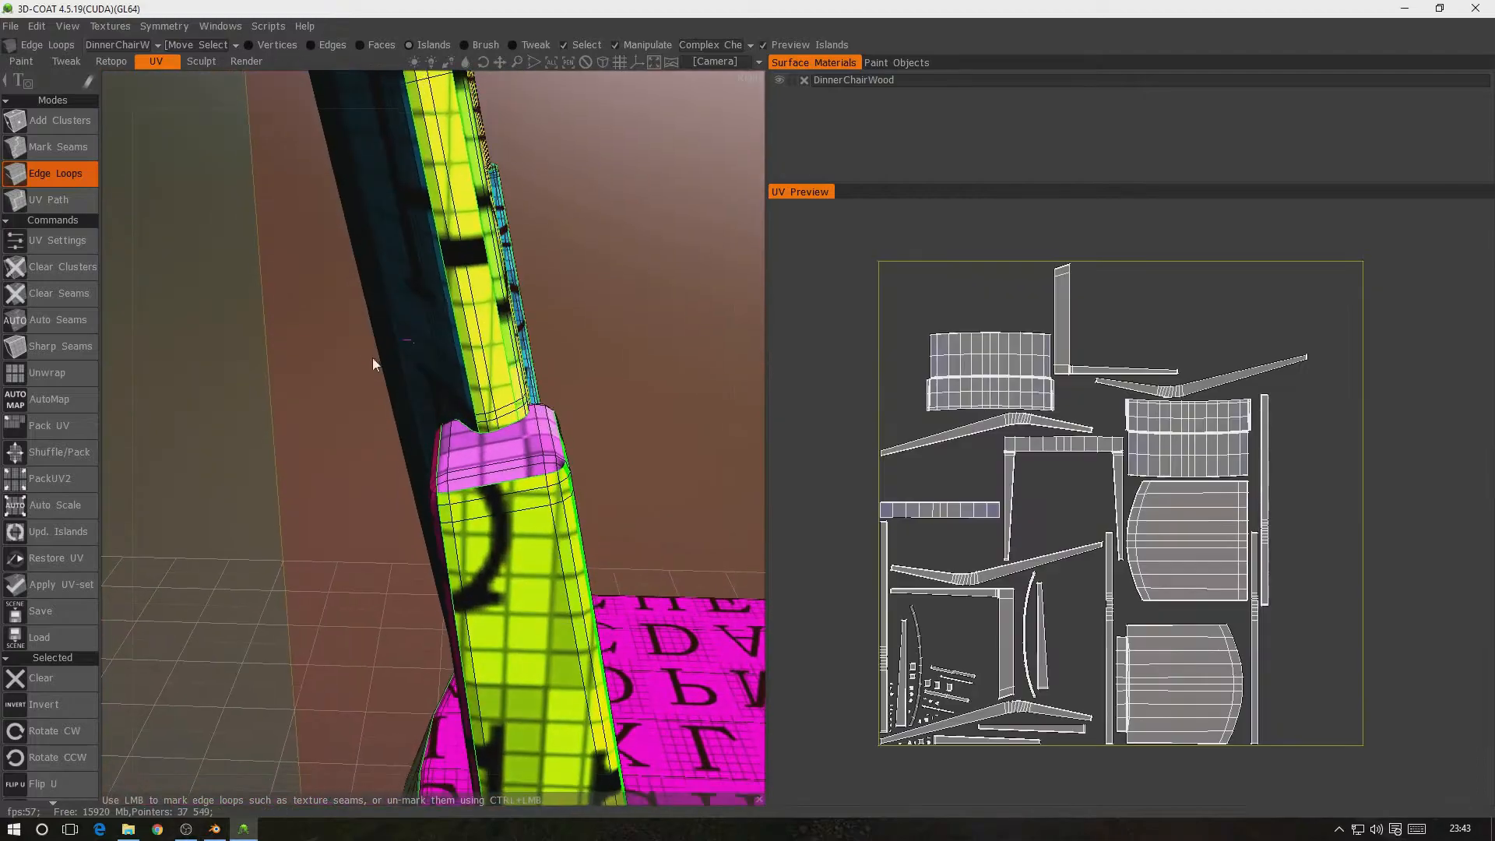
# Mark an edge-loop seam between the seat's side rail and the front leg, splitting them into separate UV islands
pyautogui.keyDown('alt'); pyautogui.moveTo(543, 430); pyautogui.dragTo(357, 415); pyautogui.keyUp('alt')
pyautogui.keyDown('alt'); pyautogui.moveTo(358, 415); pyautogui.dragTo(610, 136, button='middle'); pyautogui.keyUp('alt')
pyautogui.keyDown('alt'); pyautogui.moveTo(499, 459); pyautogui.dragTo(355, 191, button='middle'); pyautogui.keyUp('alt')
pyautogui.keyDown('alt'); pyautogui.moveTo(649, 390); pyautogui.dragTo(562, 310, button='middle'); pyautogui.keyUp('alt')
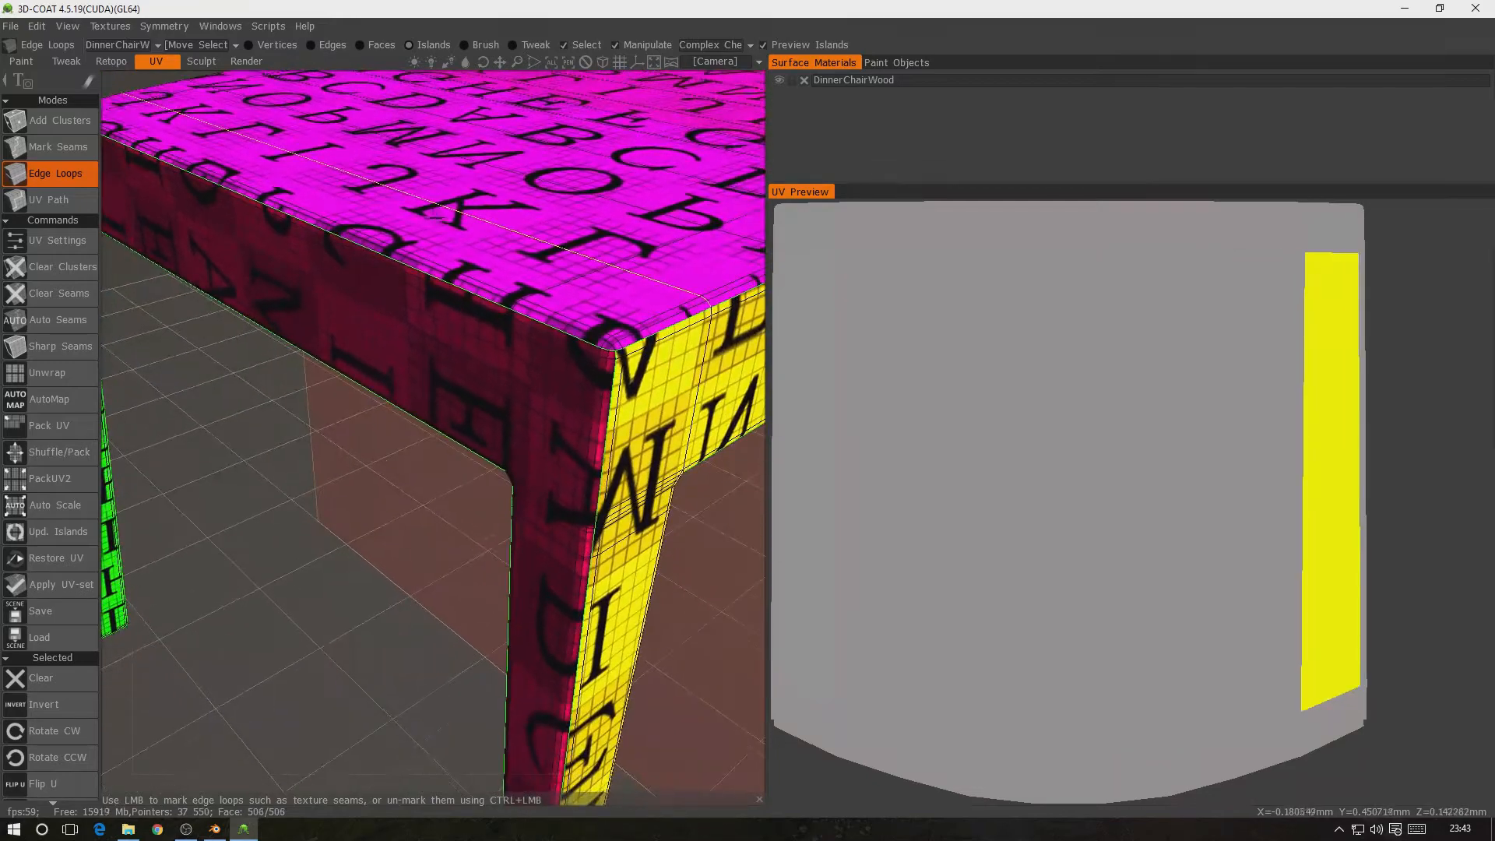
pyautogui.keyDown('alt'); pyautogui.moveTo(562, 310); pyautogui.dragTo(592, 286); pyautogui.keyUp('alt')
pyautogui.keyDown('alt'); pyautogui.moveTo(497, 274); pyautogui.dragTo(549, 343); pyautogui.keyUp('alt')
pyautogui.keyDown('alt'); pyautogui.moveTo(549, 343); pyautogui.dragTo(528, 456, button='right'); pyautogui.keyUp('alt')
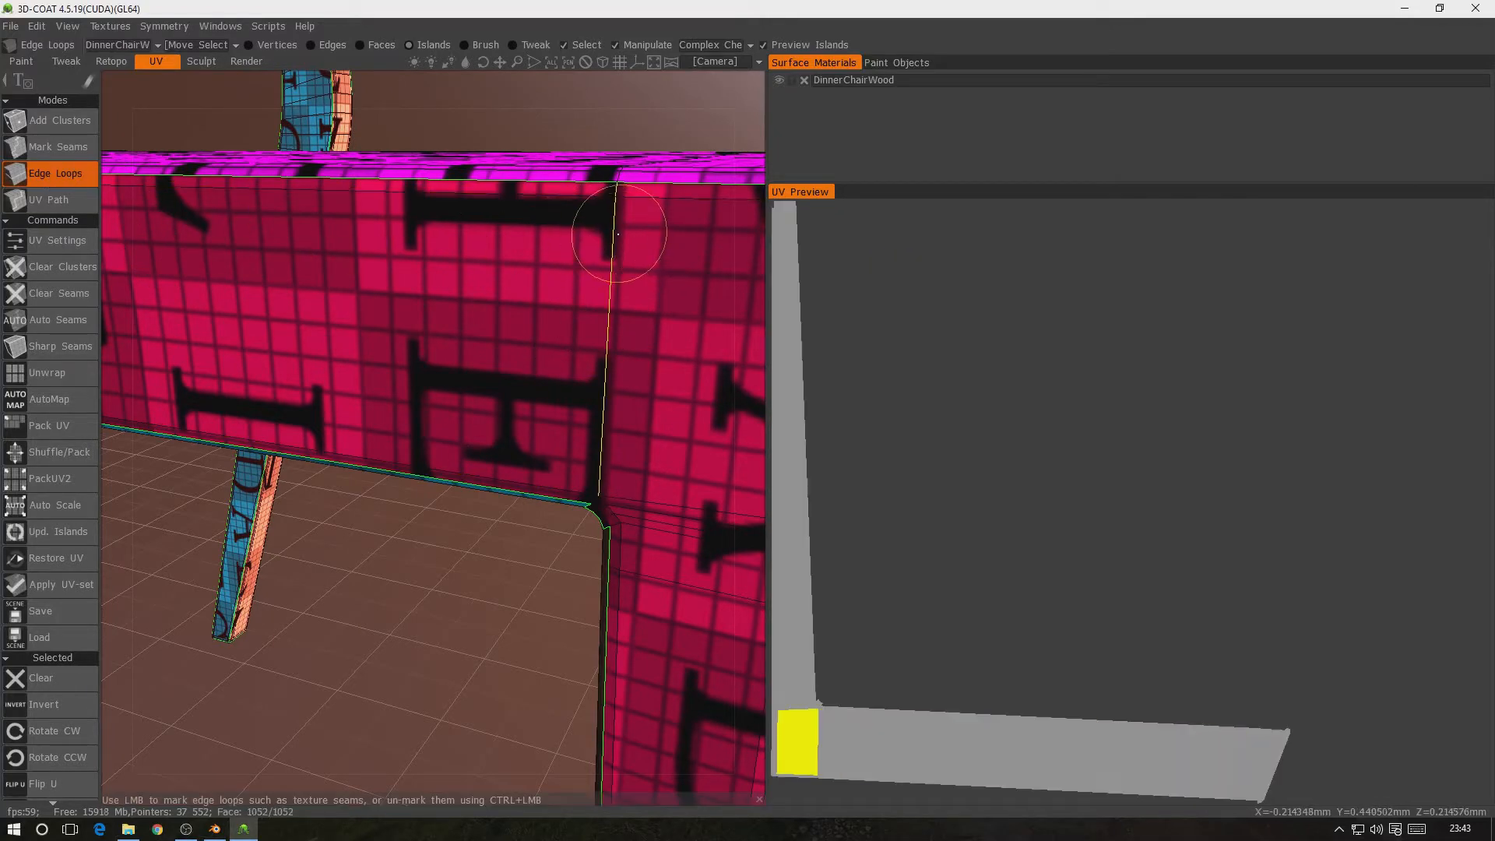
pyautogui.moveTo(501, 420); pyautogui.dragTo(580, 425, button='right')
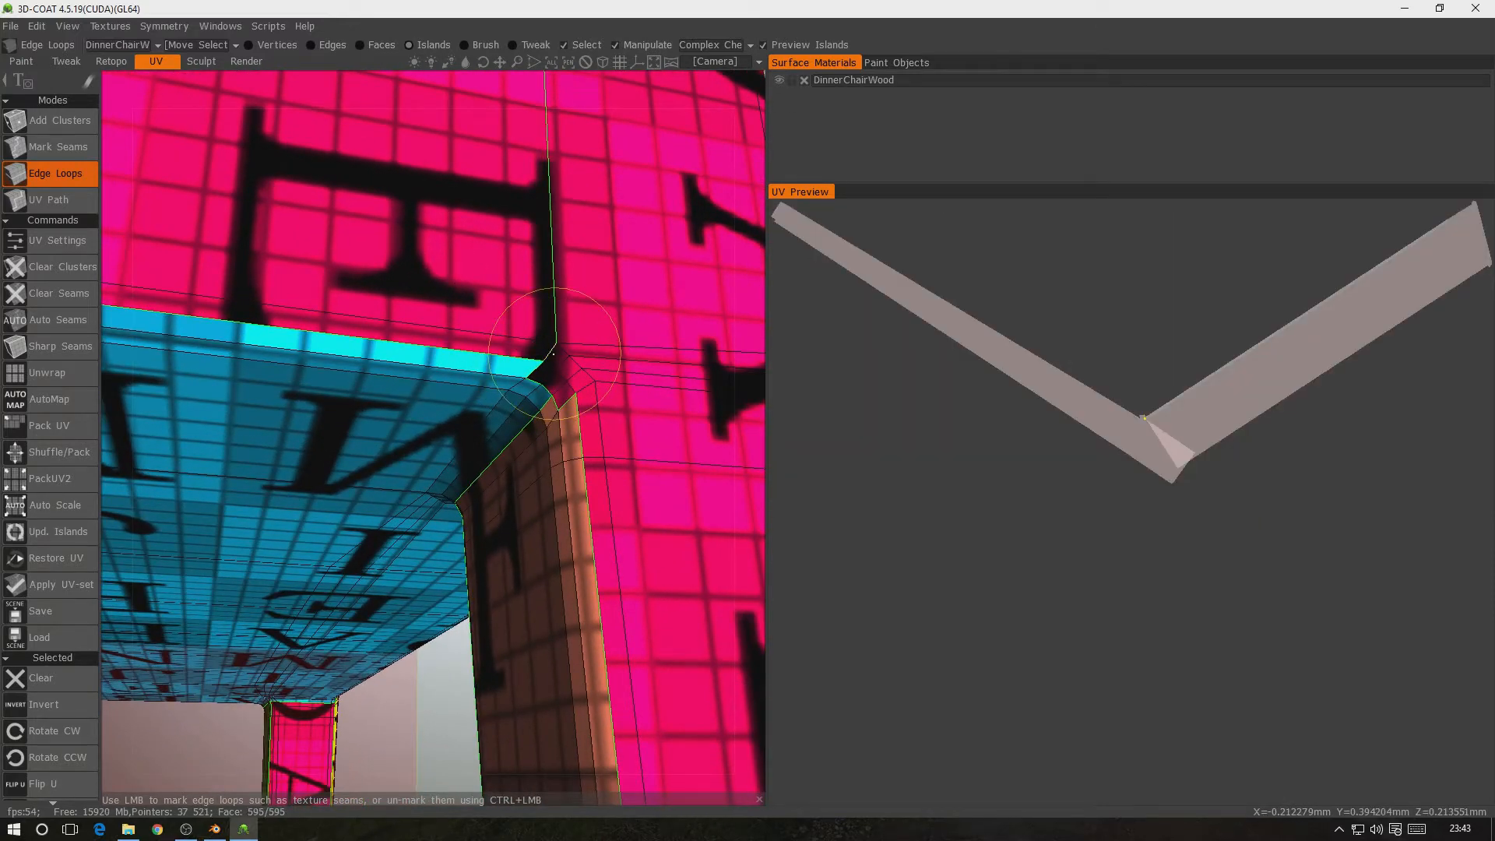
pyautogui.click(508, 394)
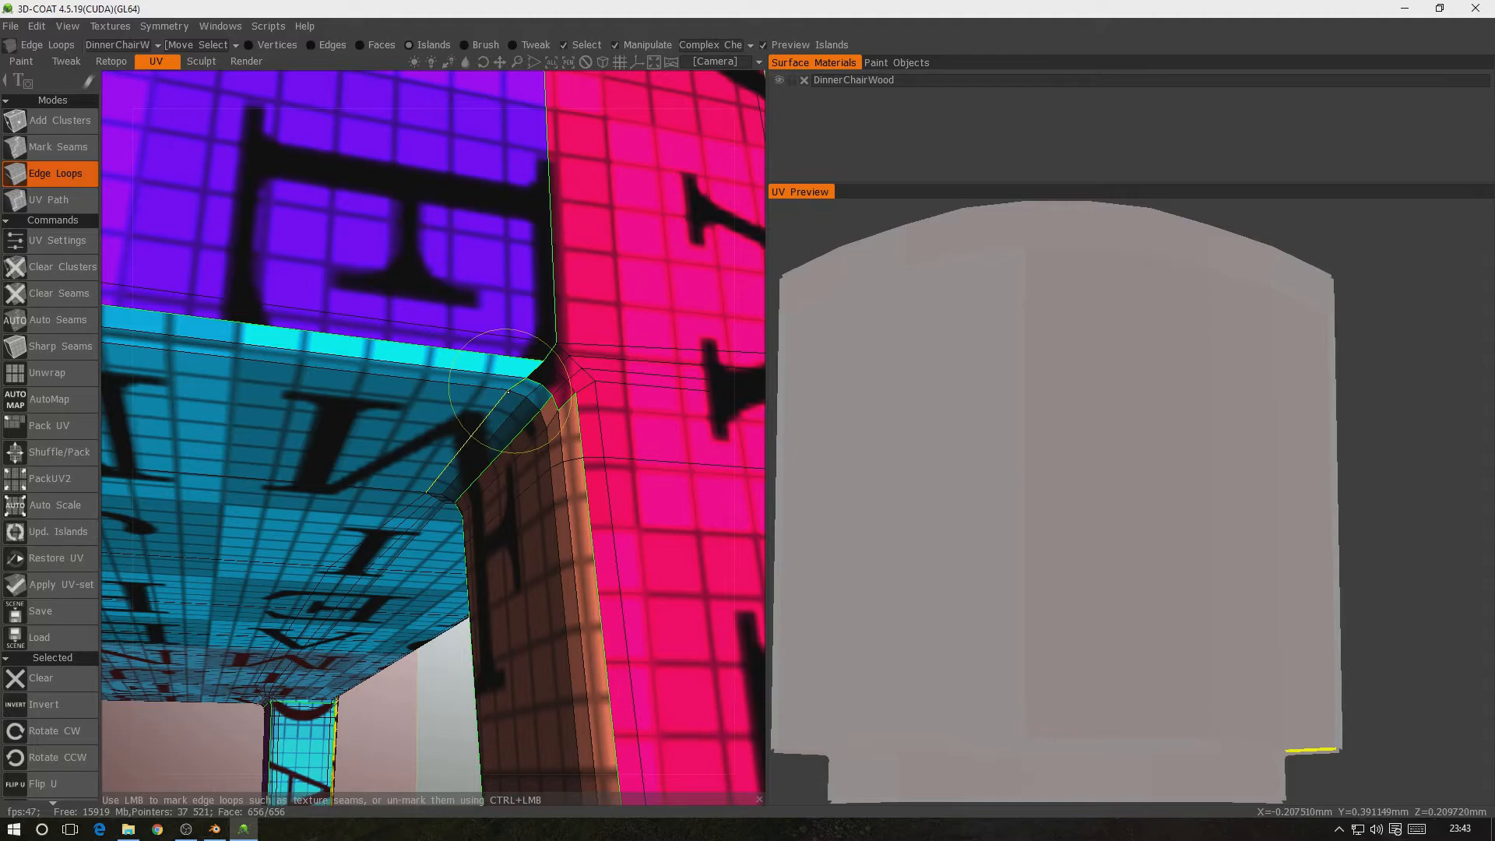
# Mark an edge-loop seam between the front seat rail and the top of the front leg
pyautogui.moveTo(507, 394); pyautogui.dragTo(514, 403, button='right')
pyautogui.keyDown('alt'); pyautogui.moveTo(225, 421); pyautogui.dragTo(311, 348); pyautogui.keyUp('alt')
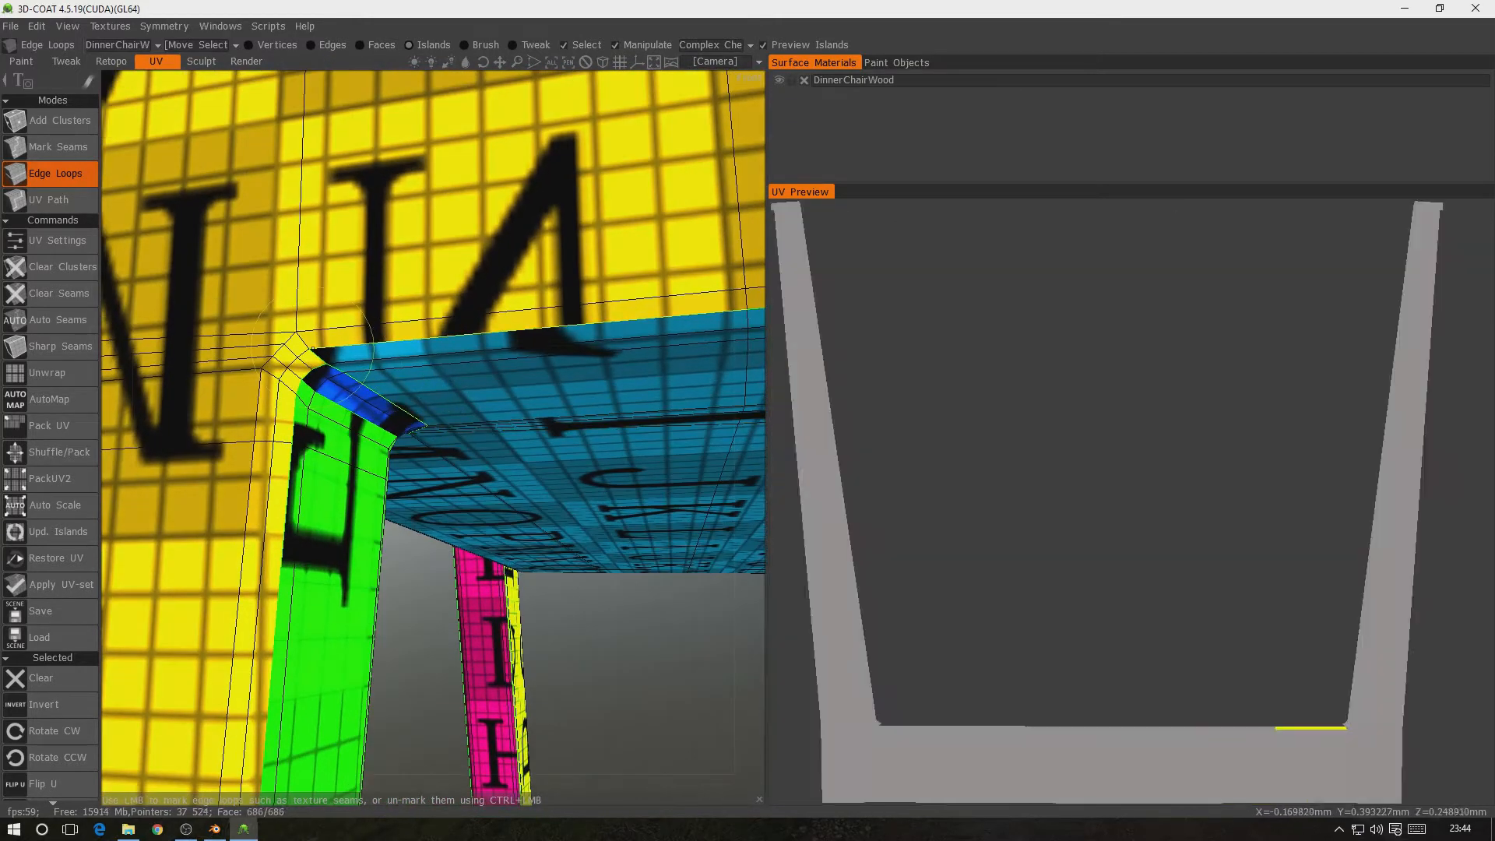
pyautogui.click(335, 251)
pyautogui.keyDown('alt'); pyautogui.moveTo(337, 250); pyautogui.dragTo(393, 383); pyautogui.keyUp('alt')
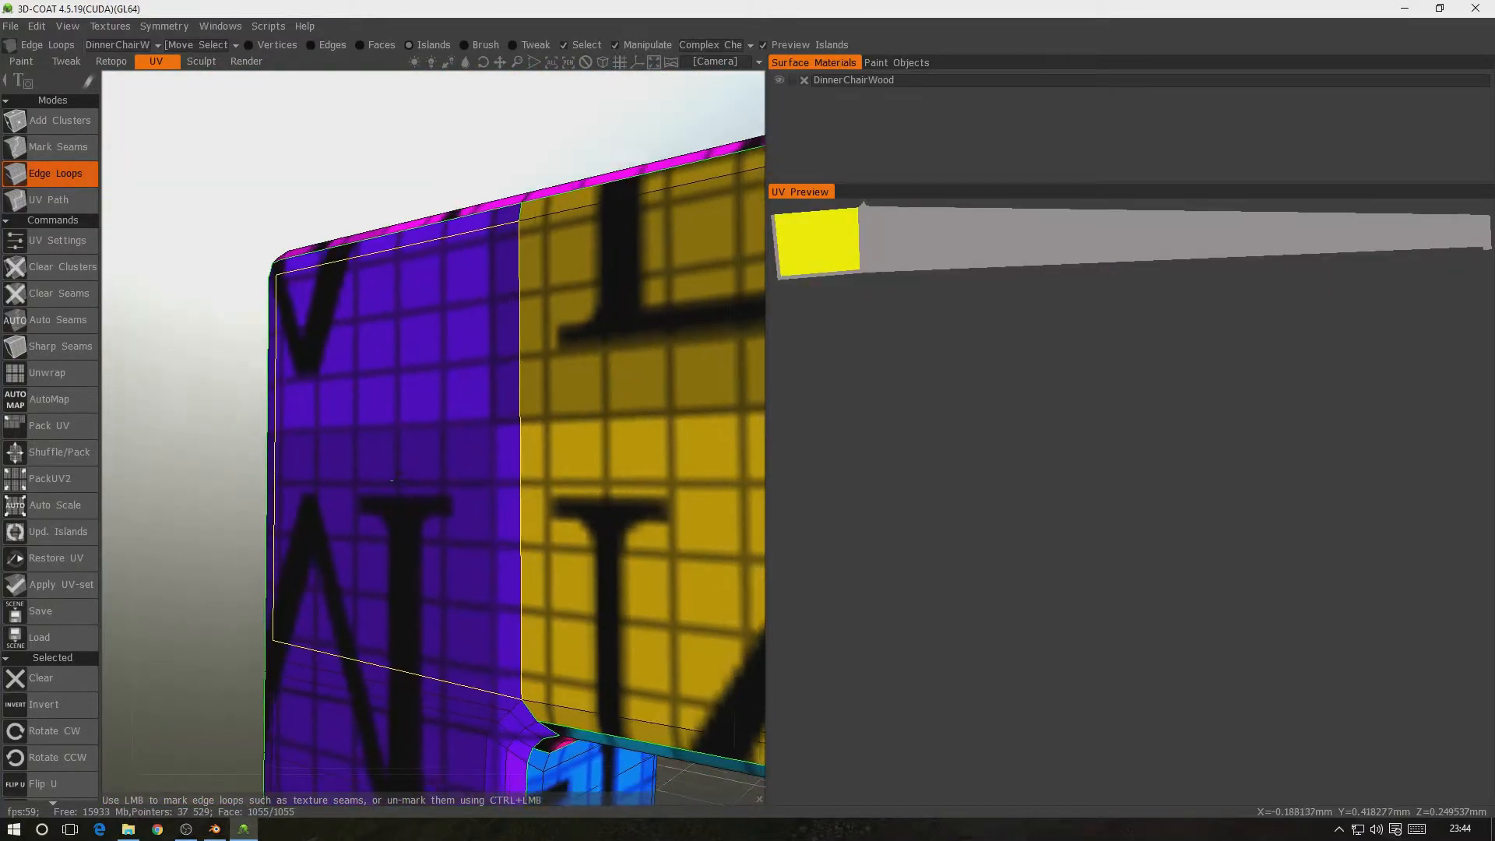
# Remove the seam below the curved strip under the seat to join it to the front leg's rear inner face
pyautogui.keyDown('alt'); pyautogui.moveTo(394, 383); pyautogui.dragTo(321, 213, button='middle'); pyautogui.keyUp('alt')
pyautogui.keyDown('alt'); pyautogui.moveTo(499, 396); pyautogui.dragTo(328, 311); pyautogui.keyUp('alt')
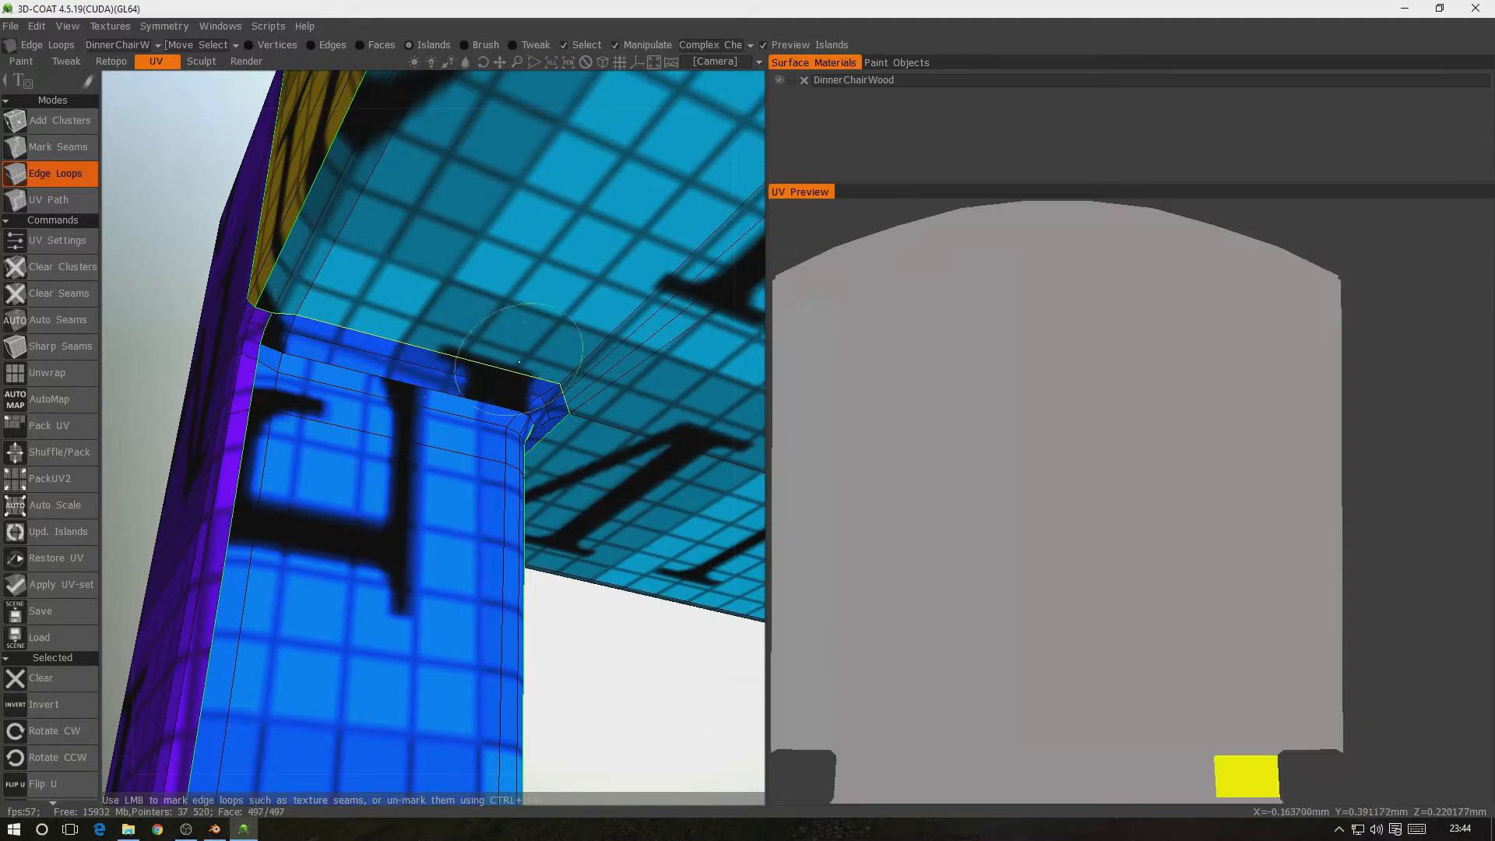
pyautogui.keyDown('alt'); pyautogui.moveTo(549, 356); pyautogui.dragTo(647, 372); pyautogui.keyUp('alt')
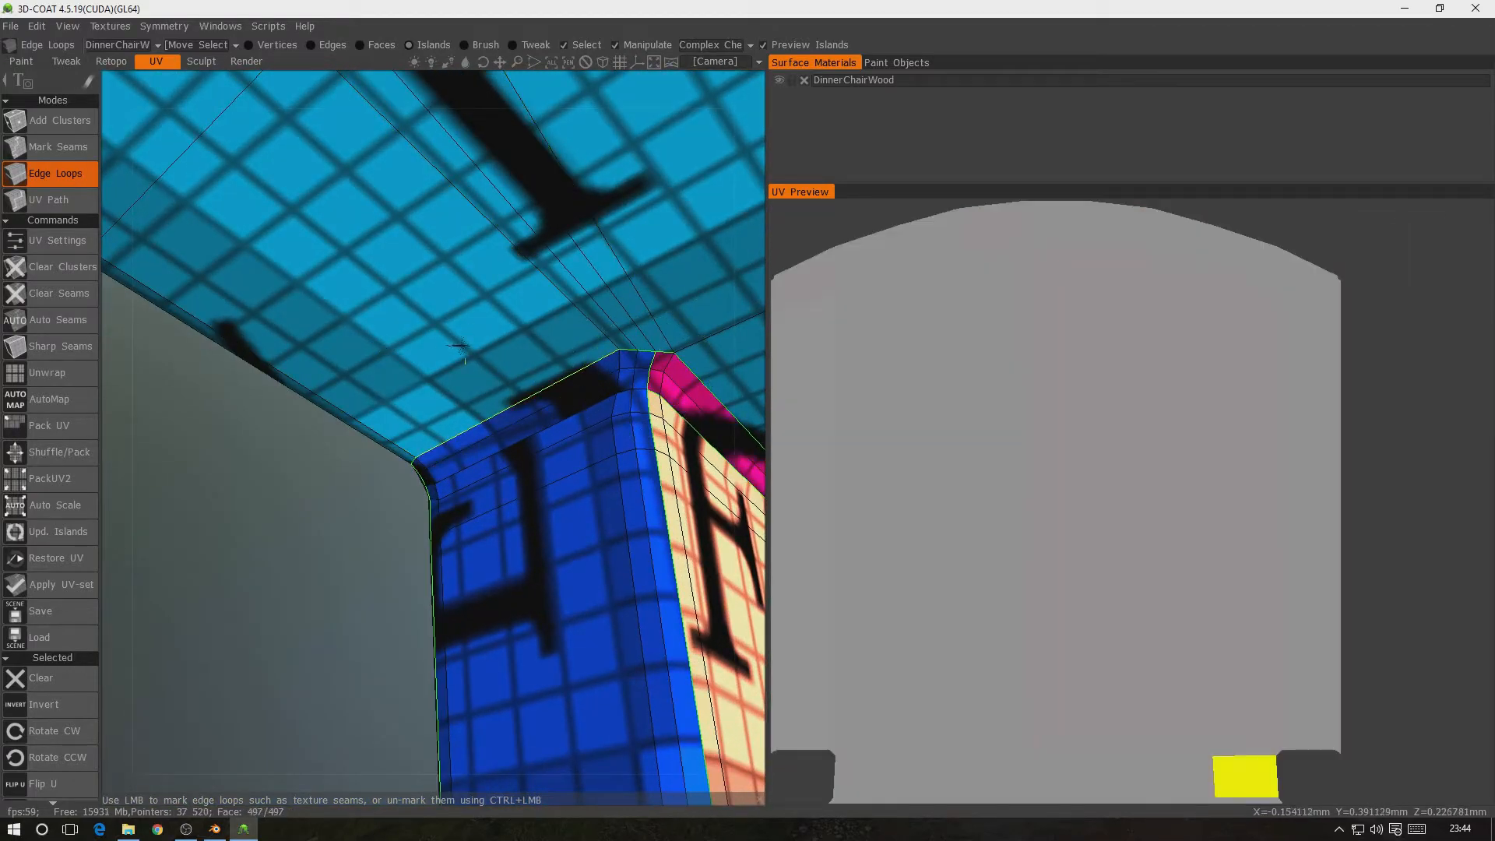
# Remove the seams around the front leg's other curved strip and corner piece to merge them with the adjoining leg islands
pyautogui.keyDown('alt'); pyautogui.moveTo(537, 370); pyautogui.dragTo(442, 345); pyautogui.keyUp('alt')
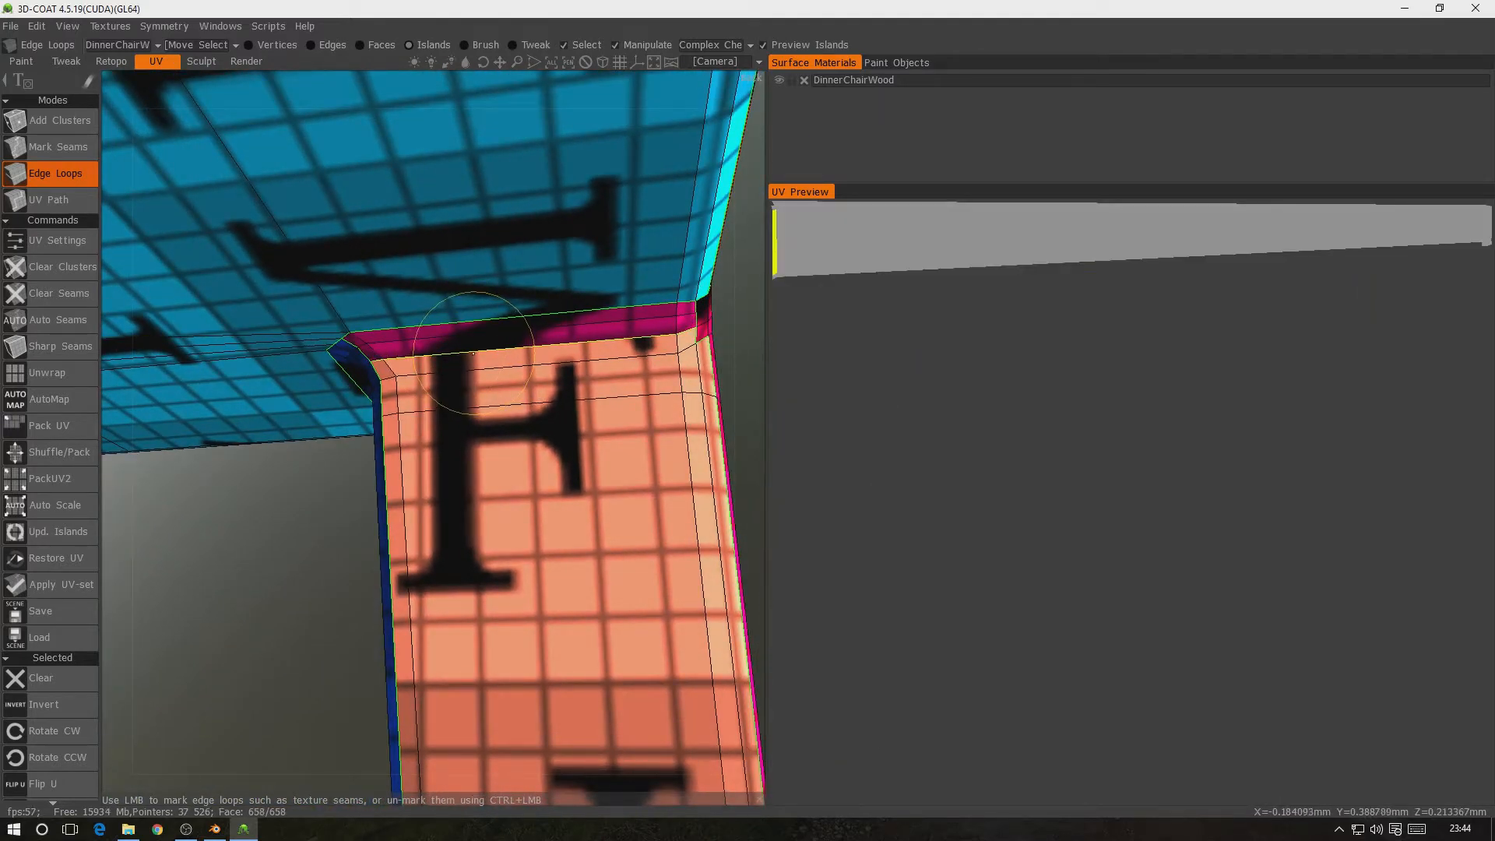
pyautogui.keyDown('alt'); pyautogui.moveTo(643, 363); pyautogui.dragTo(509, 345); pyautogui.keyUp('alt')
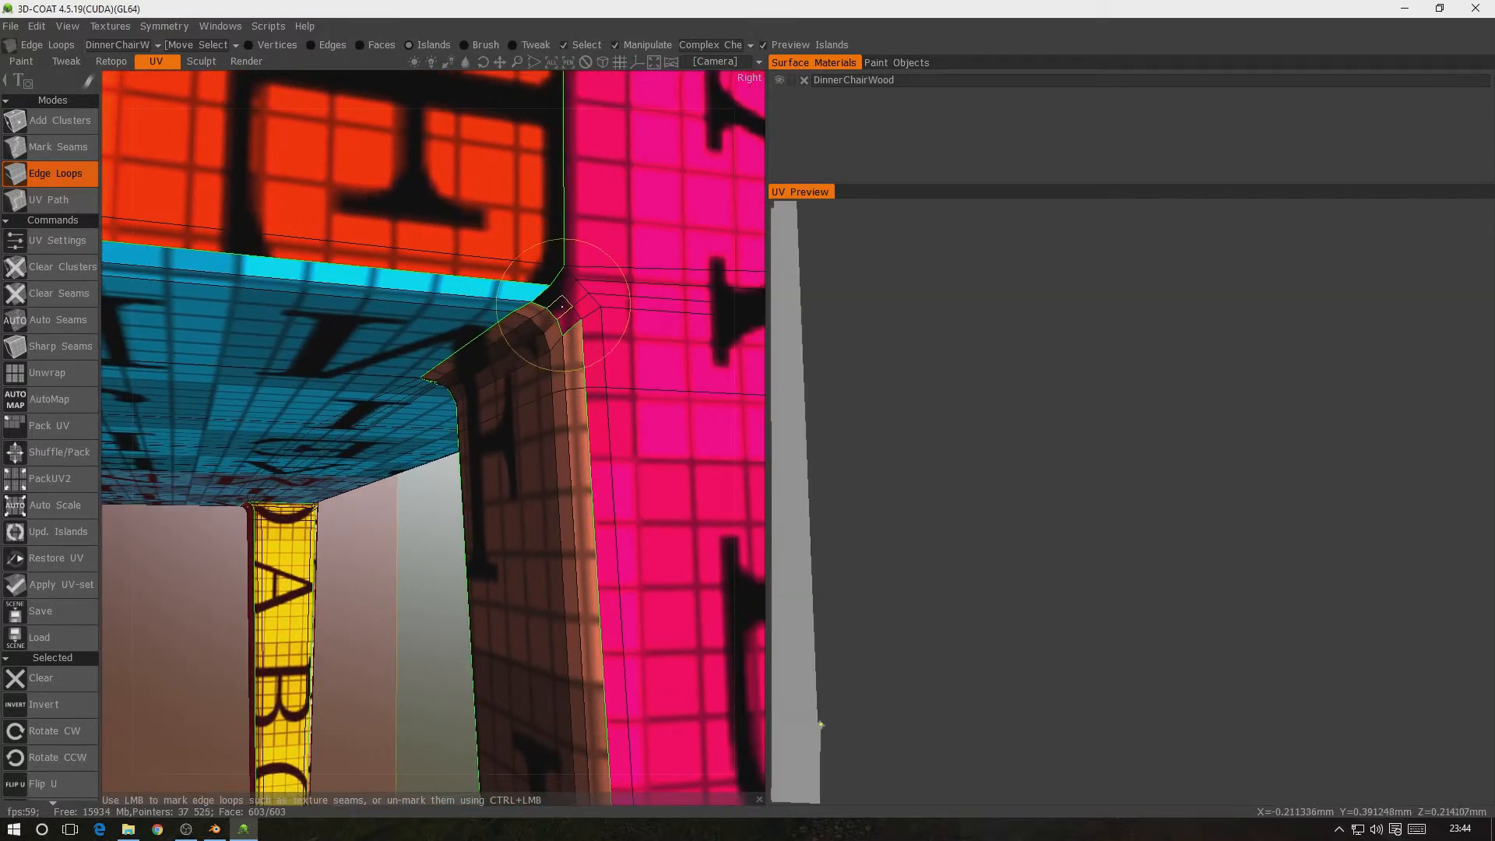
pyautogui.click(552, 287)
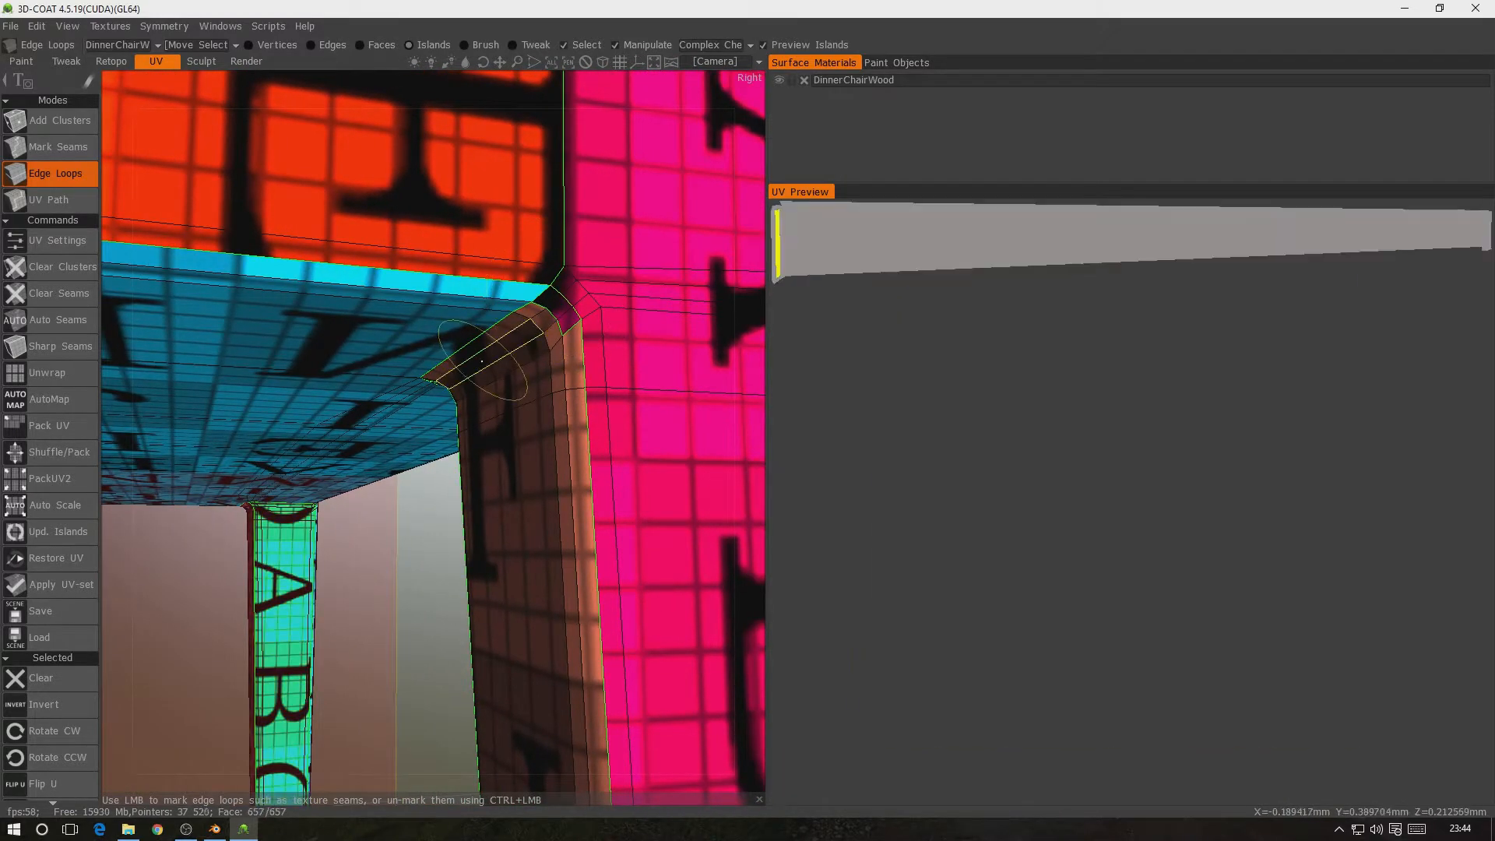
pyautogui.keyDown('alt'); pyautogui.moveTo(517, 339); pyautogui.dragTo(573, 323); pyautogui.keyUp('alt')
pyautogui.click(610, 308)
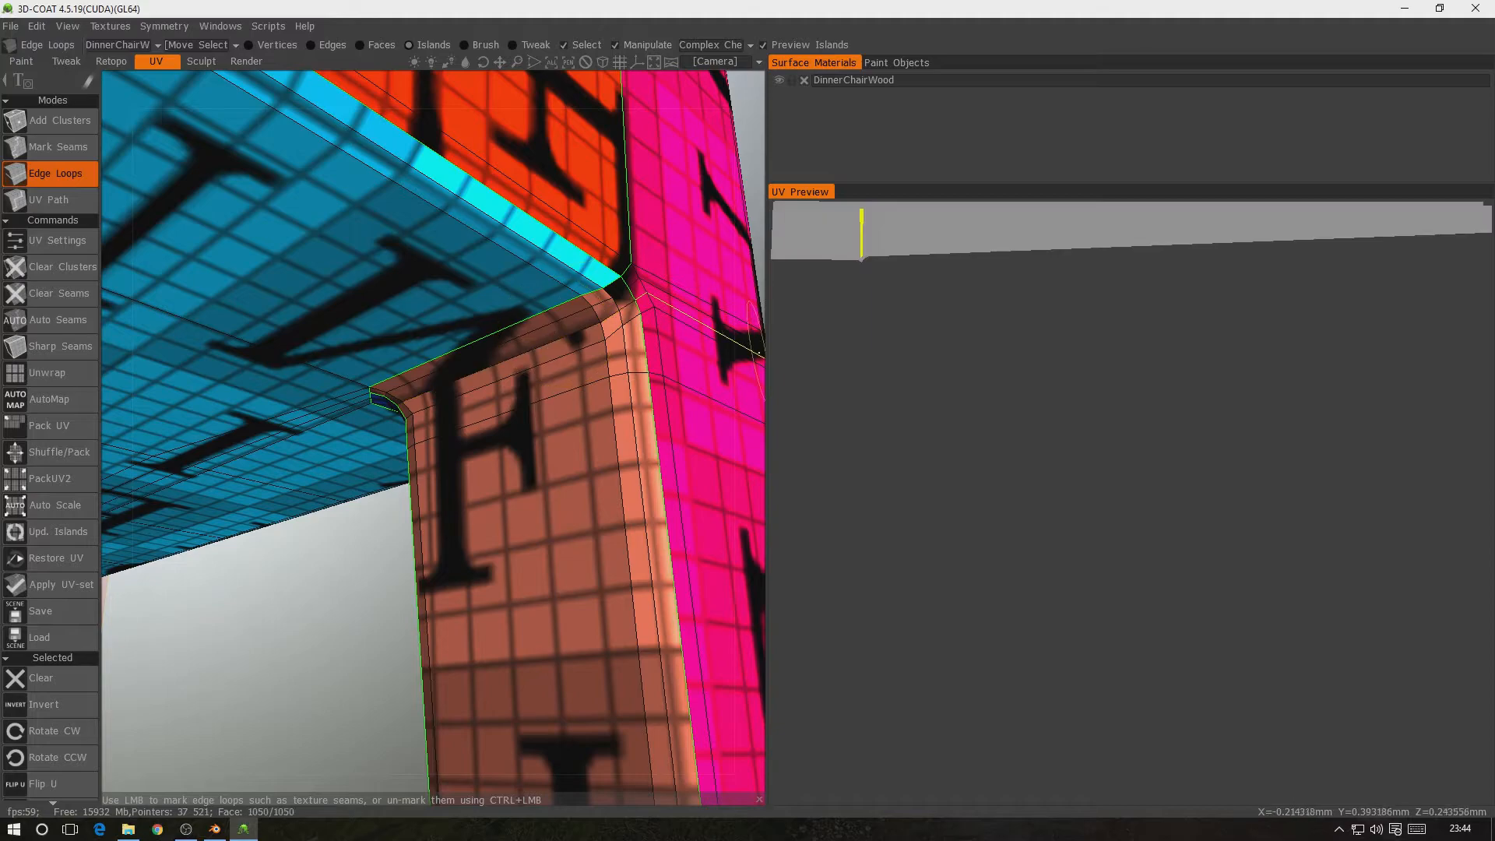
# Examine the islands where the rear leg meets the seat and side rail
pyautogui.keyDown('alt'); pyautogui.moveTo(555, 335); pyautogui.dragTo(507, 304); pyautogui.keyUp('alt')
pyautogui.scroll(-3, 507, 303)
pyautogui.scroll(-2, 506, 304)
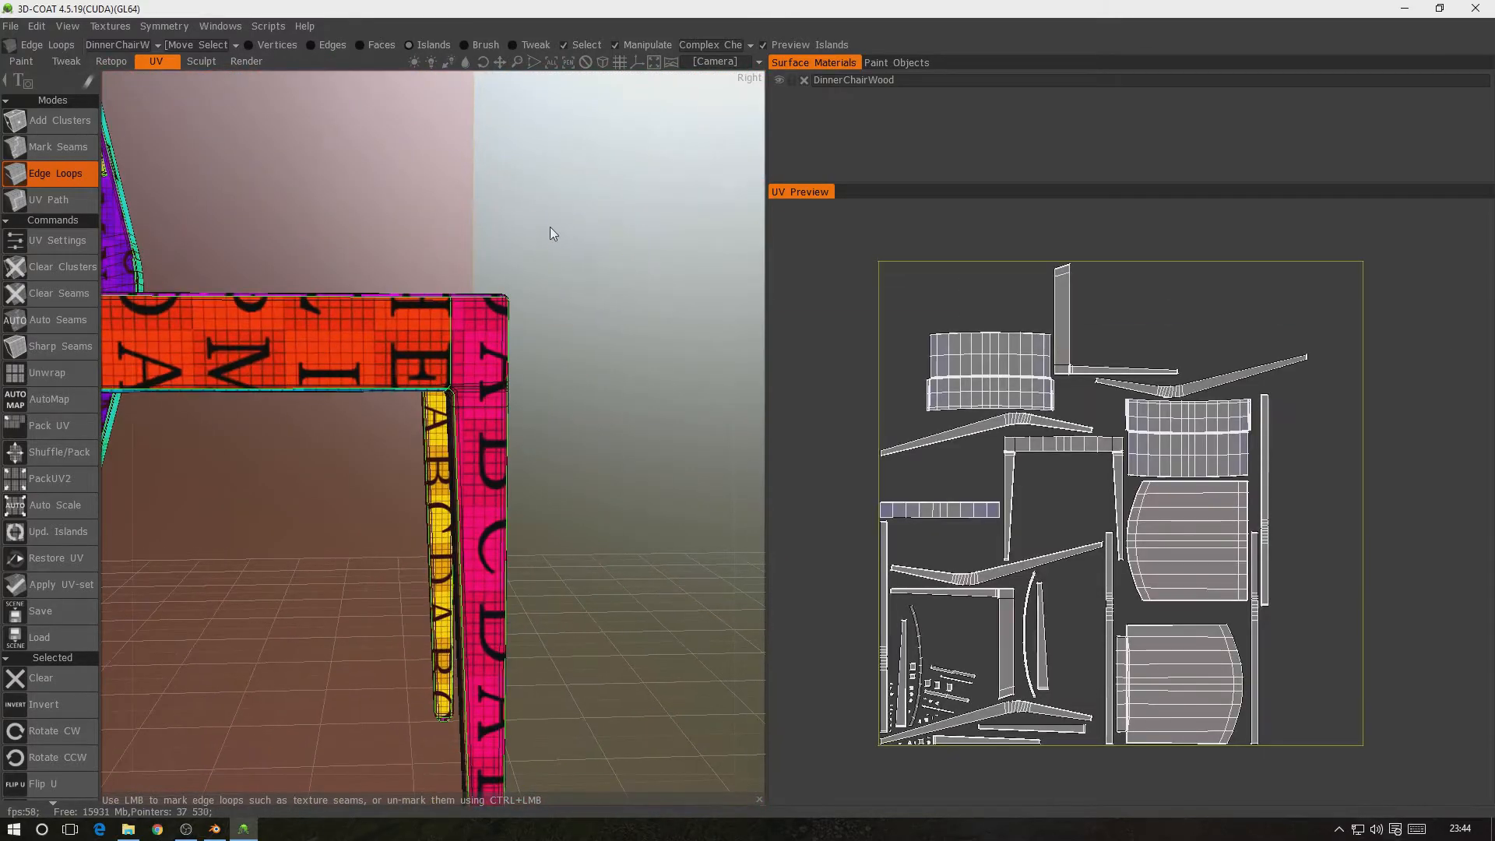
pyautogui.keyDown('alt'); pyautogui.moveTo(550, 227); pyautogui.dragTo(374, 319); pyautogui.keyUp('alt')
pyautogui.keyDown('alt'); pyautogui.moveTo(523, 261); pyautogui.dragTo(199, 233, button='middle'); pyautogui.keyUp('alt')
pyautogui.keyDown('alt'); pyautogui.moveTo(468, 187); pyautogui.dragTo(592, 296); pyautogui.keyUp('alt')
pyautogui.keyDown('alt'); pyautogui.moveTo(499, 350); pyautogui.dragTo(599, 234); pyautogui.keyUp('alt')
pyautogui.keyDown('alt'); pyautogui.moveTo(401, 234); pyautogui.dragTo(427, 274); pyautogui.keyUp('alt')
pyautogui.keyDown('alt'); pyautogui.moveTo(427, 274); pyautogui.dragTo(436, 366, button='middle'); pyautogui.keyUp('alt')
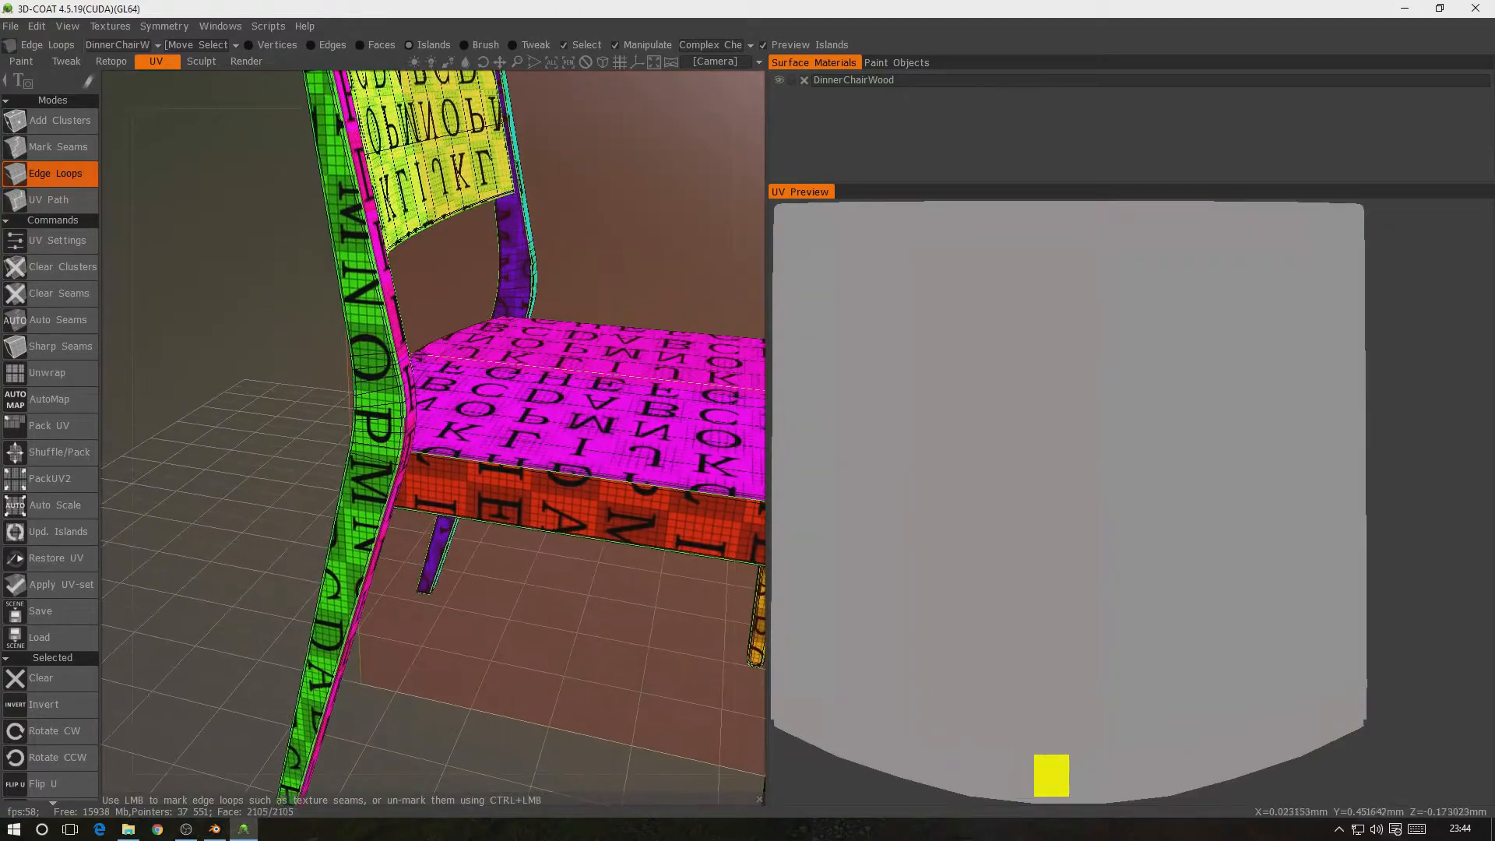
pyautogui.scroll(4, 440, 424)
pyautogui.keyDown('alt'); pyautogui.moveTo(440, 428); pyautogui.dragTo(483, 429); pyautogui.keyUp('alt')
pyautogui.scroll(5, 410, 441)
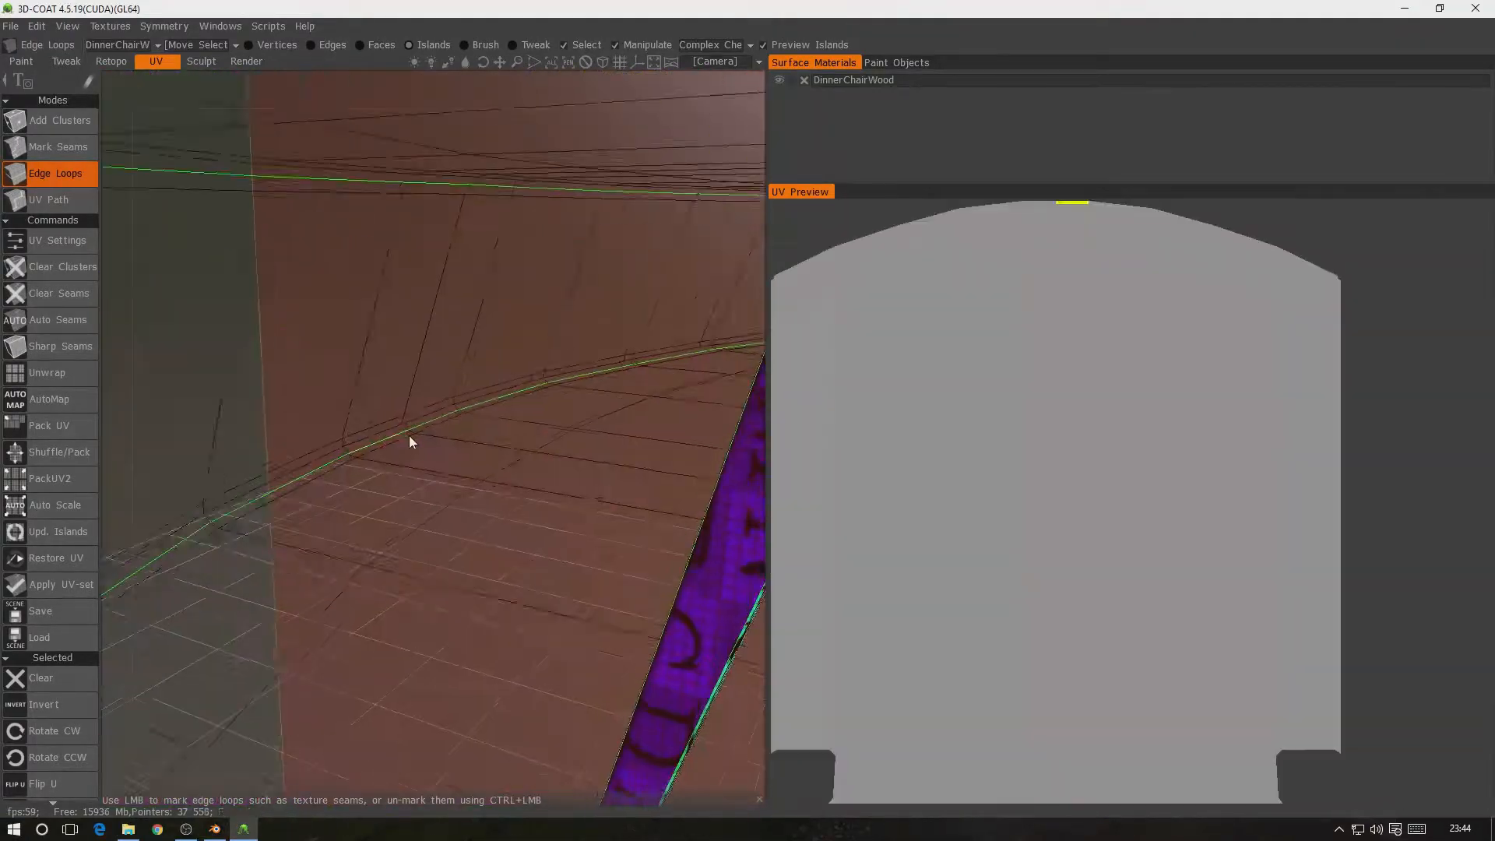
pyautogui.scroll(-5, 405, 420)
pyautogui.keyDown('alt'); pyautogui.moveTo(394, 373); pyautogui.dragTo(532, 450); pyautogui.keyUp('alt')
pyautogui.keyDown('alt'); pyautogui.moveTo(580, 438); pyautogui.dragTo(594, 408, button='right'); pyautogui.keyUp('alt')
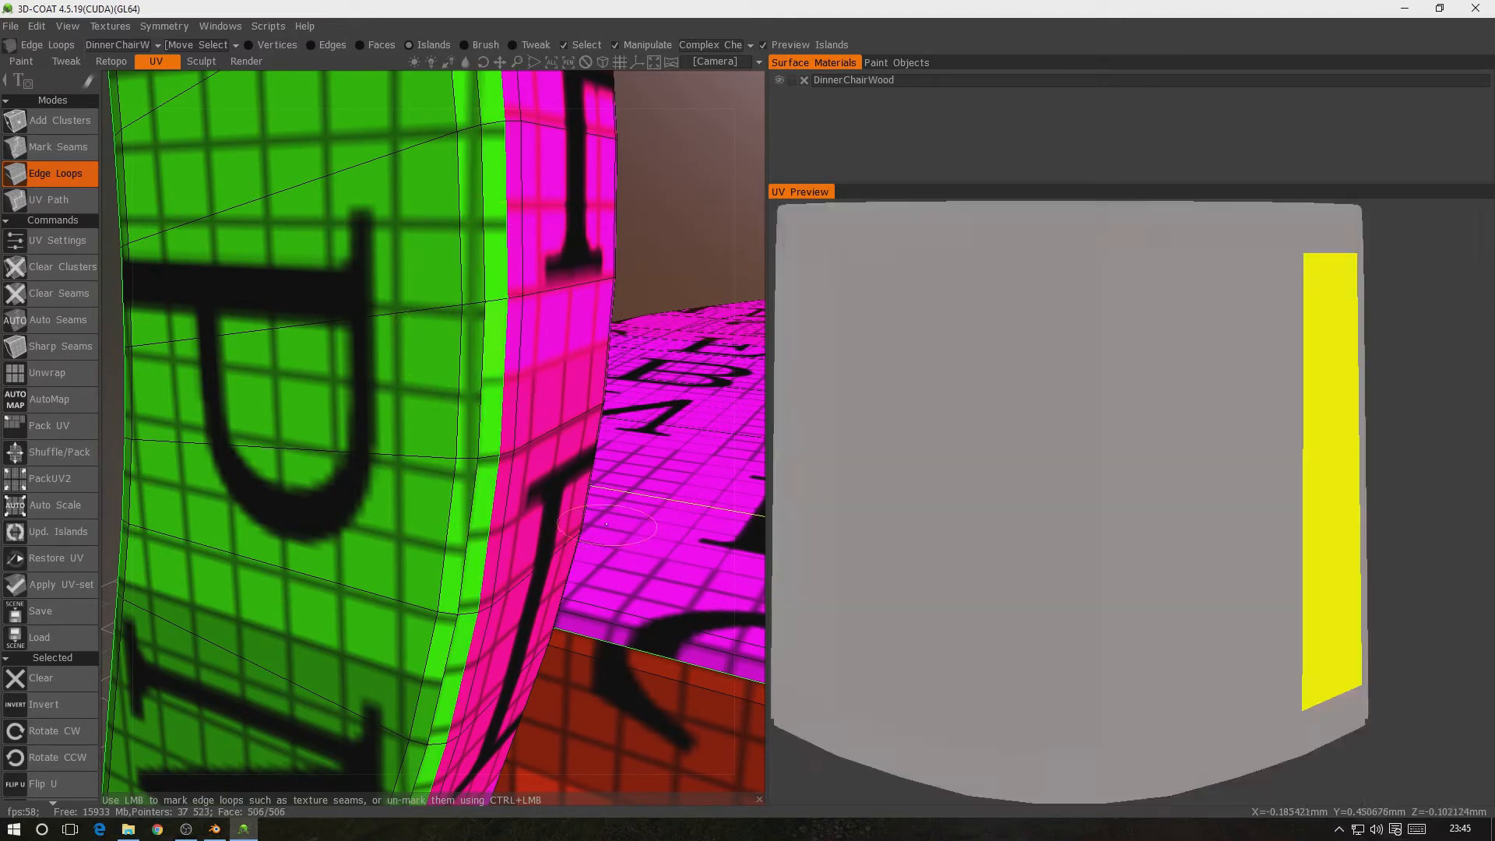
pyautogui.scroll(-4, 519, 450)
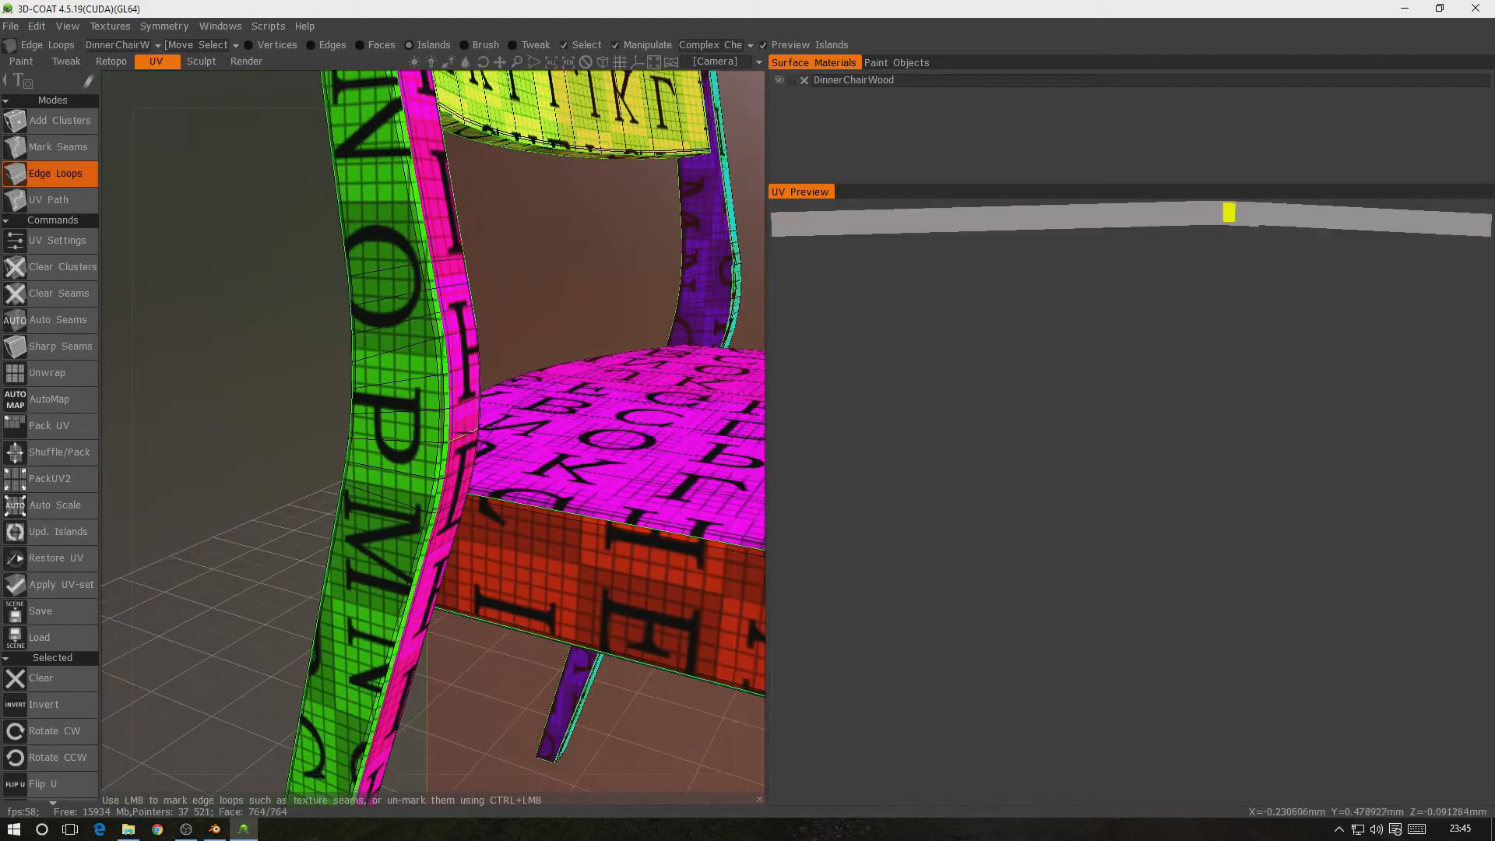
# Examine the rear leg's lower end and its back and inner faces beside the seat for seam placement
pyautogui.keyDown('alt'); pyautogui.moveTo(485, 335); pyautogui.dragTo(477, 176, button='middle'); pyautogui.keyUp('alt')
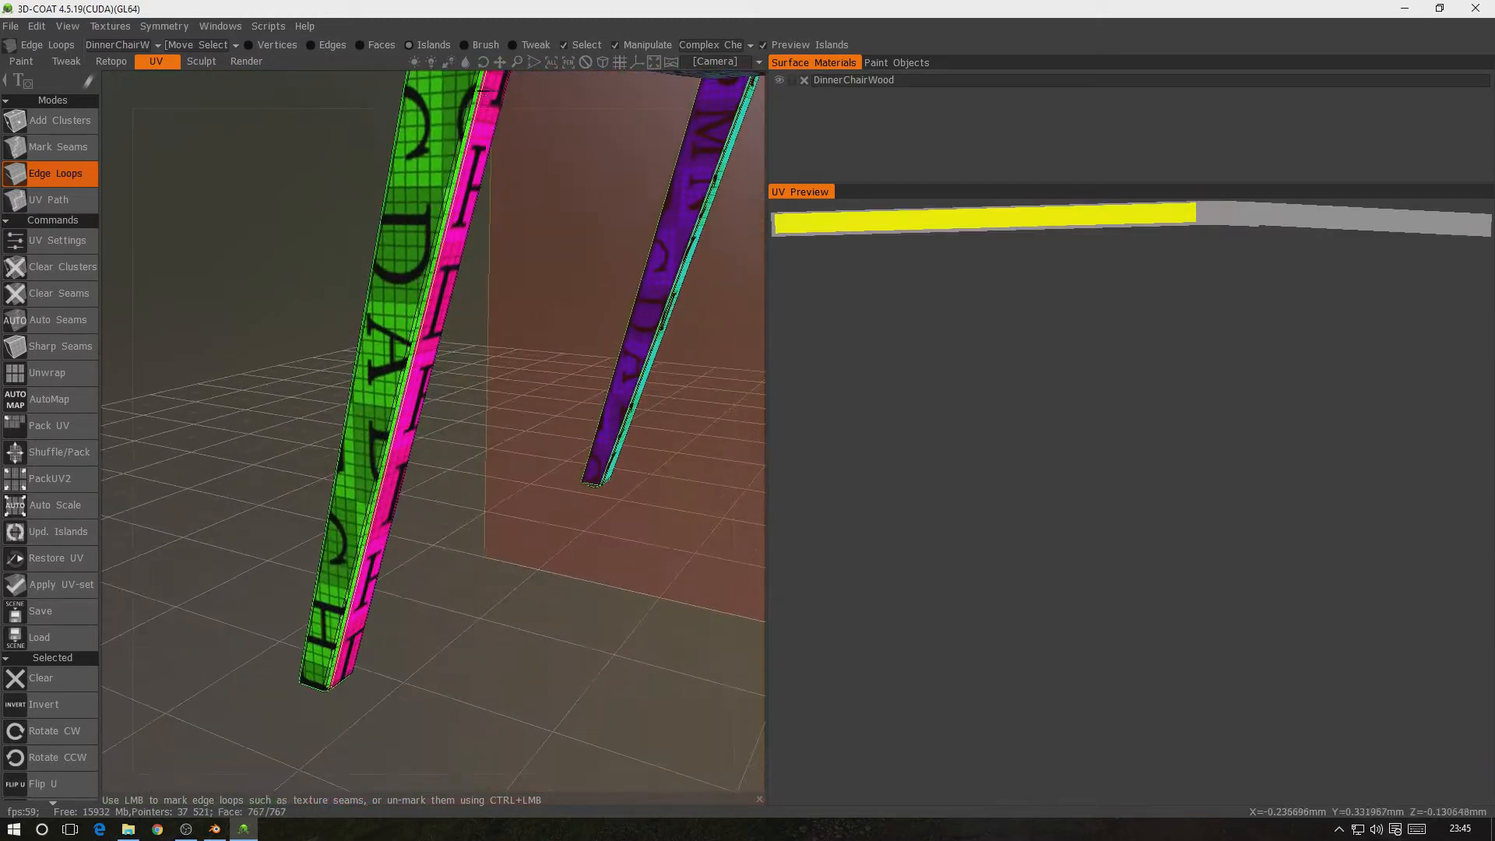
pyautogui.keyDown('alt'); pyautogui.moveTo(374, 362); pyautogui.dragTo(392, 265, button='middle'); pyautogui.keyUp('alt')
pyautogui.keyDown('alt'); pyautogui.moveTo(392, 265); pyautogui.dragTo(642, 275); pyautogui.keyUp('alt')
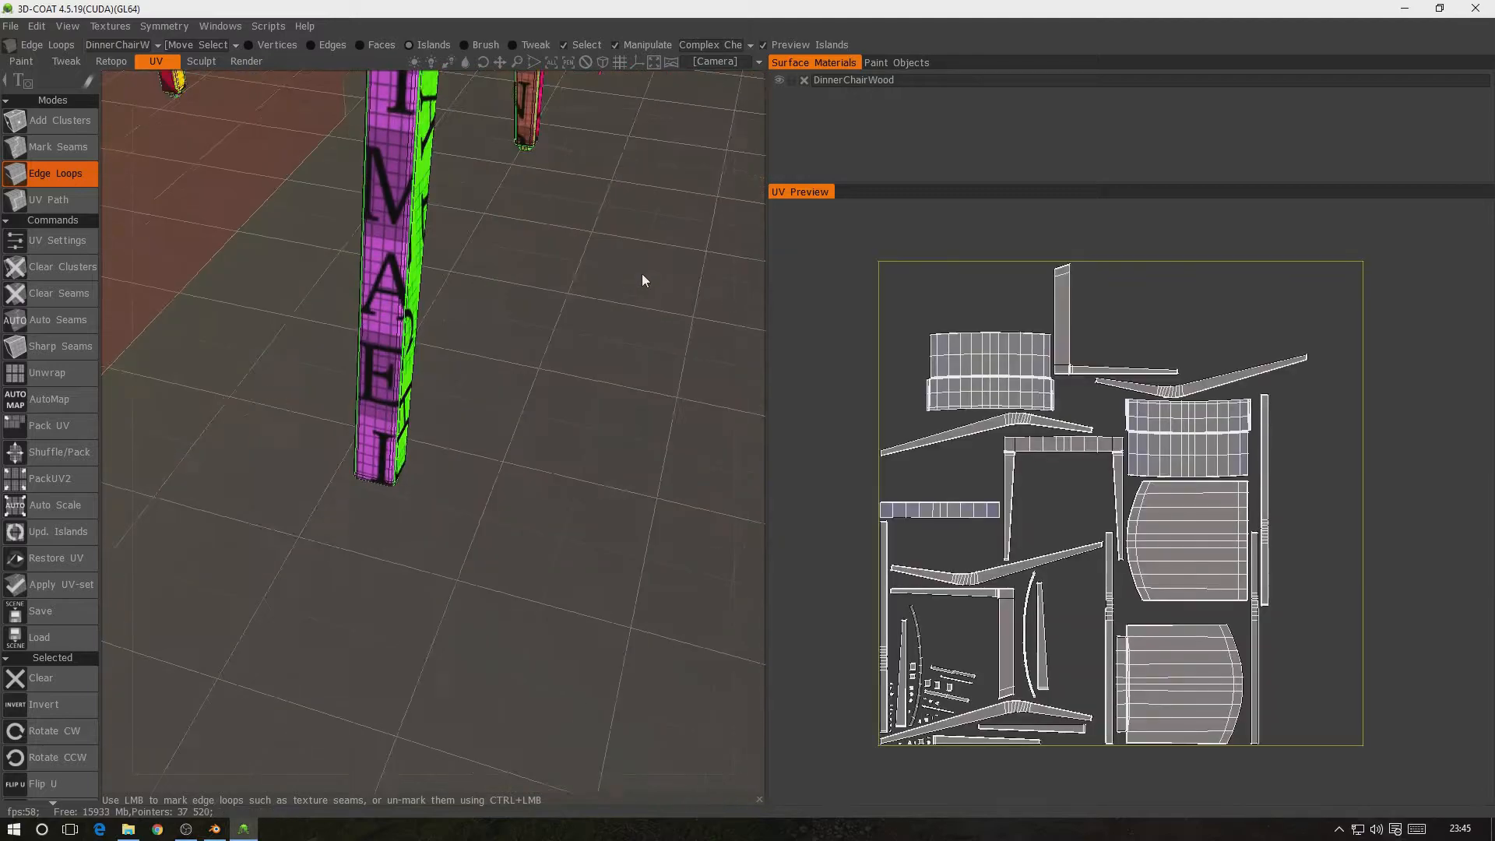
pyautogui.keyDown('alt'); pyautogui.moveTo(467, 117); pyautogui.dragTo(502, 420, button='middle'); pyautogui.keyUp('alt')
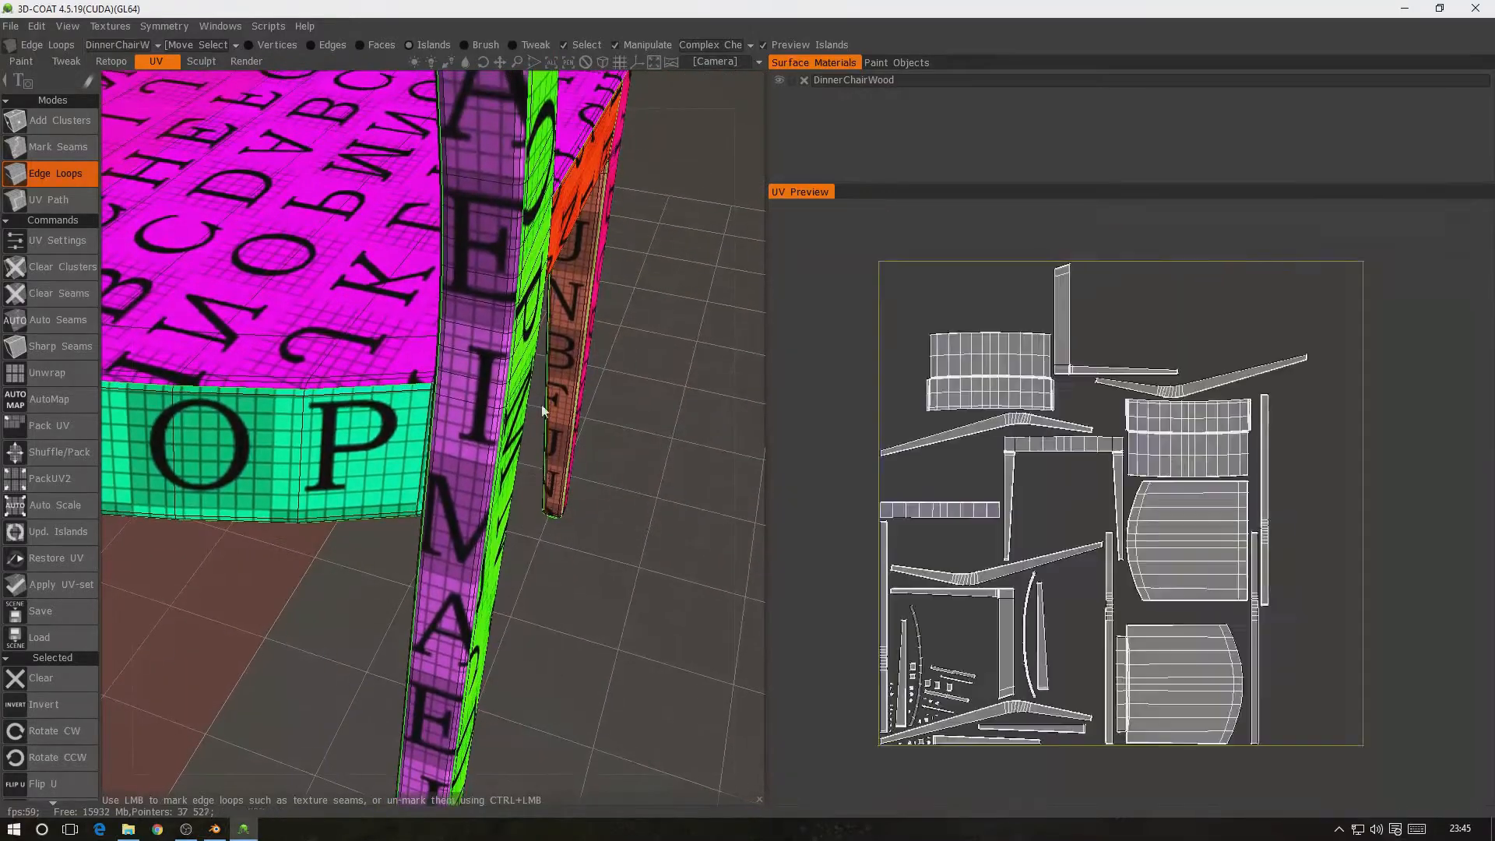
pyautogui.scroll(1, 523, 354)
pyautogui.scroll(2, 524, 354)
pyautogui.keyDown('alt'); pyautogui.moveTo(524, 354); pyautogui.dragTo(637, 310); pyautogui.keyUp('alt')
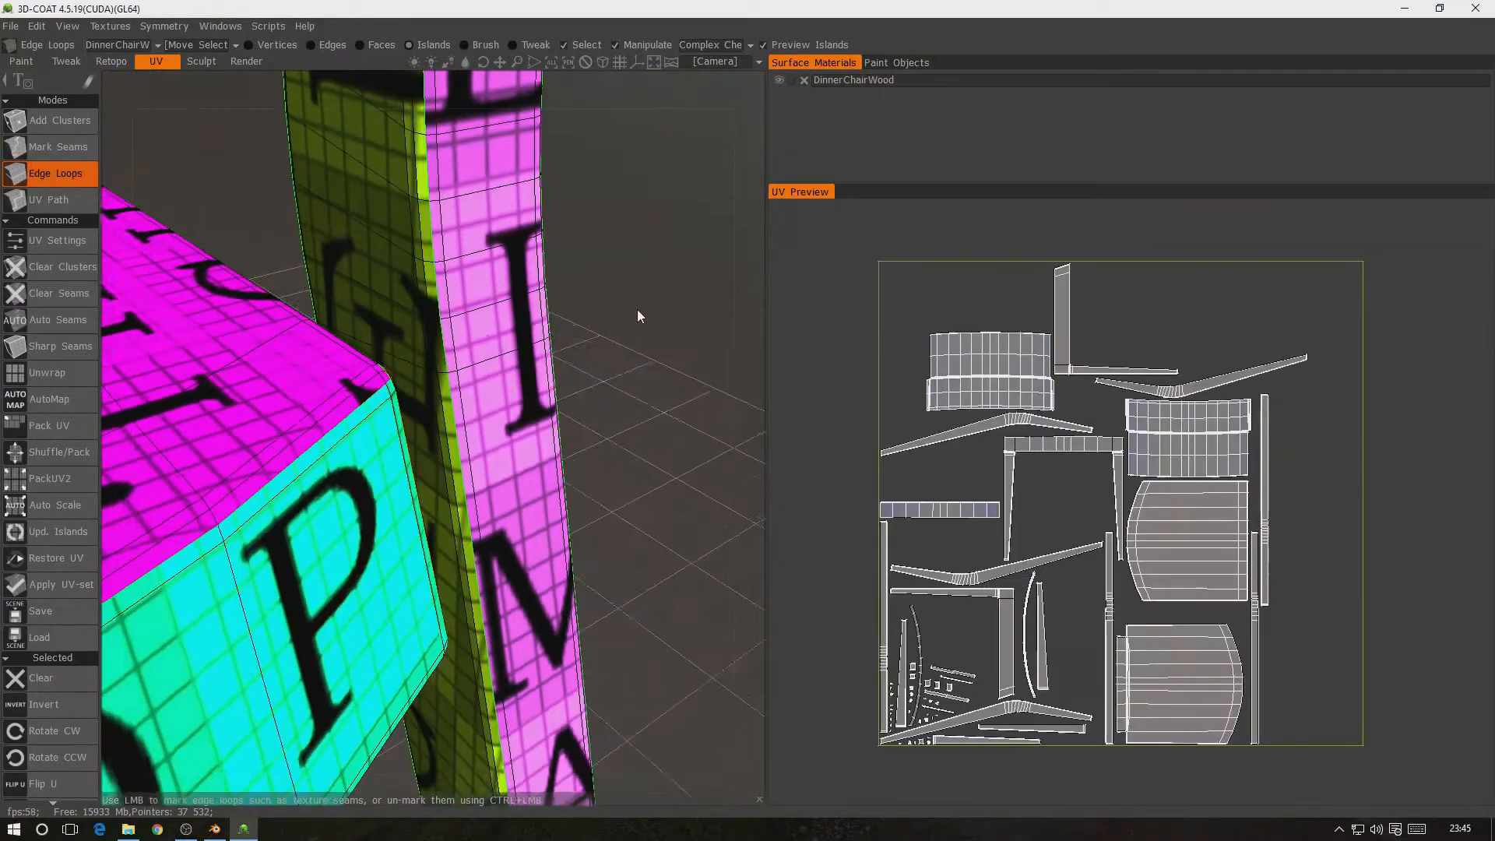
pyautogui.keyDown('alt'); pyautogui.moveTo(537, 184); pyautogui.dragTo(555, 514, button='middle'); pyautogui.keyUp('alt')
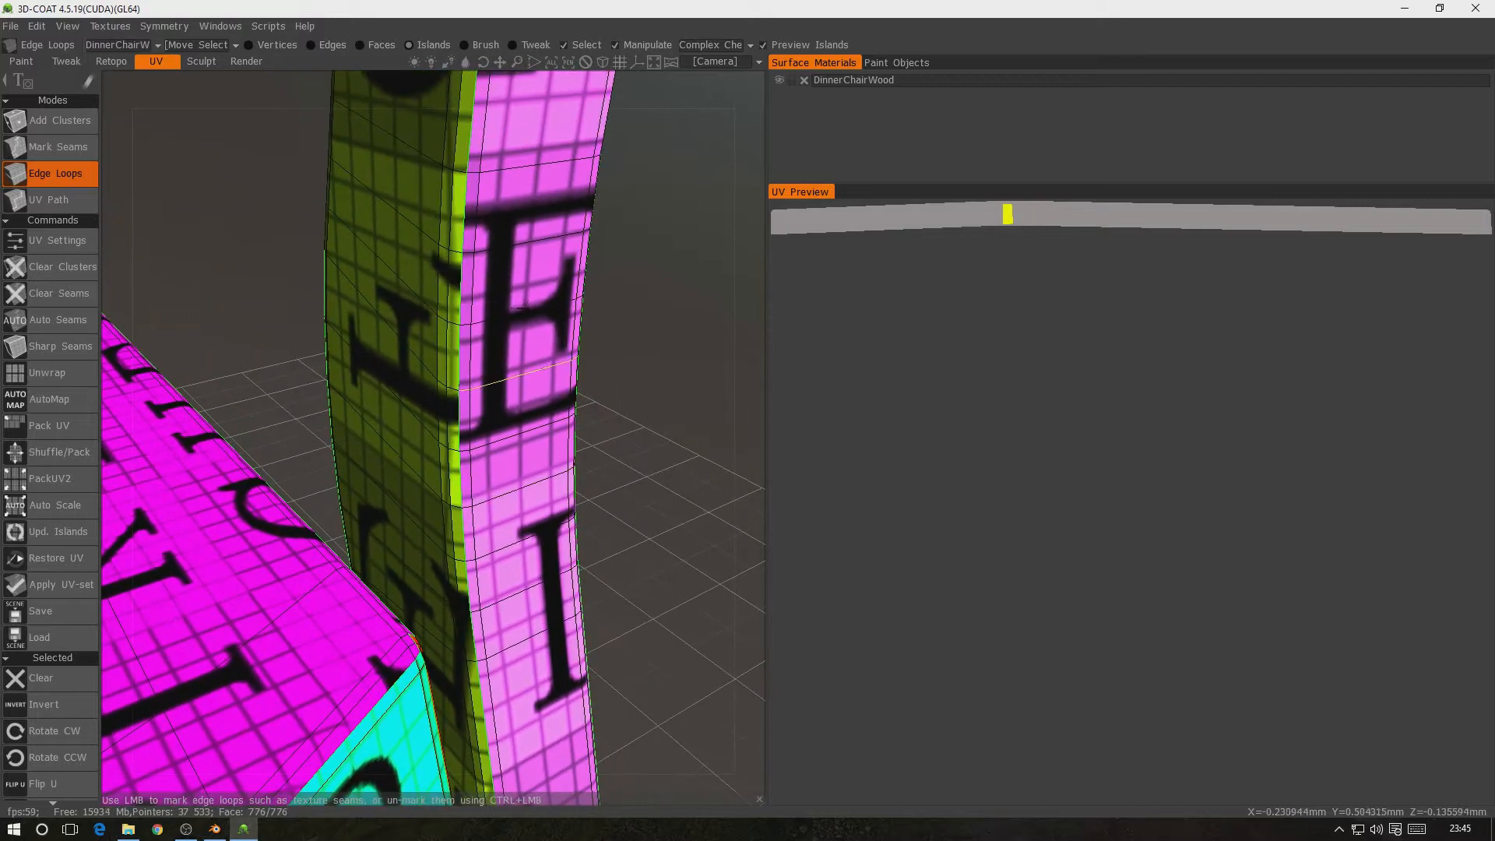
pyautogui.keyDown('alt'); pyautogui.moveTo(520, 257); pyautogui.dragTo(500, 511, button='middle'); pyautogui.keyUp('alt')
pyautogui.keyDown('alt'); pyautogui.moveTo(508, 336); pyautogui.dragTo(465, 604, button='middle'); pyautogui.keyUp('alt')
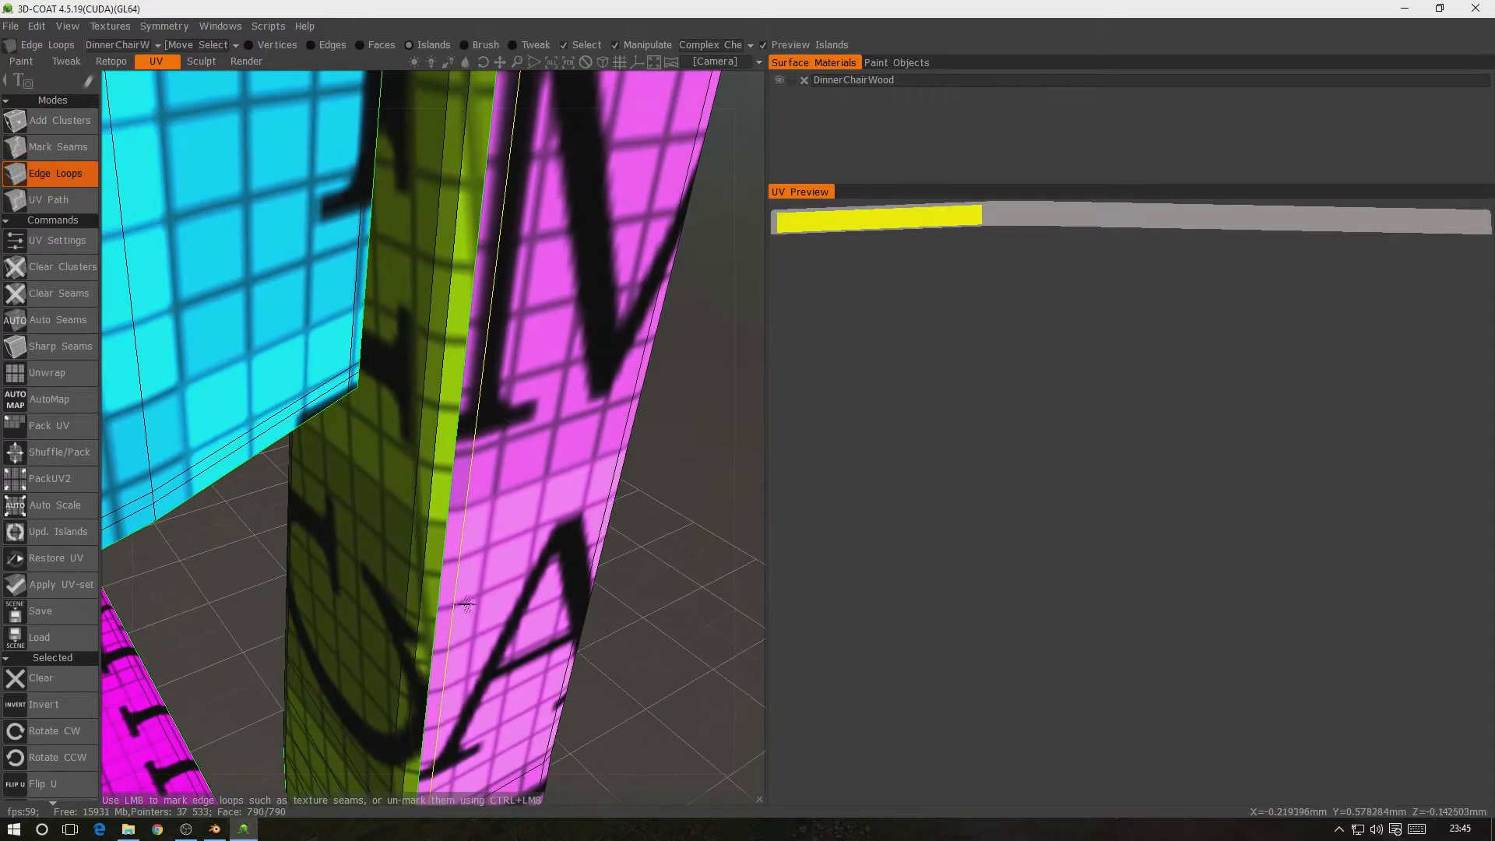
# Examine the top of the rear post, the backrest and the whole chair for remaining seam problems
pyautogui.scroll(-4, 500, 390)
pyautogui.keyDown('alt'); pyautogui.moveTo(492, 195); pyautogui.dragTo(512, 524, button='middle'); pyautogui.keyUp('alt')
pyautogui.scroll(-3, 511, 524)
pyautogui.keyDown('alt'); pyautogui.moveTo(512, 524); pyautogui.dragTo(192, 480); pyautogui.keyUp('alt')
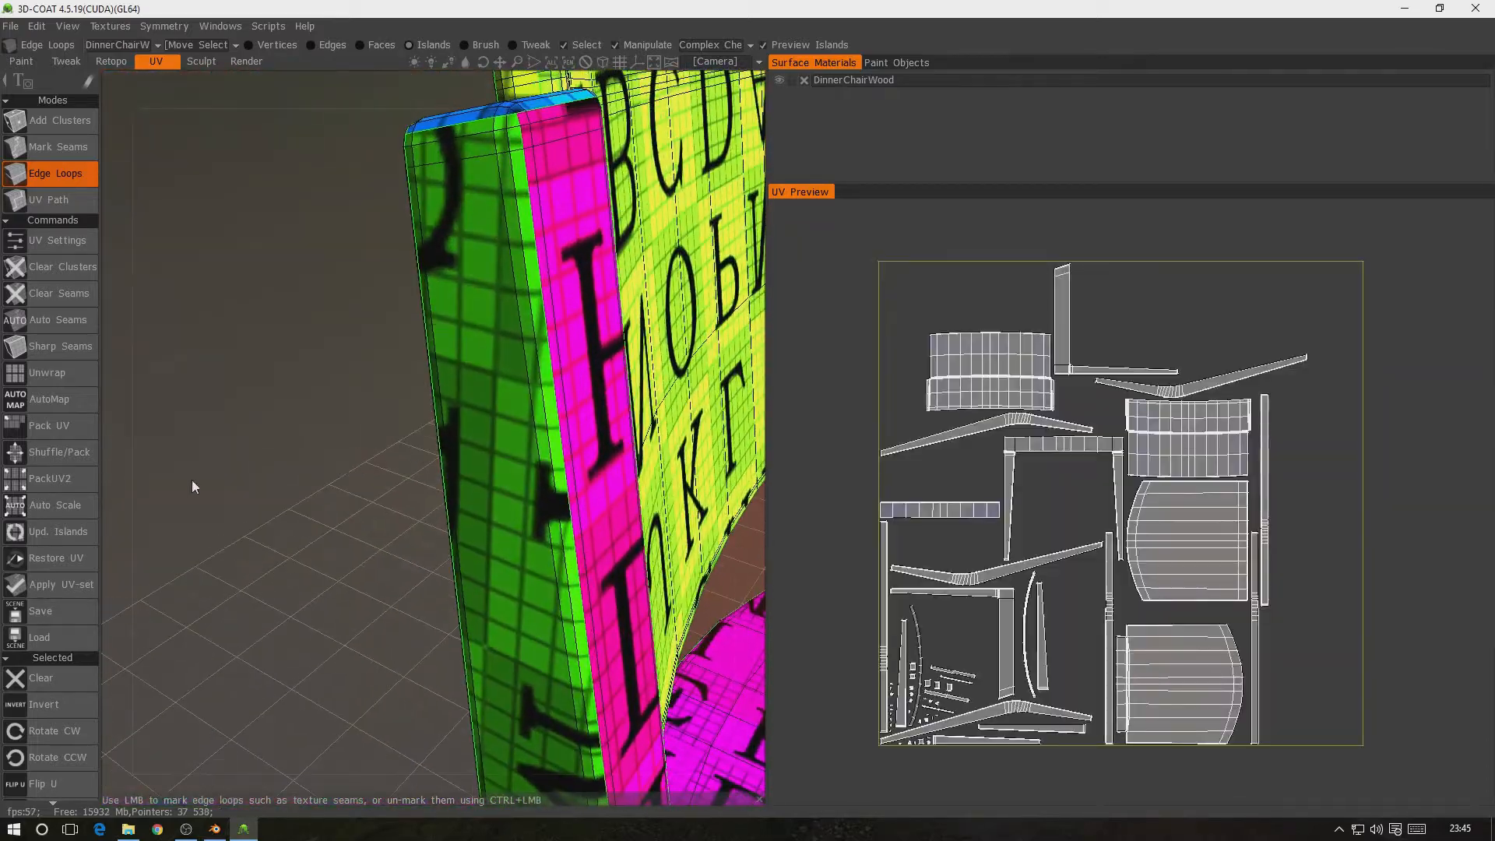
pyautogui.keyDown('alt'); pyautogui.moveTo(532, 398); pyautogui.dragTo(241, 398, button='middle'); pyautogui.keyUp('alt')
pyautogui.scroll(-6, 250, 236)
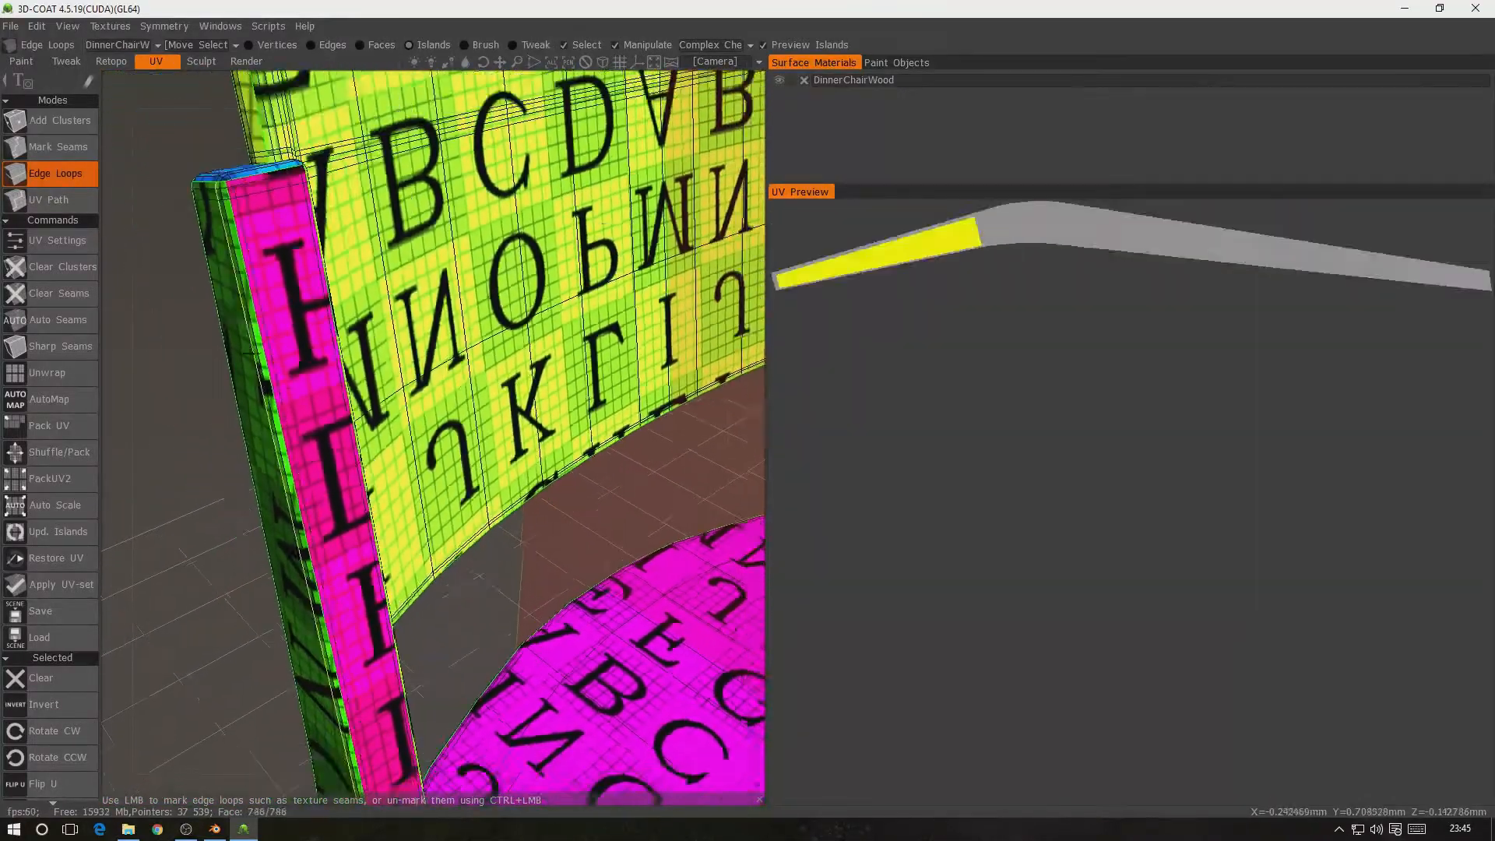
pyautogui.scroll(1, 250, 235)
pyautogui.keyDown('alt'); pyautogui.moveTo(532, 398); pyautogui.dragTo(387, 302, button='middle'); pyautogui.keyUp('alt')
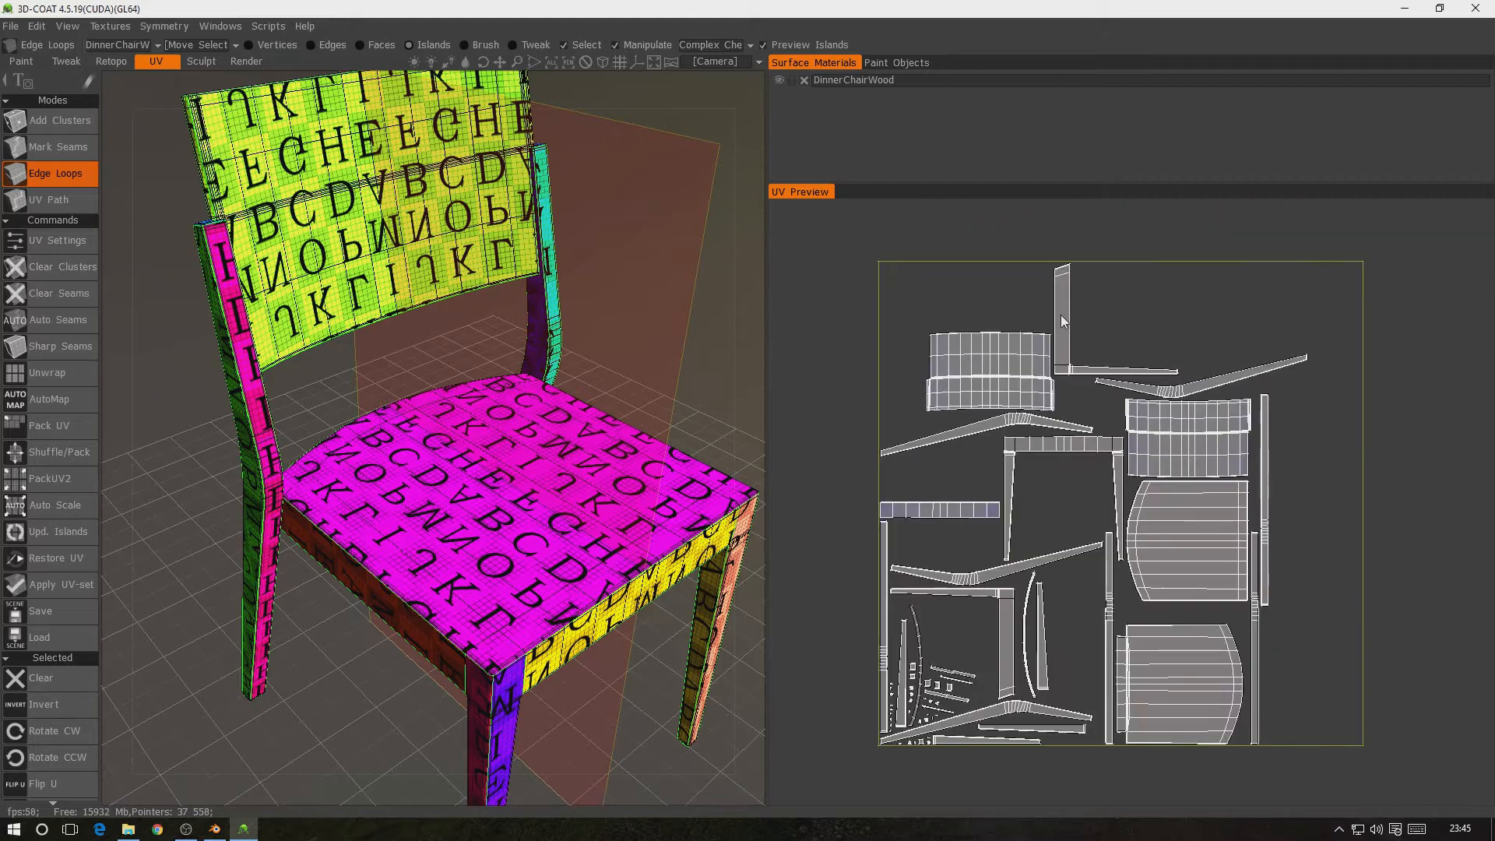
# Unwrap and repack the chair's UV islands with the new seams, and select the seat underside's island
pyautogui.click(1060, 315)
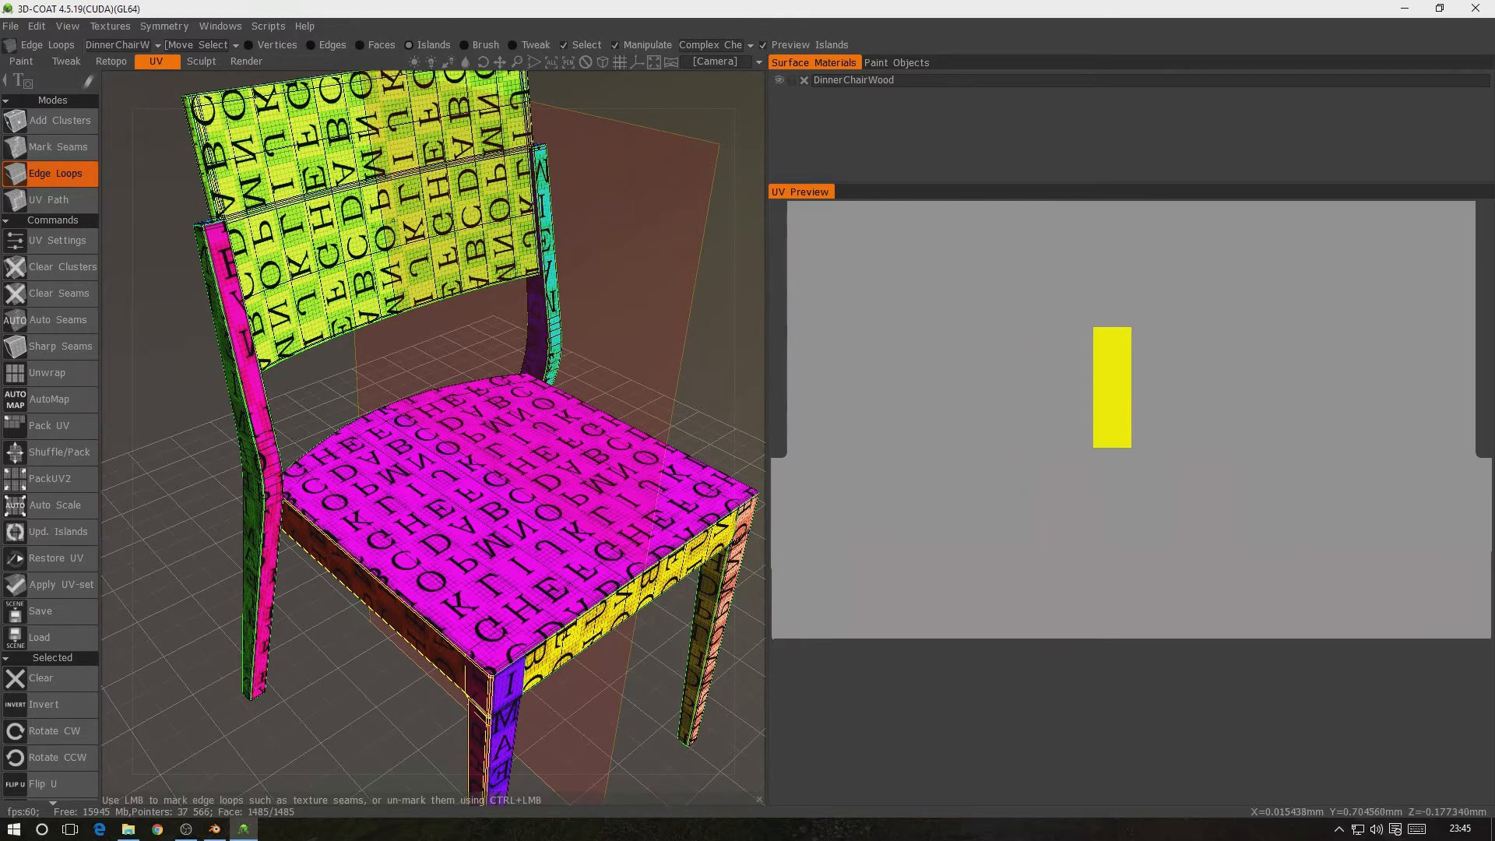
pyautogui.click(990, 341)
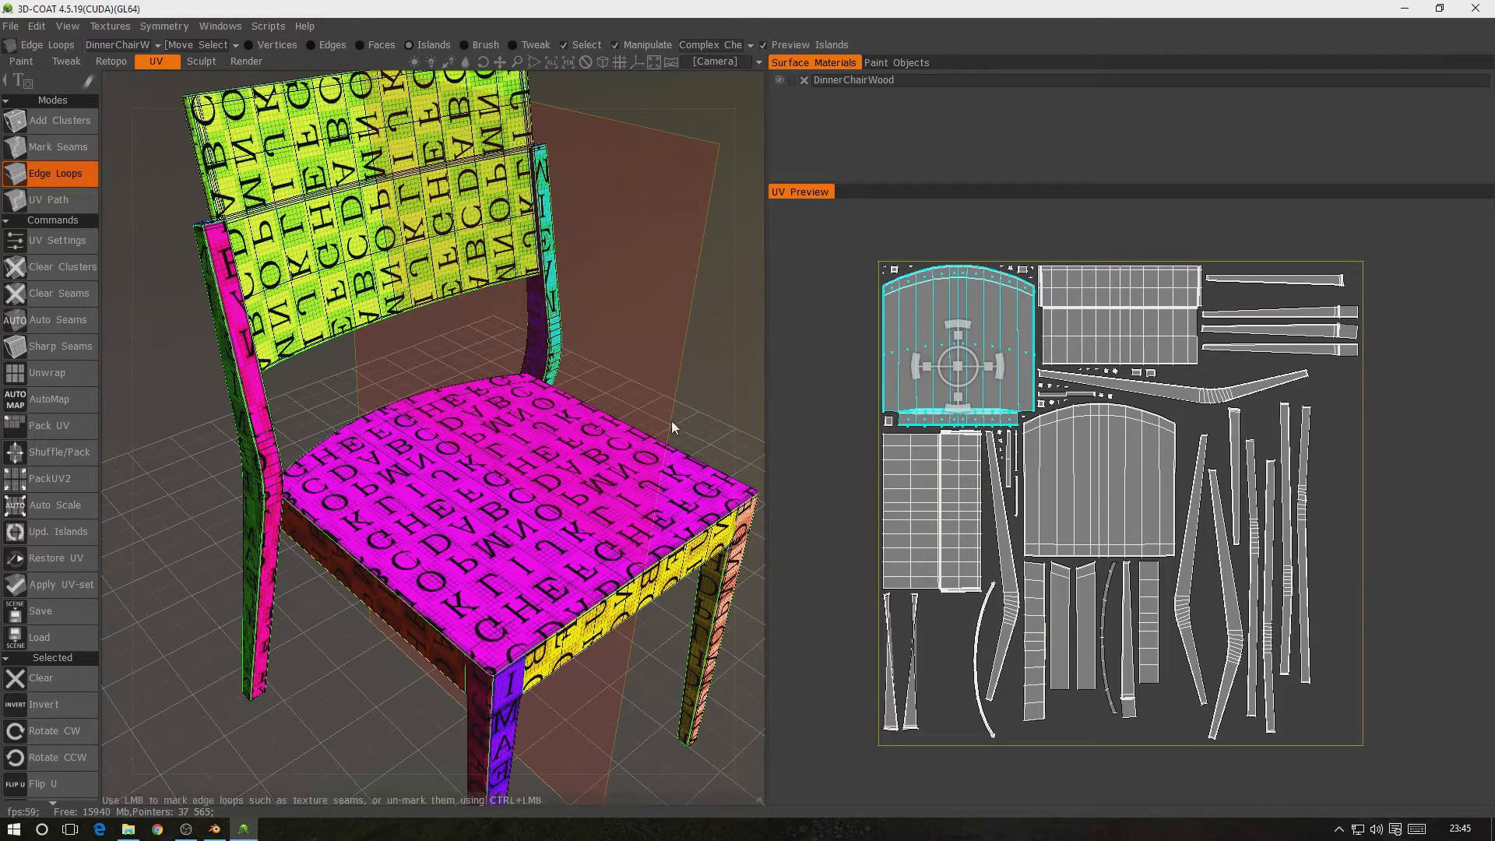
# Select the seat top's UV island and flip it in U, in V, and in U again
pyautogui.keyDown('alt'); pyautogui.moveTo(484, 516); pyautogui.dragTo(510, 320); pyautogui.keyUp('alt')
pyautogui.click(1110, 465)
pyautogui.keyDown('alt'); pyautogui.moveTo(510, 321); pyautogui.dragTo(515, 409, button='right'); pyautogui.keyUp('alt')
pyautogui.keyDown('alt'); pyautogui.moveTo(516, 409); pyautogui.dragTo(430, 454); pyautogui.keyUp('alt')
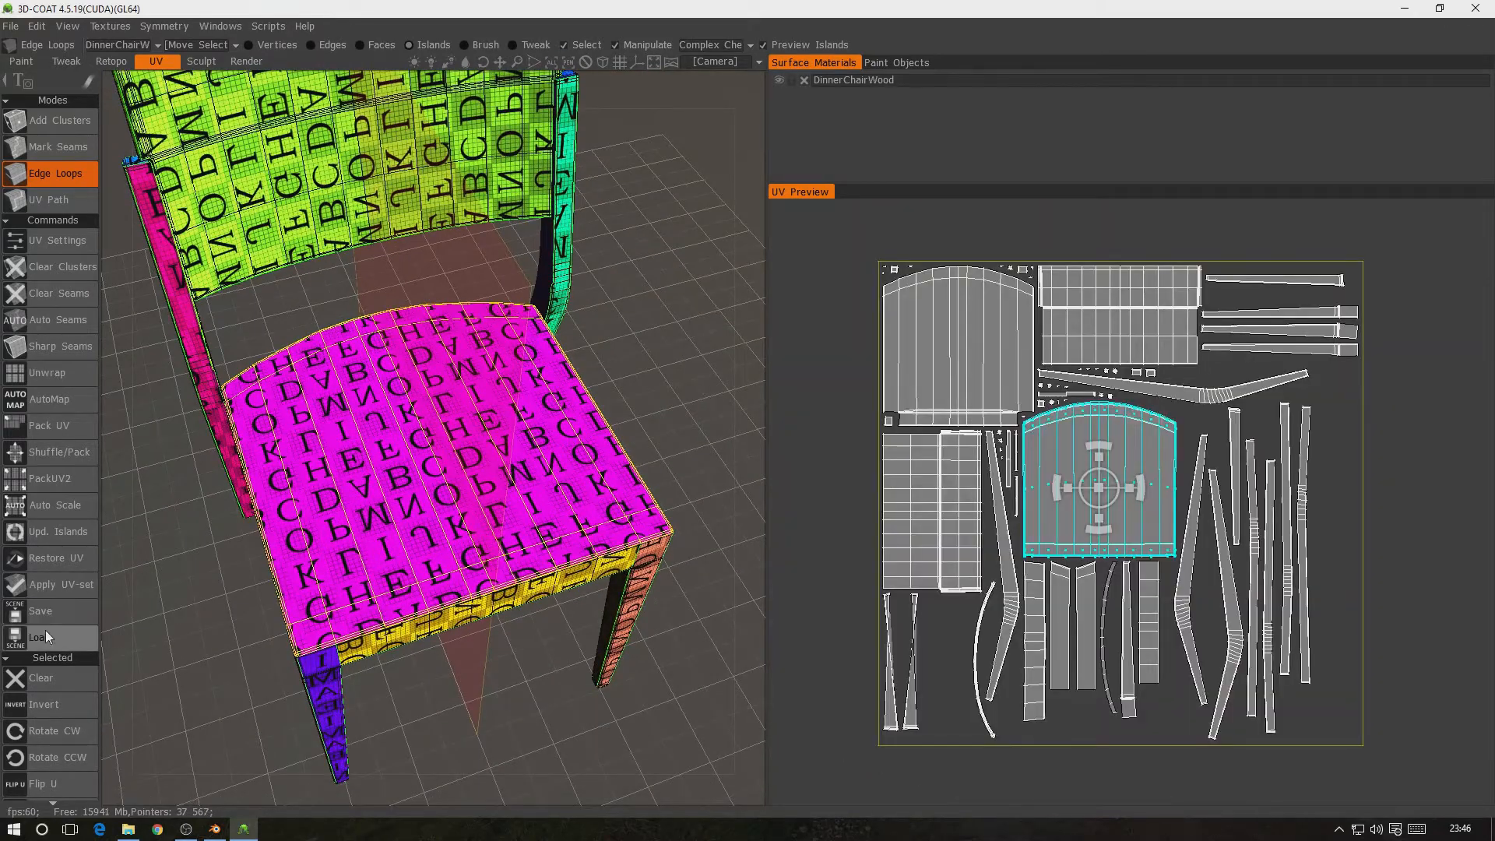
pyautogui.scroll(-5, 55, 657)
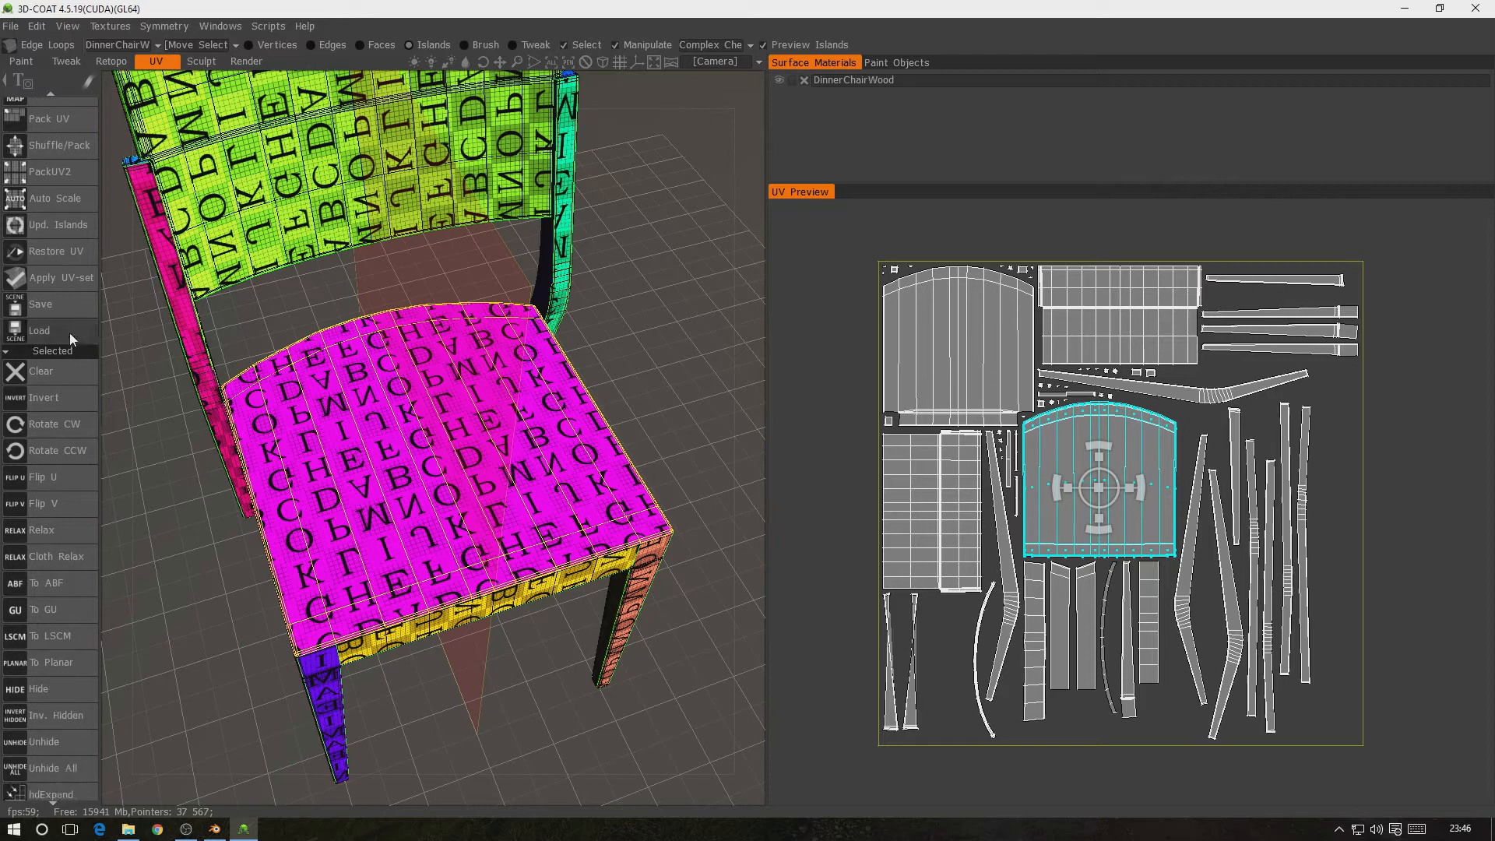
pyautogui.click(36, 460)
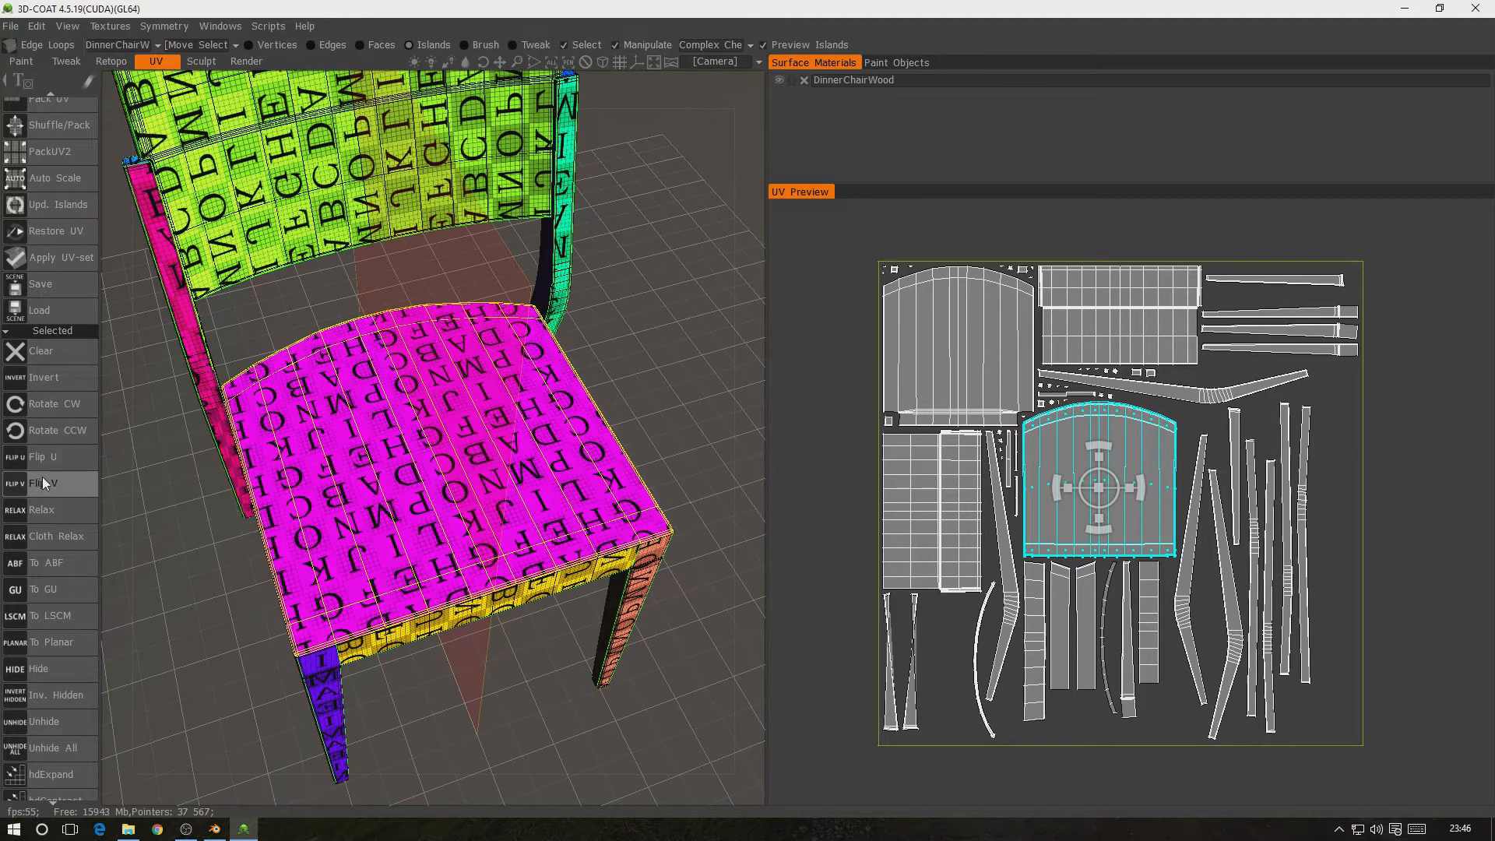
pyautogui.click(39, 489)
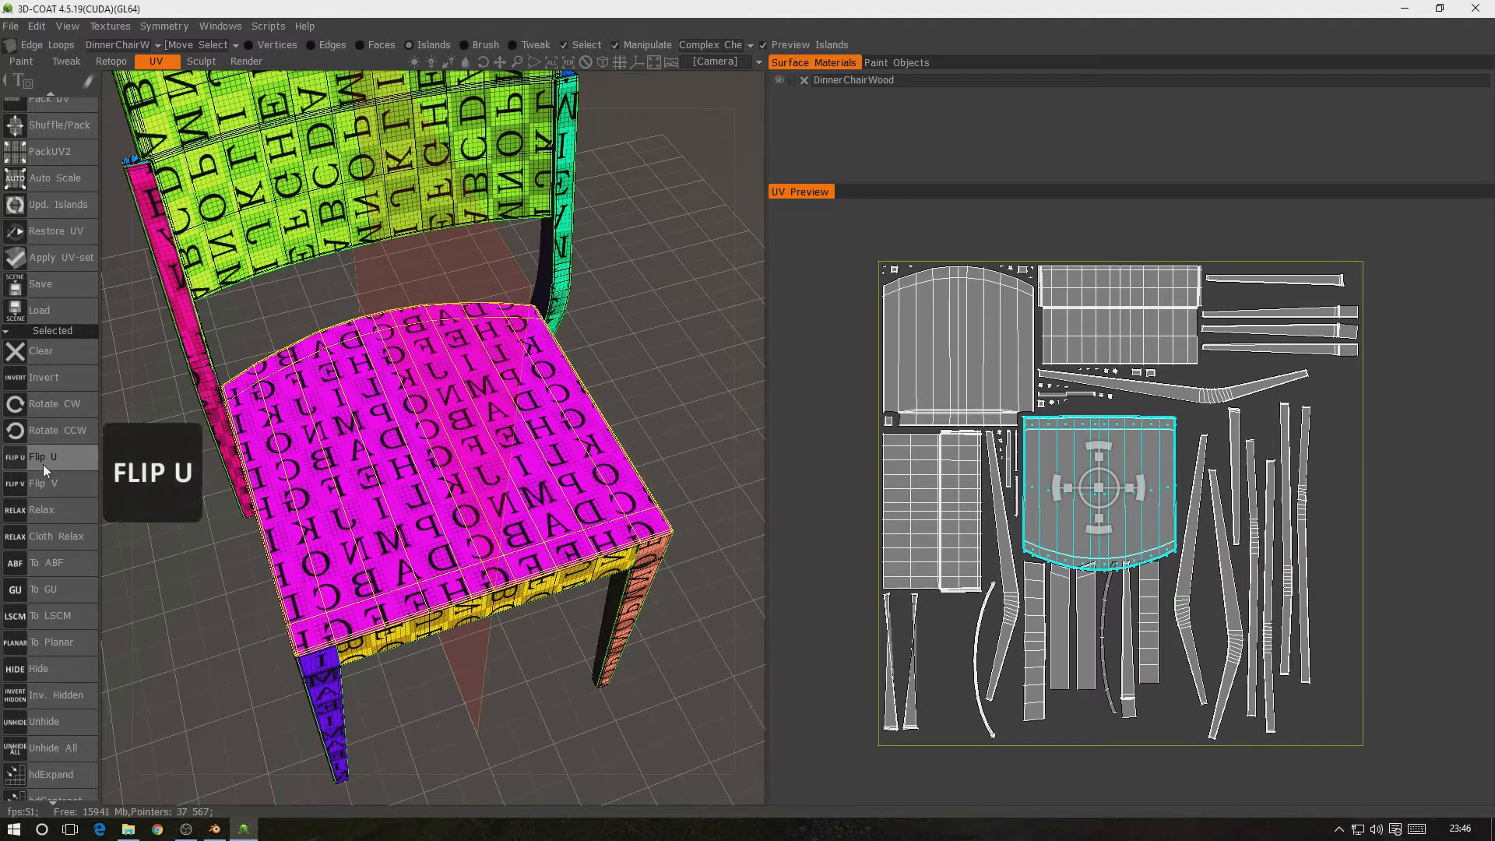
pyautogui.click(43, 464)
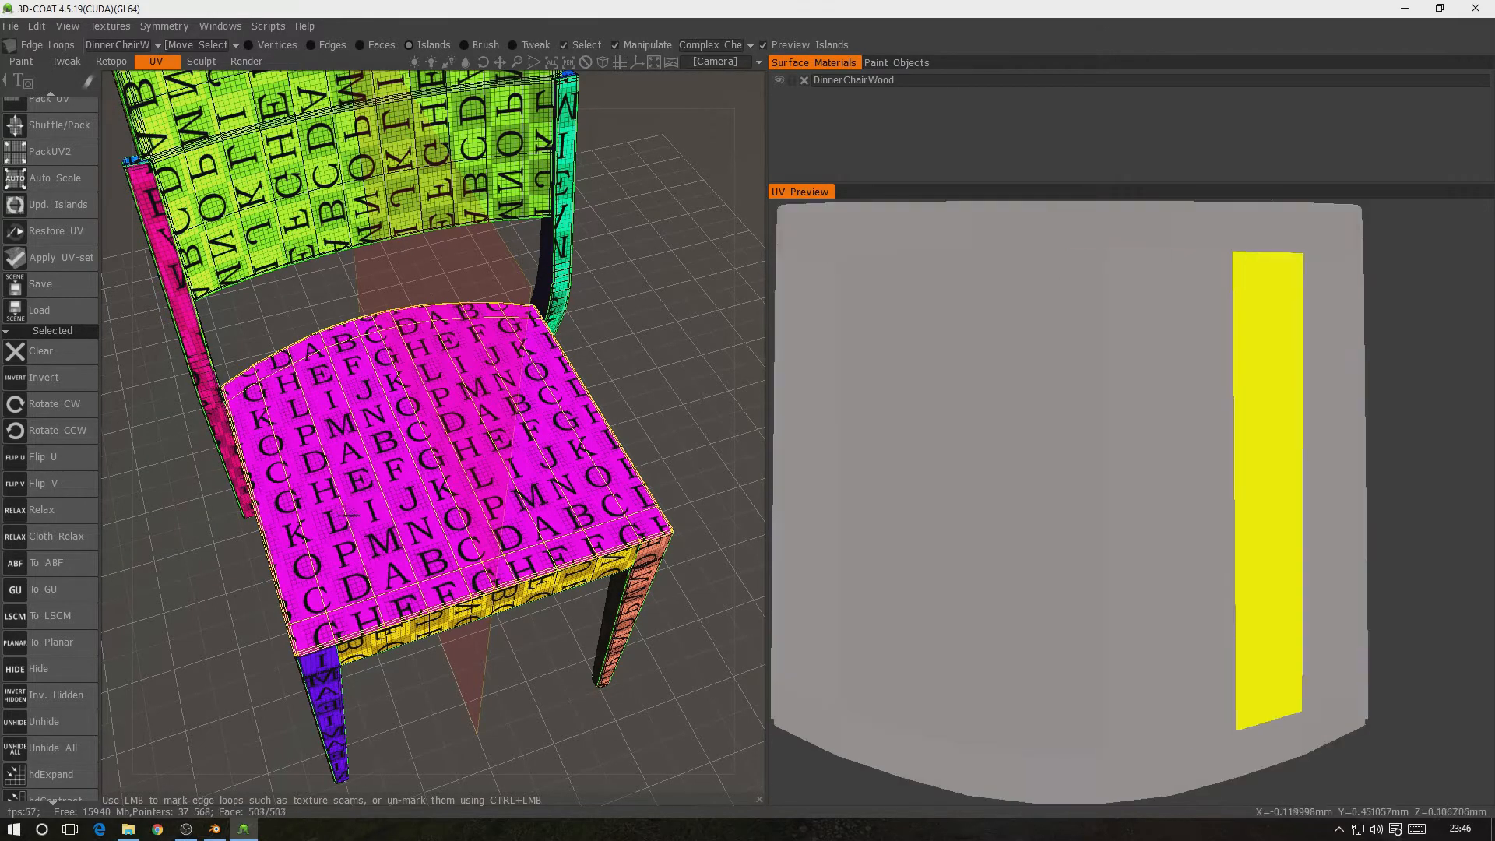
# Check the checker's letter orientation on the chair's seat, rails, legs and backrest
pyautogui.keyDown('alt'); pyautogui.moveTo(327, 521); pyautogui.dragTo(426, 439); pyautogui.keyUp('alt')
pyautogui.keyDown('alt'); pyautogui.moveTo(394, 510); pyautogui.dragTo(439, 352, button='middle'); pyautogui.keyUp('alt')
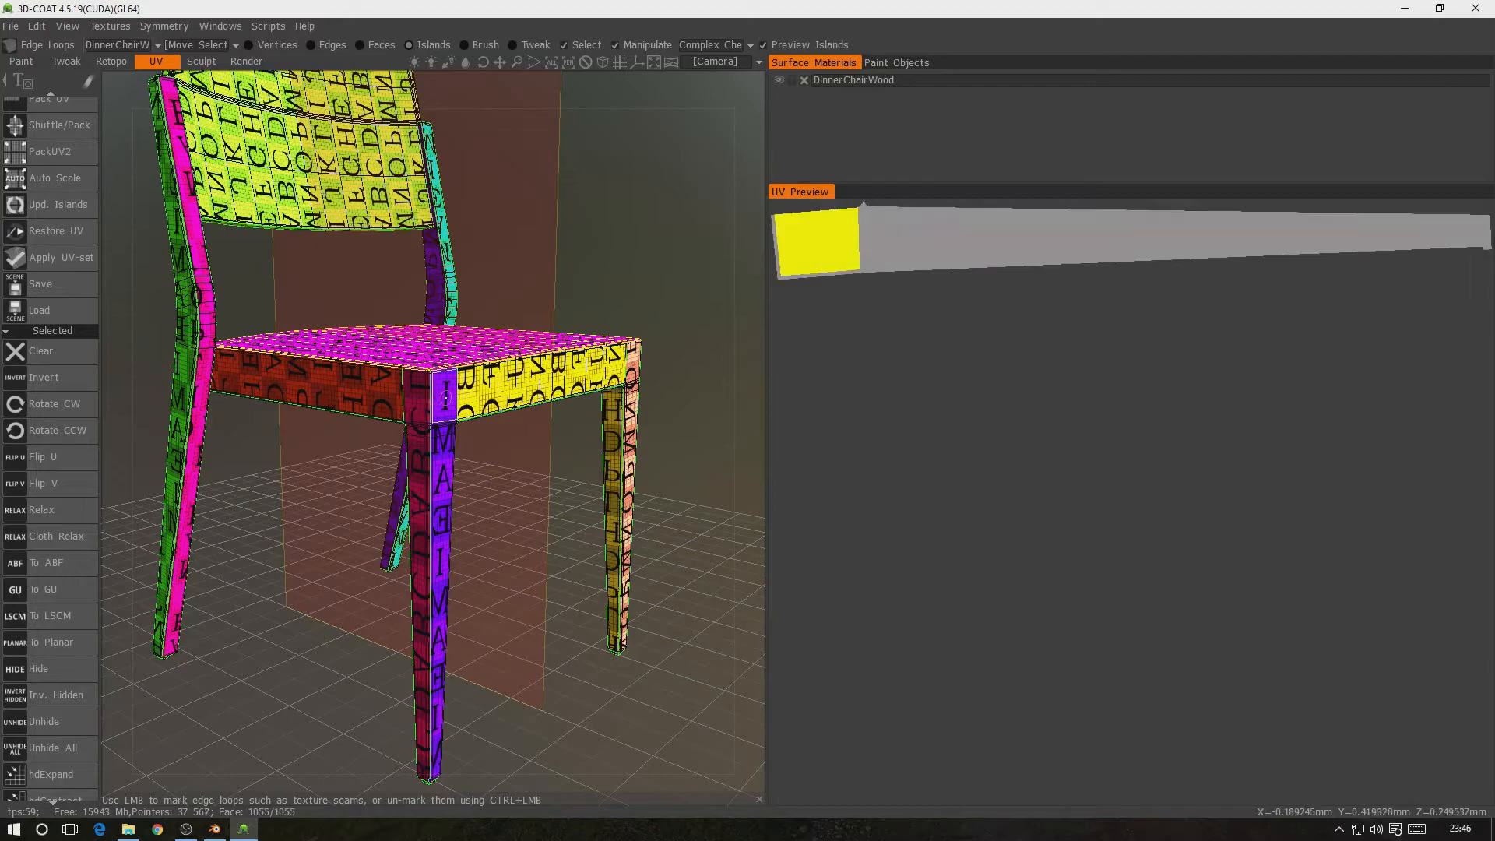
pyautogui.keyDown('alt'); pyautogui.moveTo(548, 314); pyautogui.dragTo(463, 366); pyautogui.keyUp('alt')
pyautogui.scroll(-5, 358, 274)
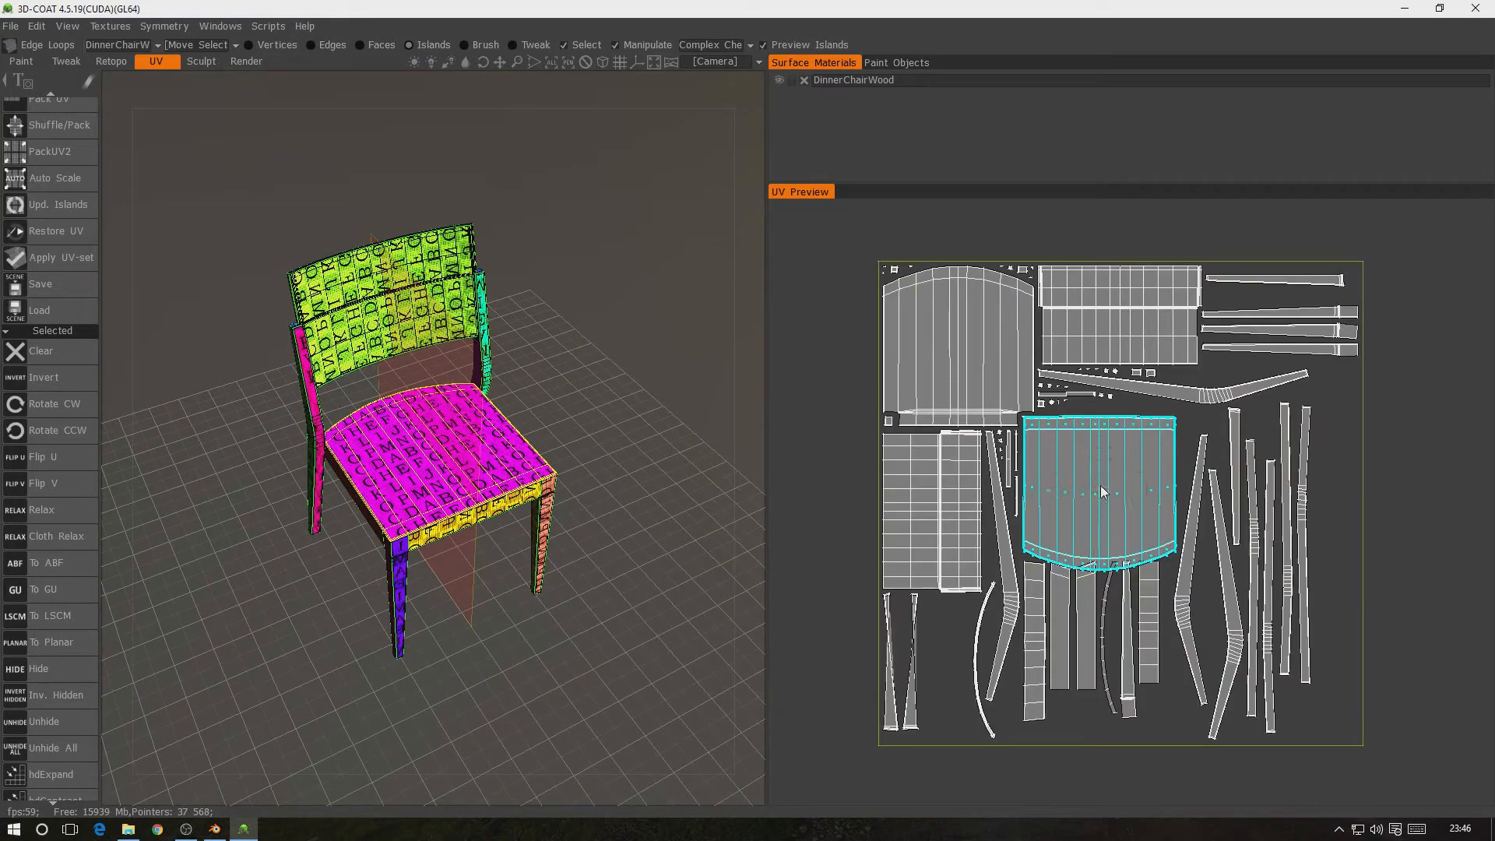
# Undo the accidental scaling of the seat top's UV island and move the island outside the UV square, on its left side
pyautogui.moveTo(1100, 485); pyautogui.dragTo(854, 369, button='right')
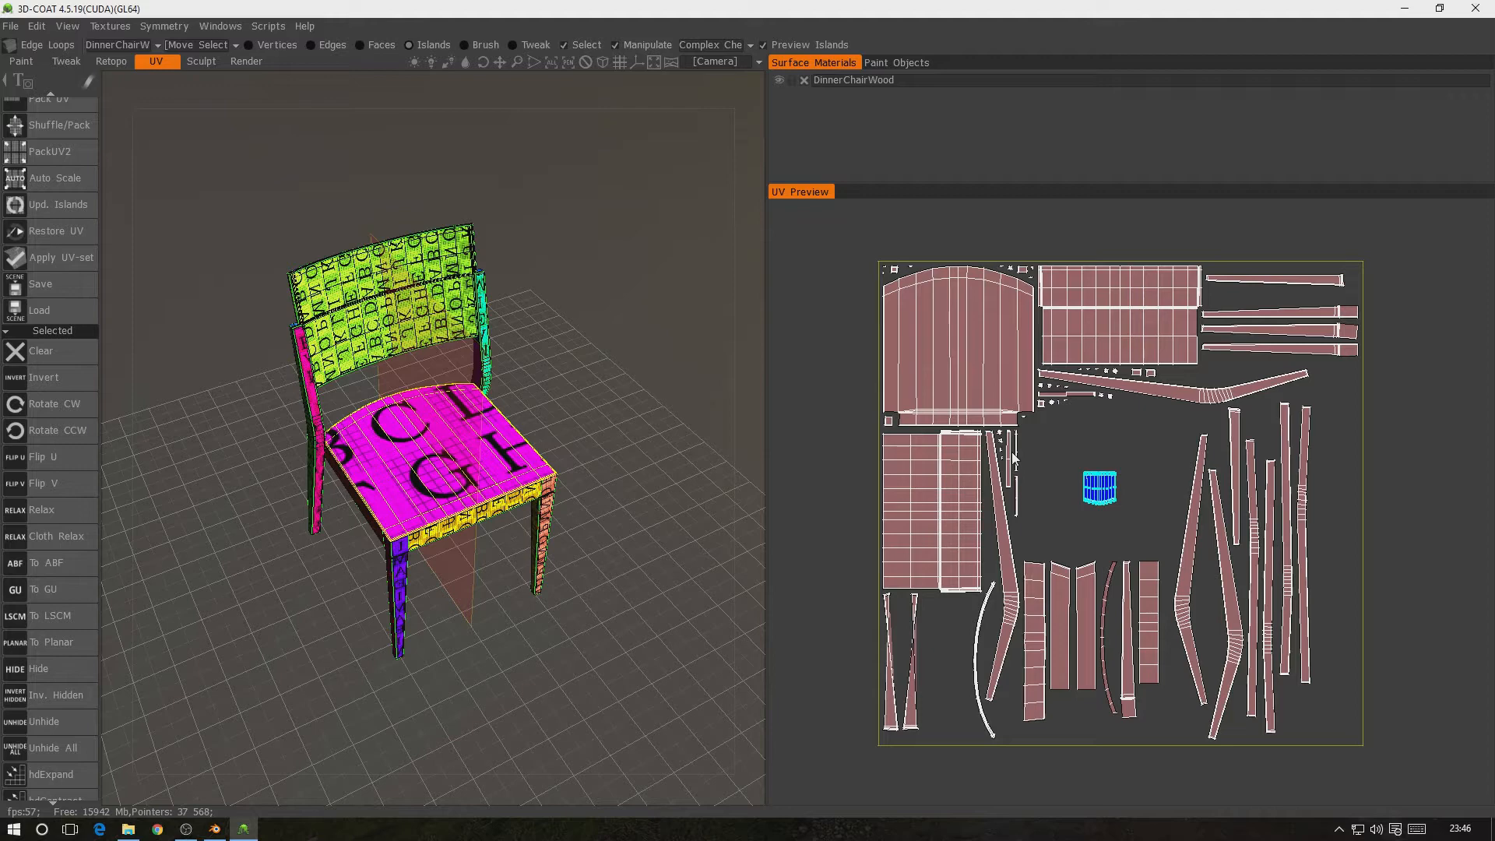
pyautogui.hotkey('ctrl', 'z')
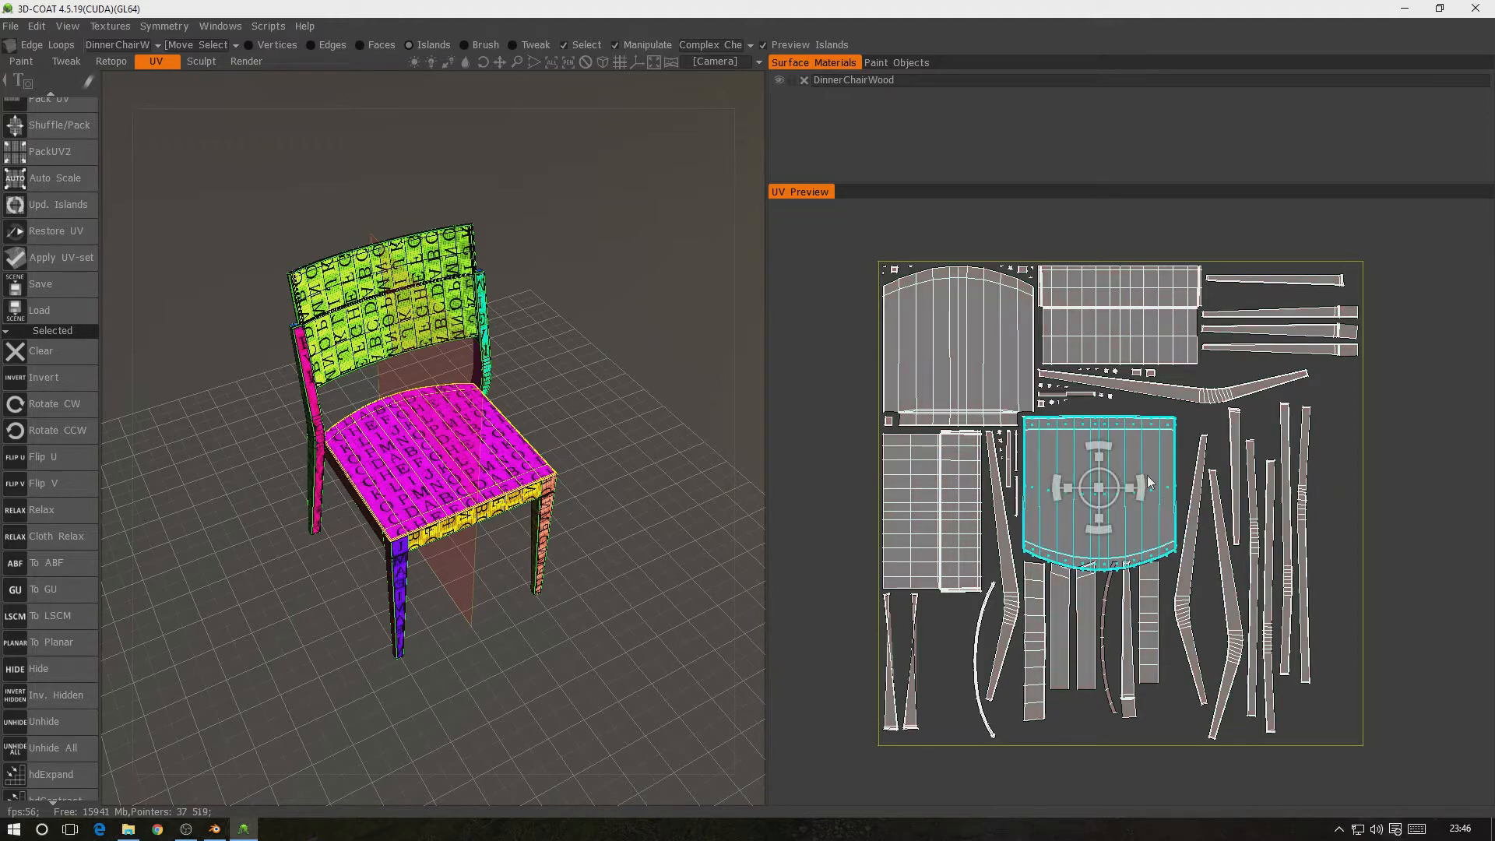
pyautogui.moveTo(1102, 465); pyautogui.dragTo(815, 336)
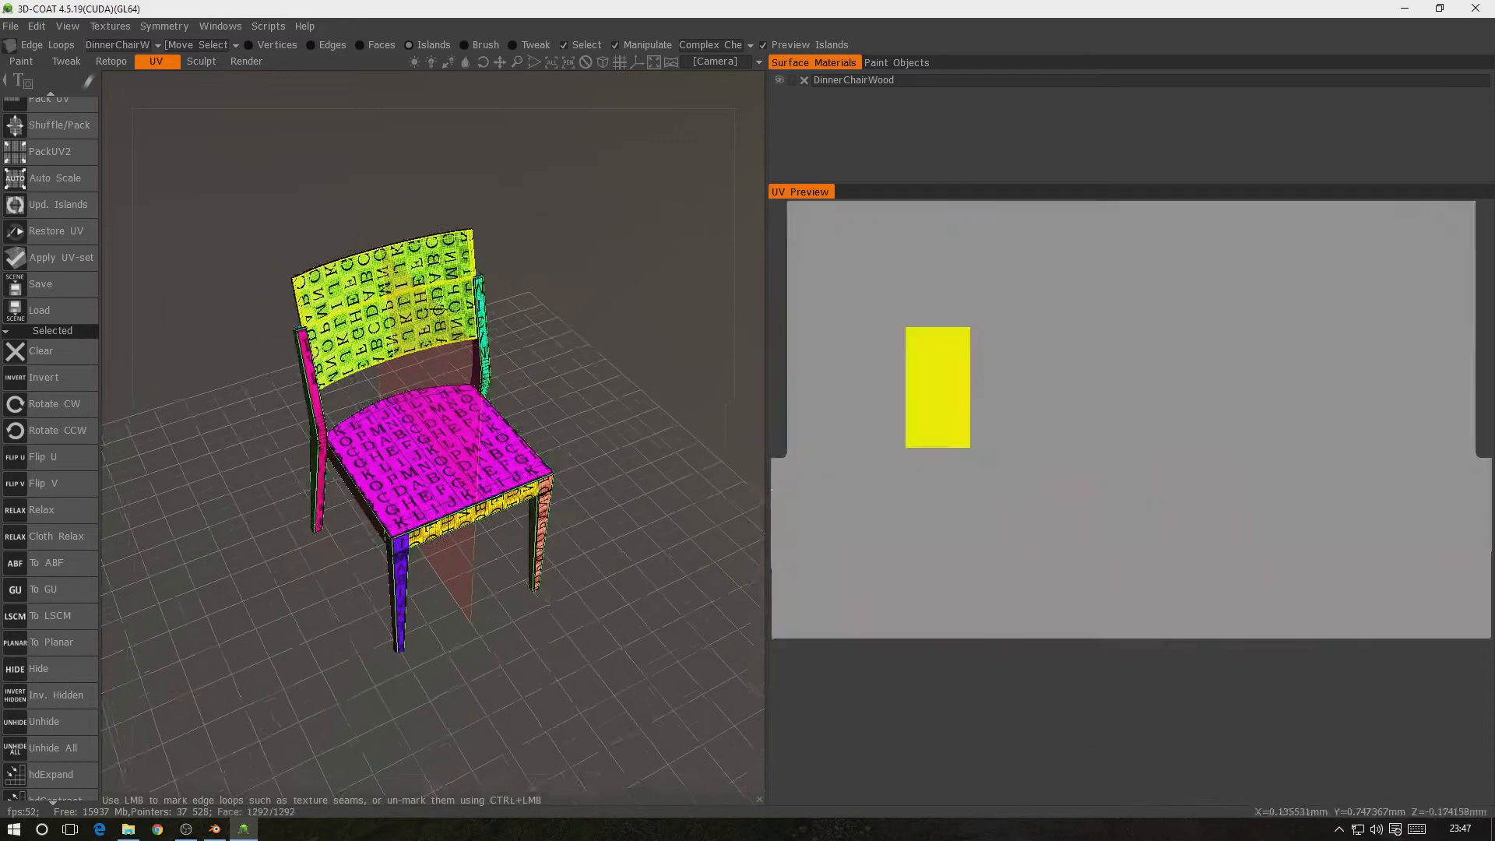
# Rotate the backrest front's UV island clockwise, flip it in U, and move it outside the UV square below the seat top's island
pyautogui.scroll(4, 444, 343)
pyautogui.moveTo(450, 335); pyautogui.dragTo(472, 456, button='middle')
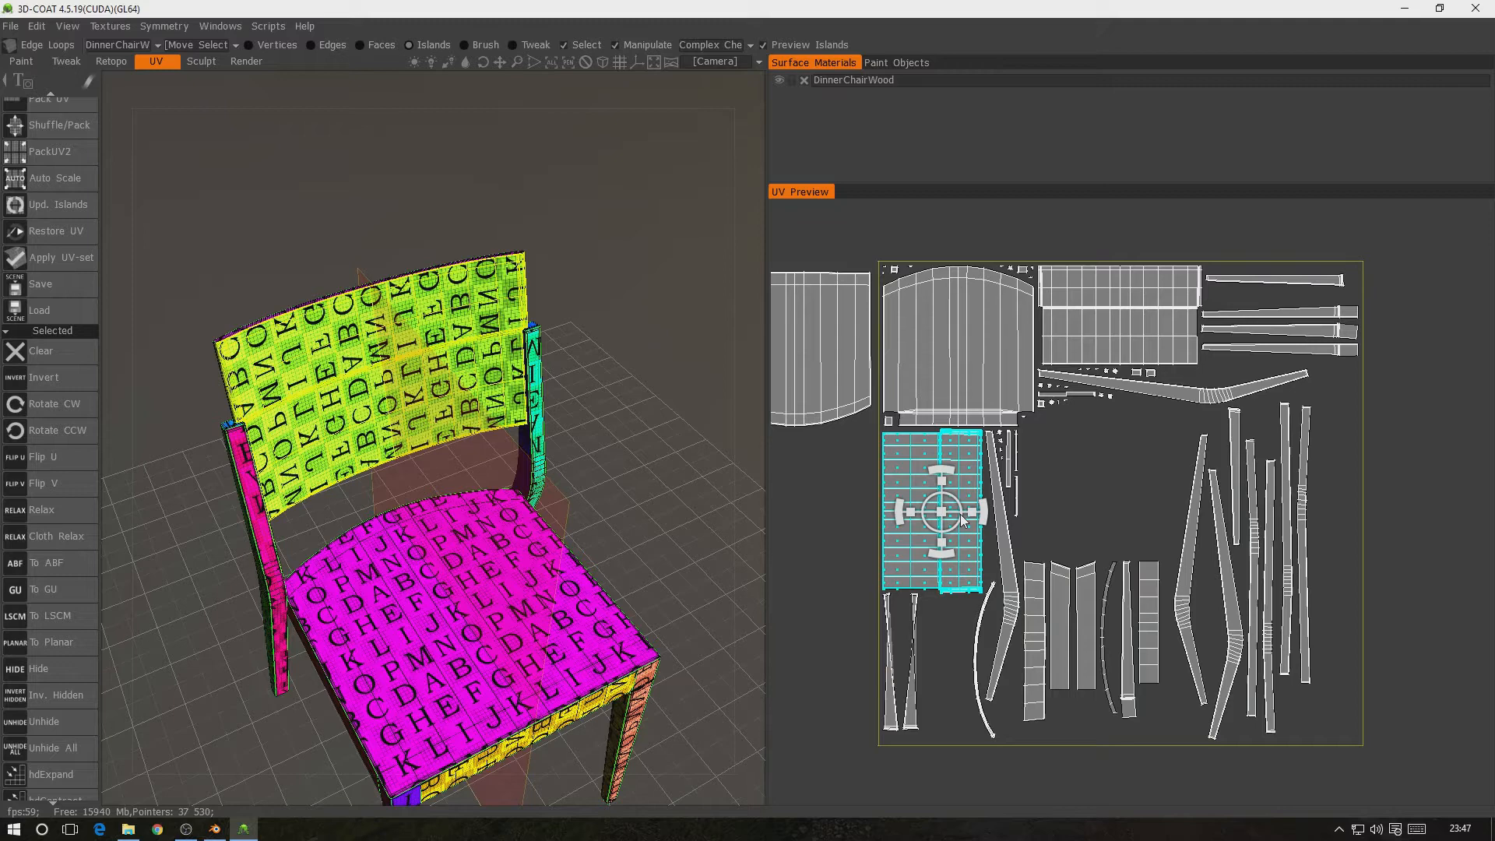
pyautogui.click(50, 405)
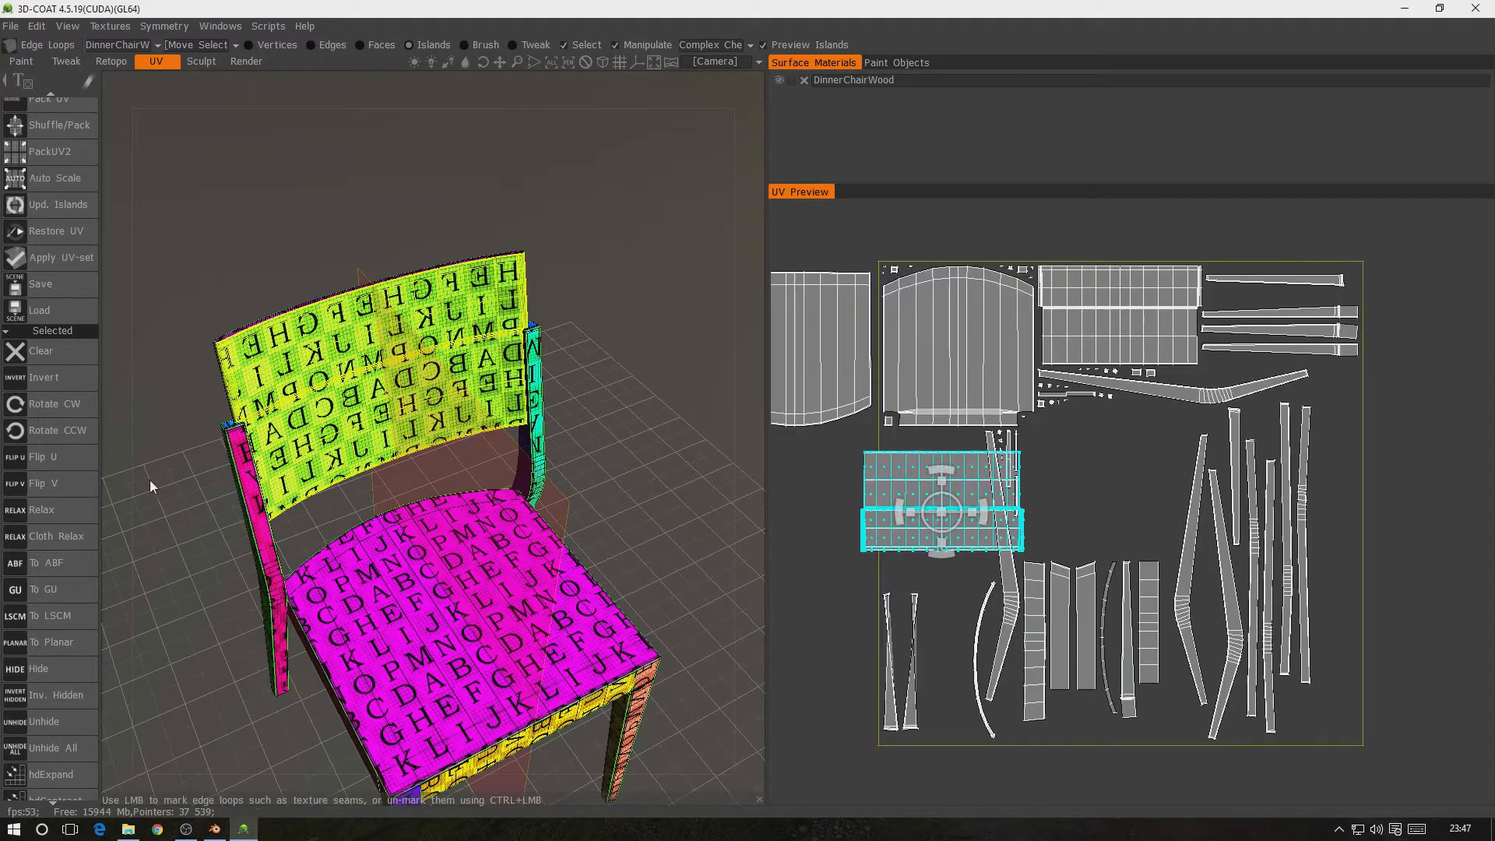
pyautogui.click(59, 461)
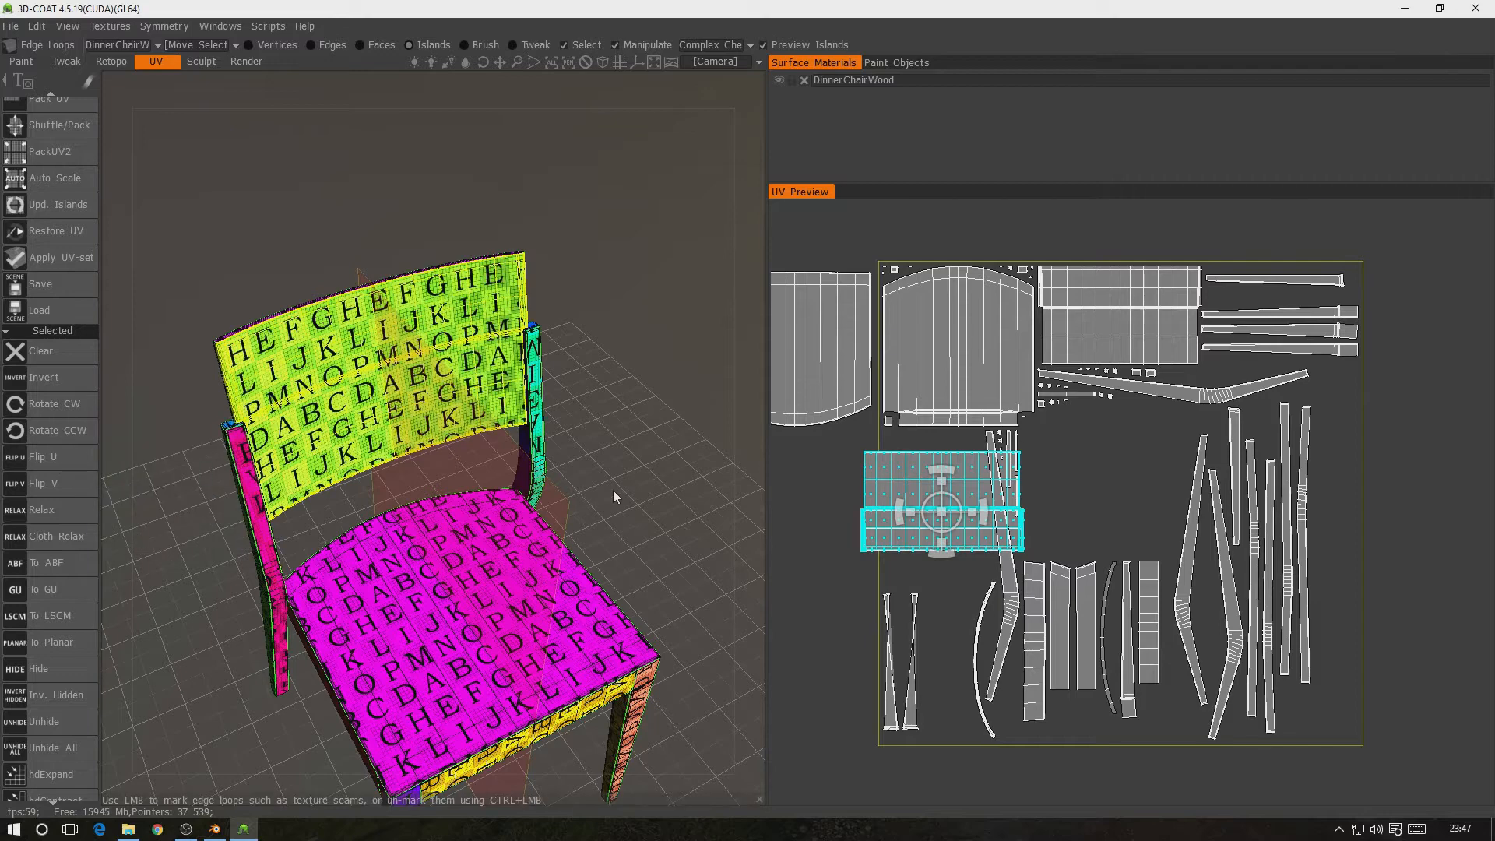
pyautogui.moveTo(876, 479); pyautogui.dragTo(1149, 506, button='middle')
pyautogui.moveTo(1231, 525); pyautogui.dragTo(1072, 519)
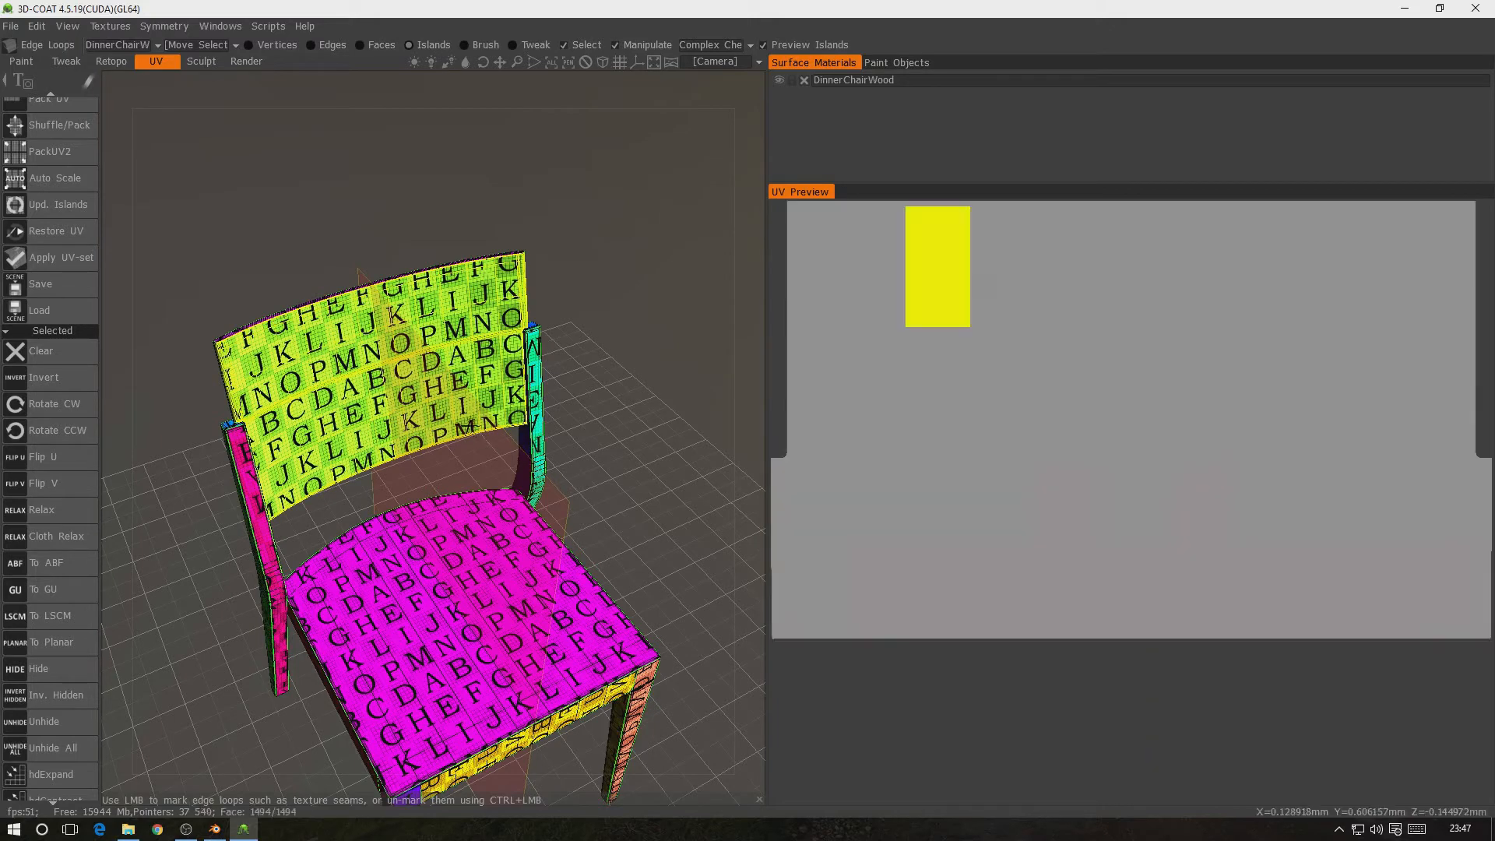
# Move the backrest rear's UV island outside the UV square, below the backrest front's island, and flip it in V
pyautogui.moveTo(466, 448); pyautogui.dragTo(459, 317, button='middle')
pyautogui.moveTo(396, 362); pyautogui.dragTo(553, 402)
pyautogui.moveTo(1042, 422); pyautogui.dragTo(898, 423, button='middle')
pyautogui.click(1202, 352)
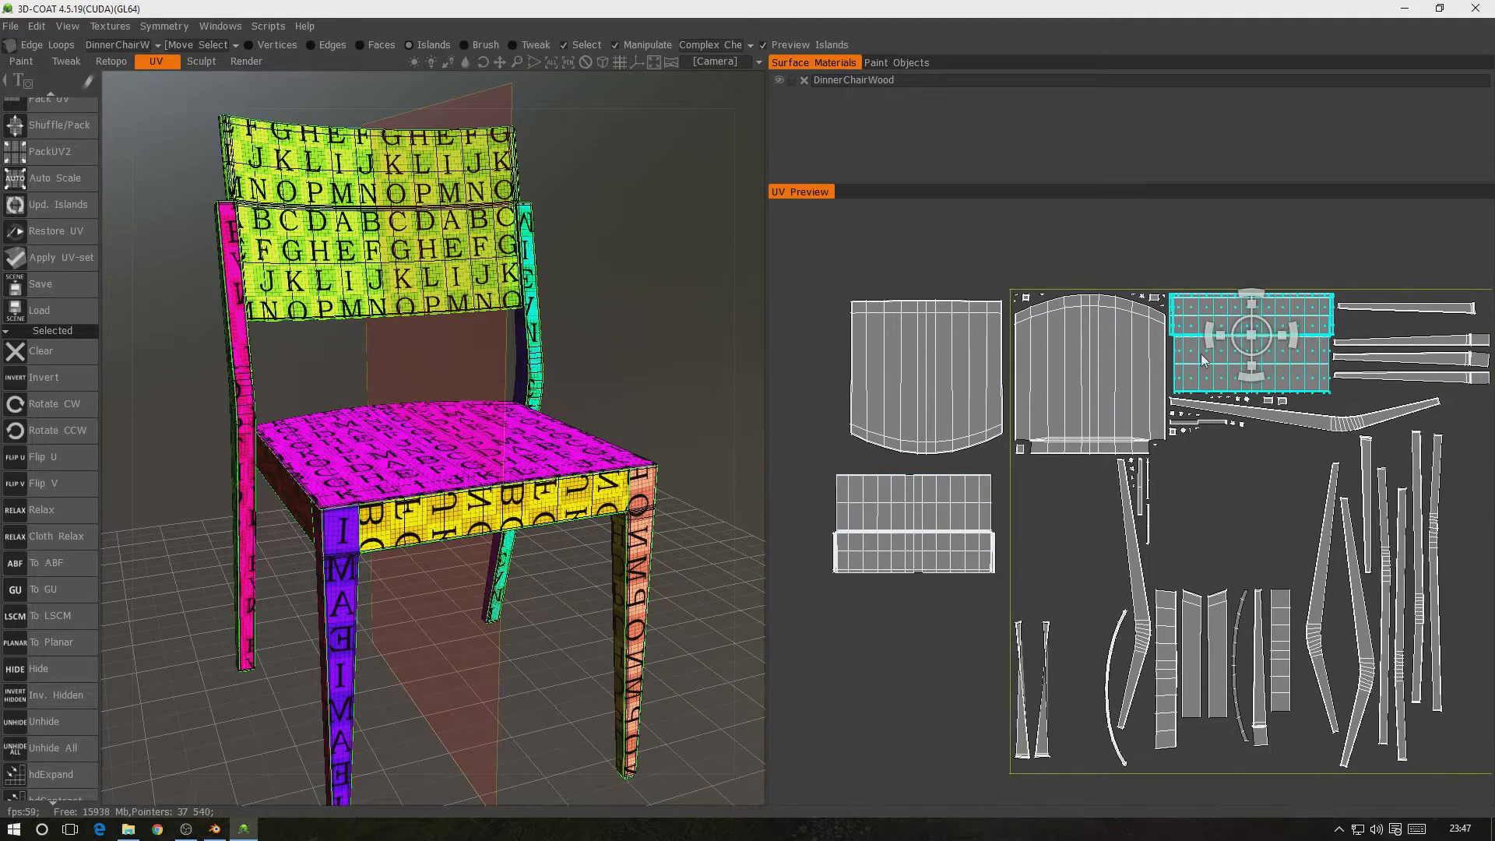
pyautogui.moveTo(368, 344); pyautogui.dragTo(686, 403)
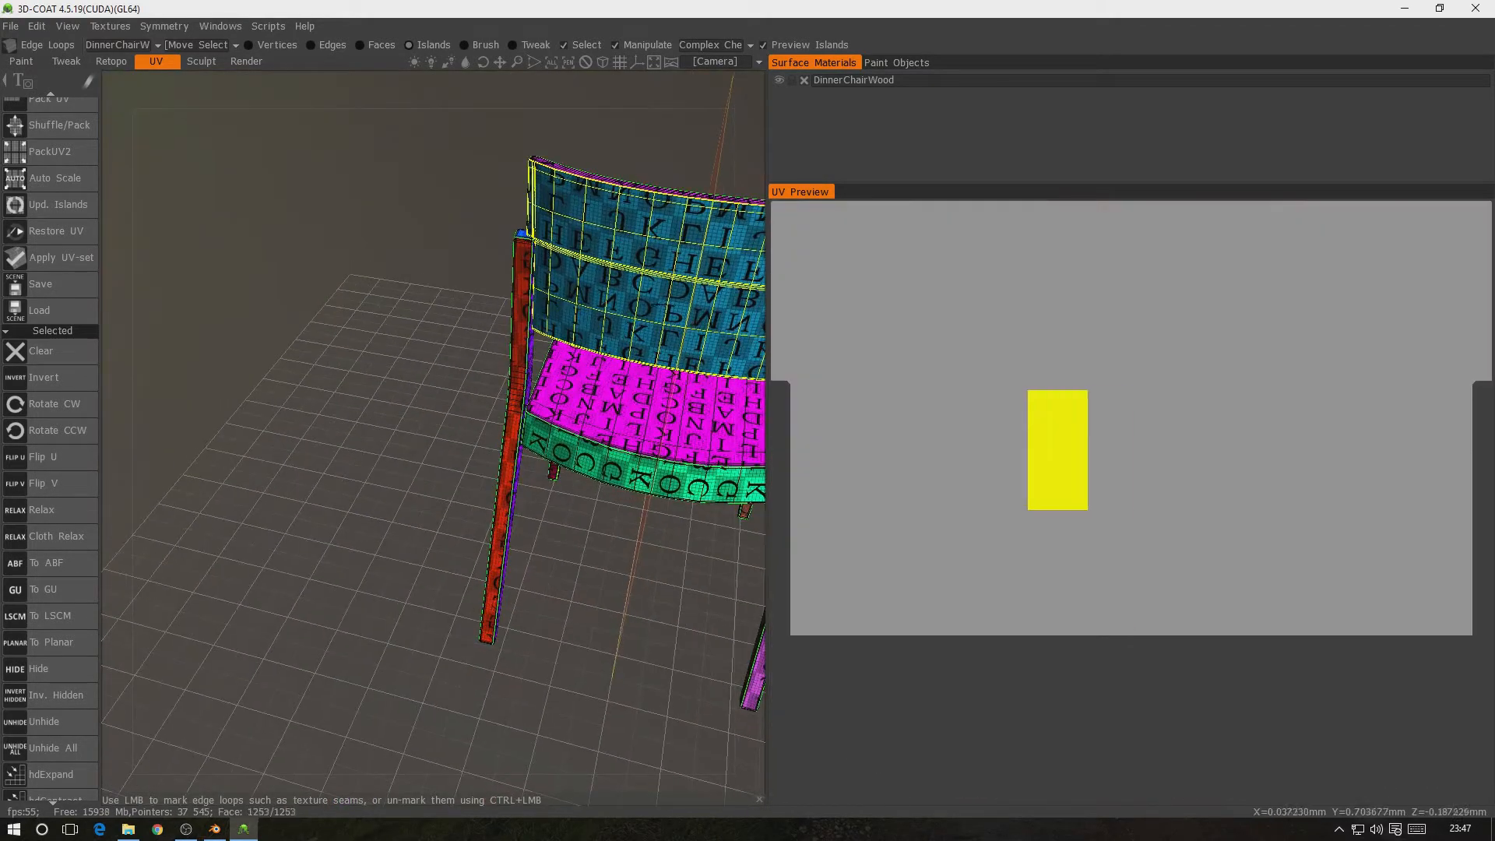
pyautogui.moveTo(672, 322); pyautogui.dragTo(372, 400, button='middle')
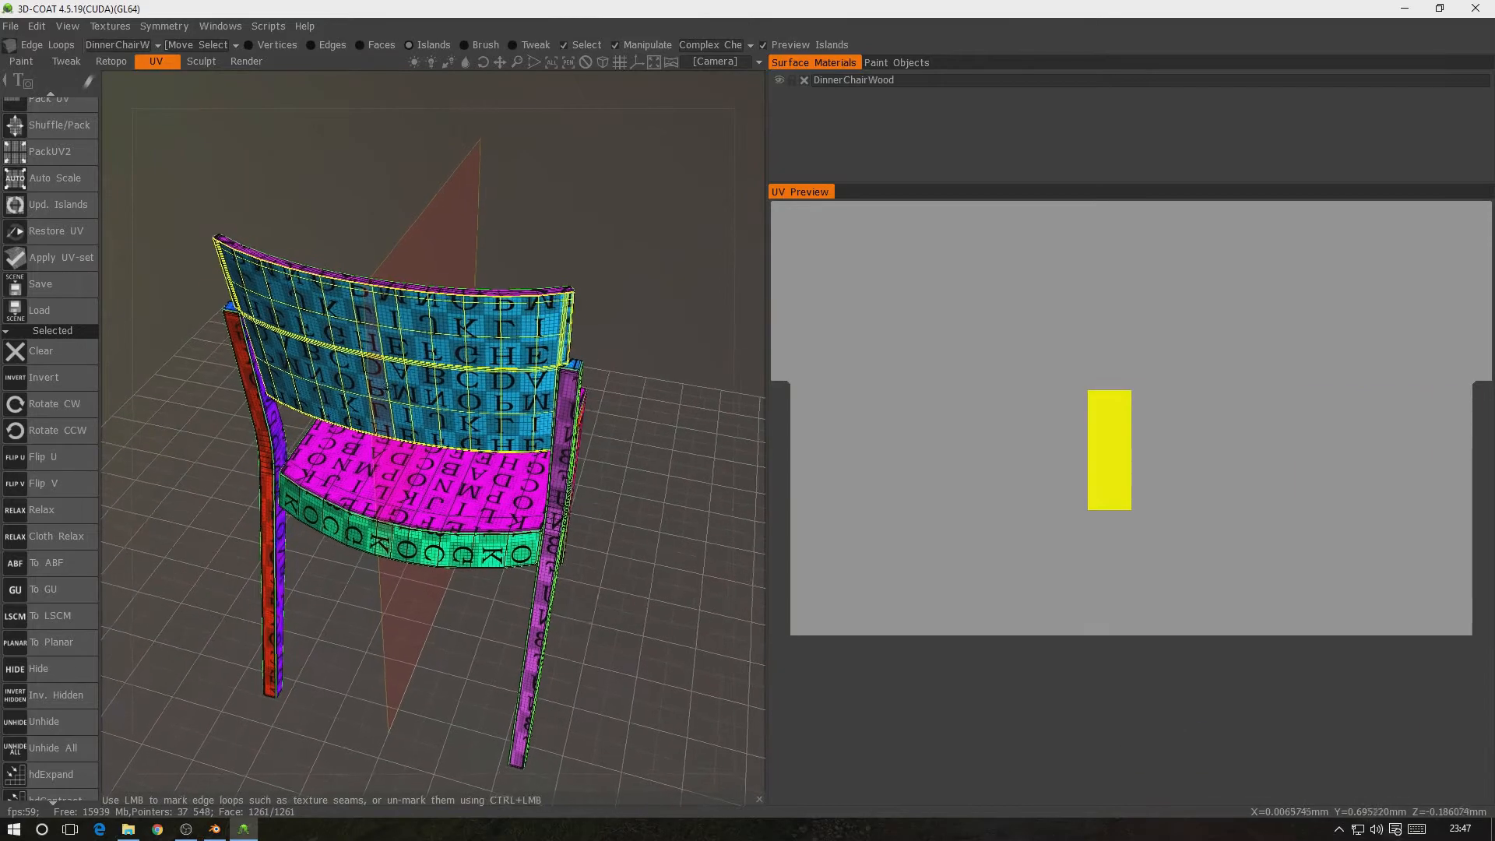
pyautogui.keyDown('alt'); pyautogui.moveTo(372, 400); pyautogui.dragTo(520, 366); pyautogui.keyUp('alt')
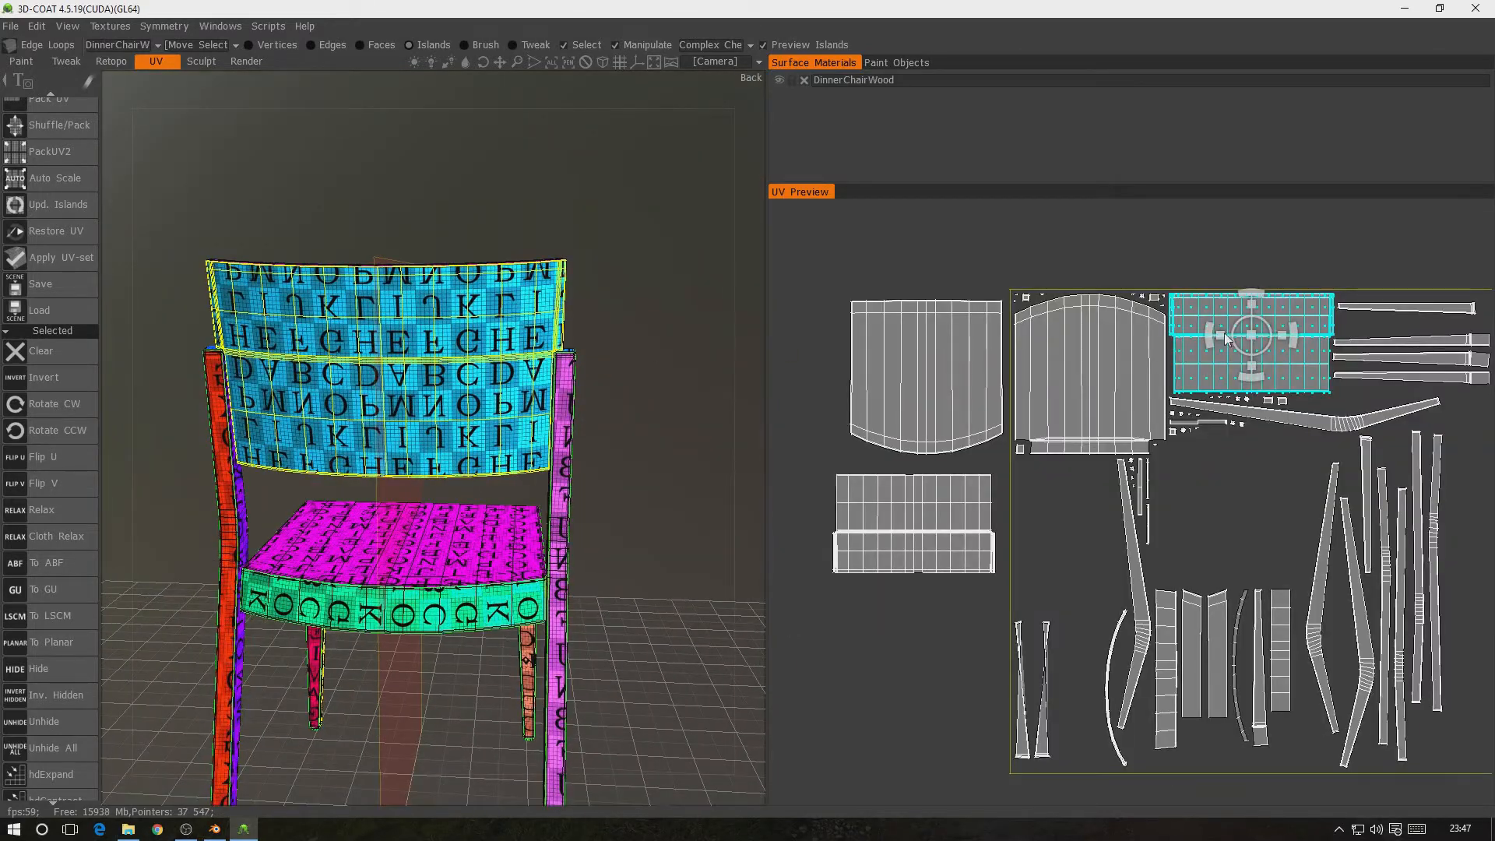
pyautogui.moveTo(1267, 330); pyautogui.dragTo(931, 596)
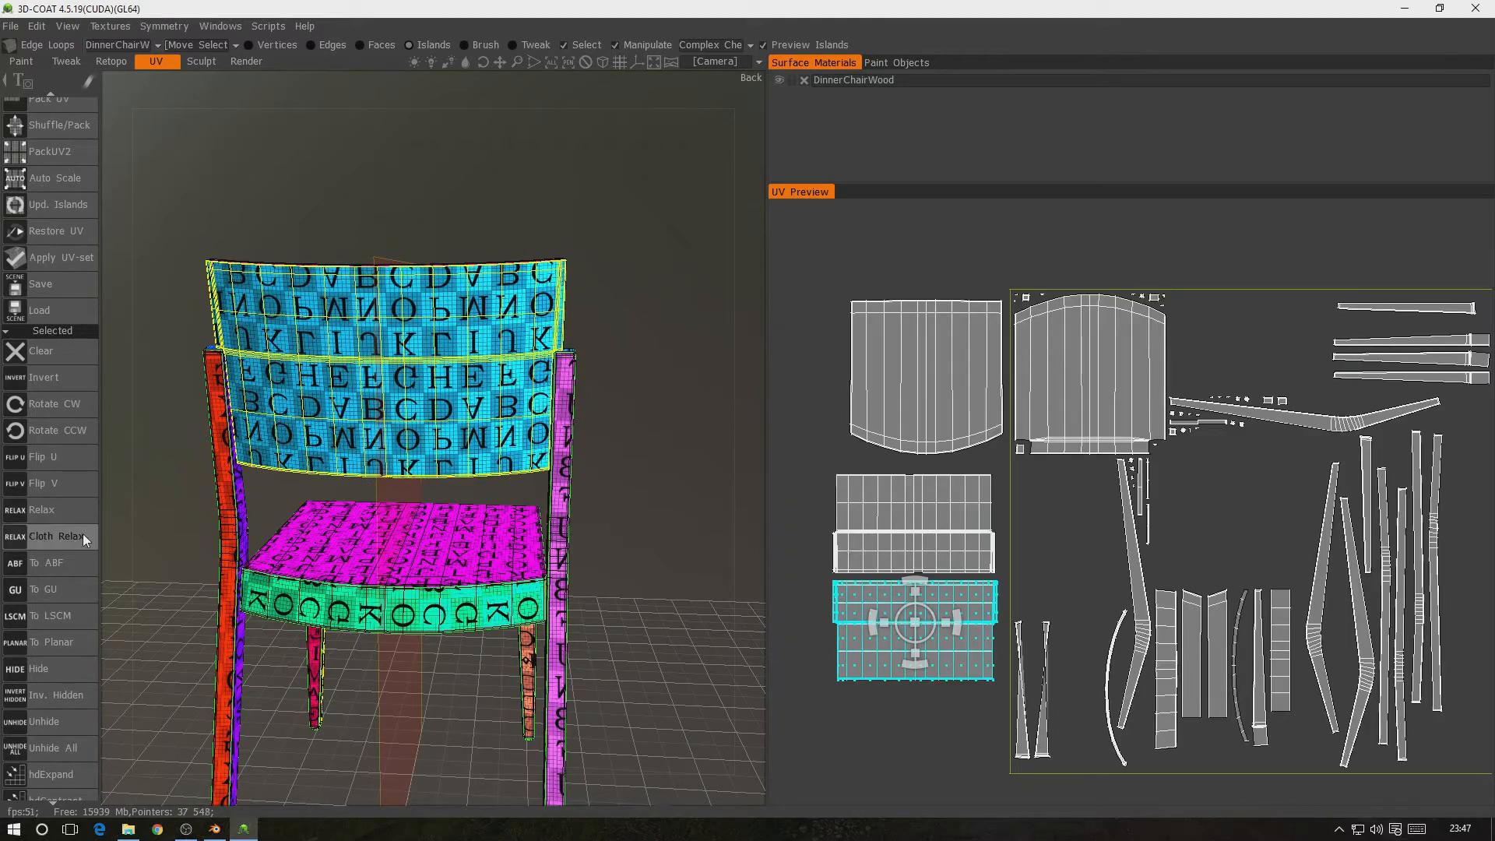
pyautogui.click(44, 484)
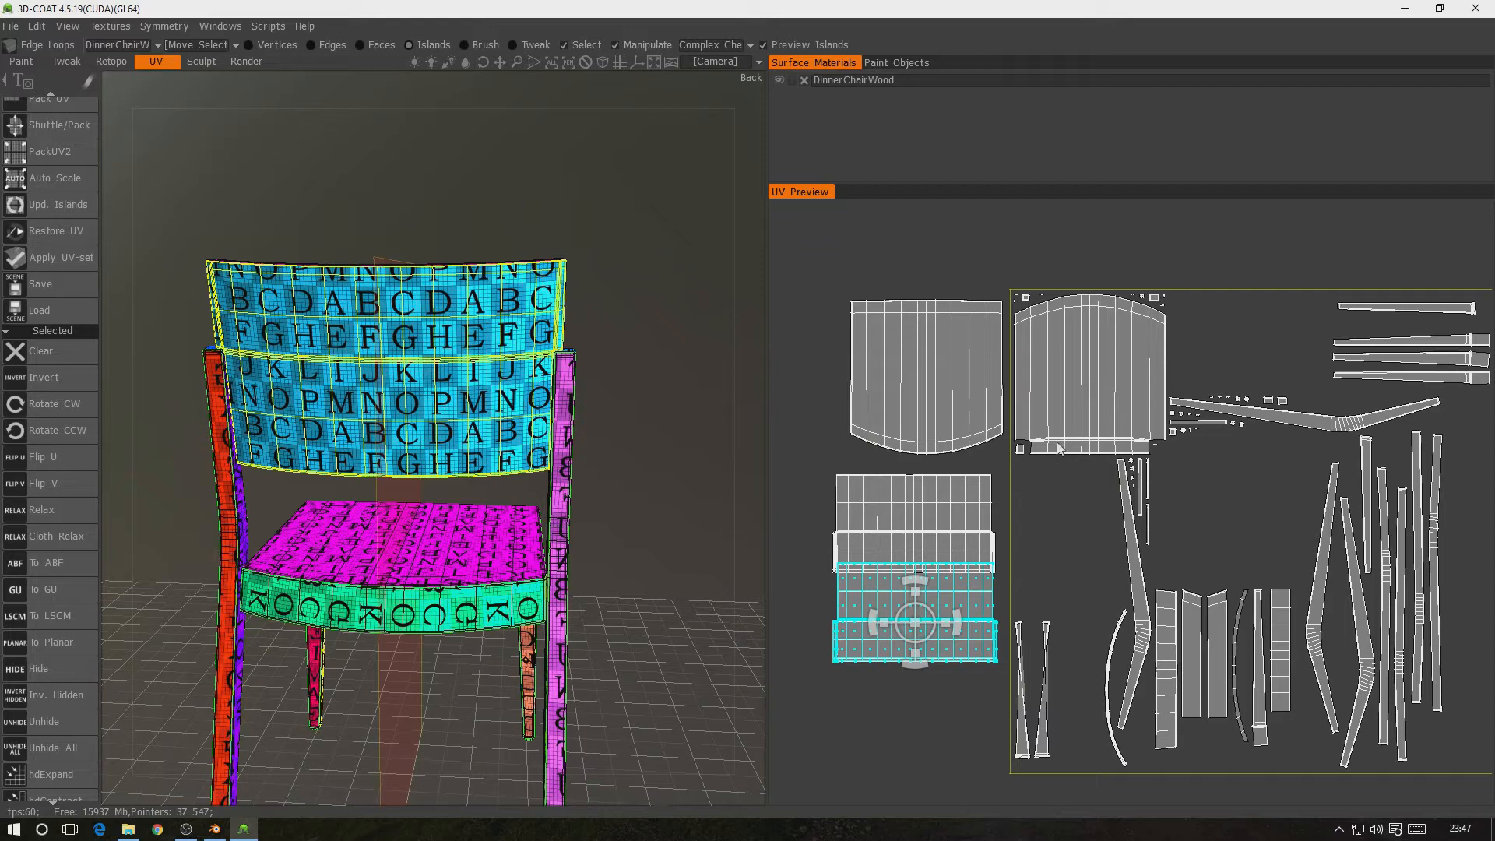
pyautogui.moveTo(927, 611); pyautogui.dragTo(922, 629)
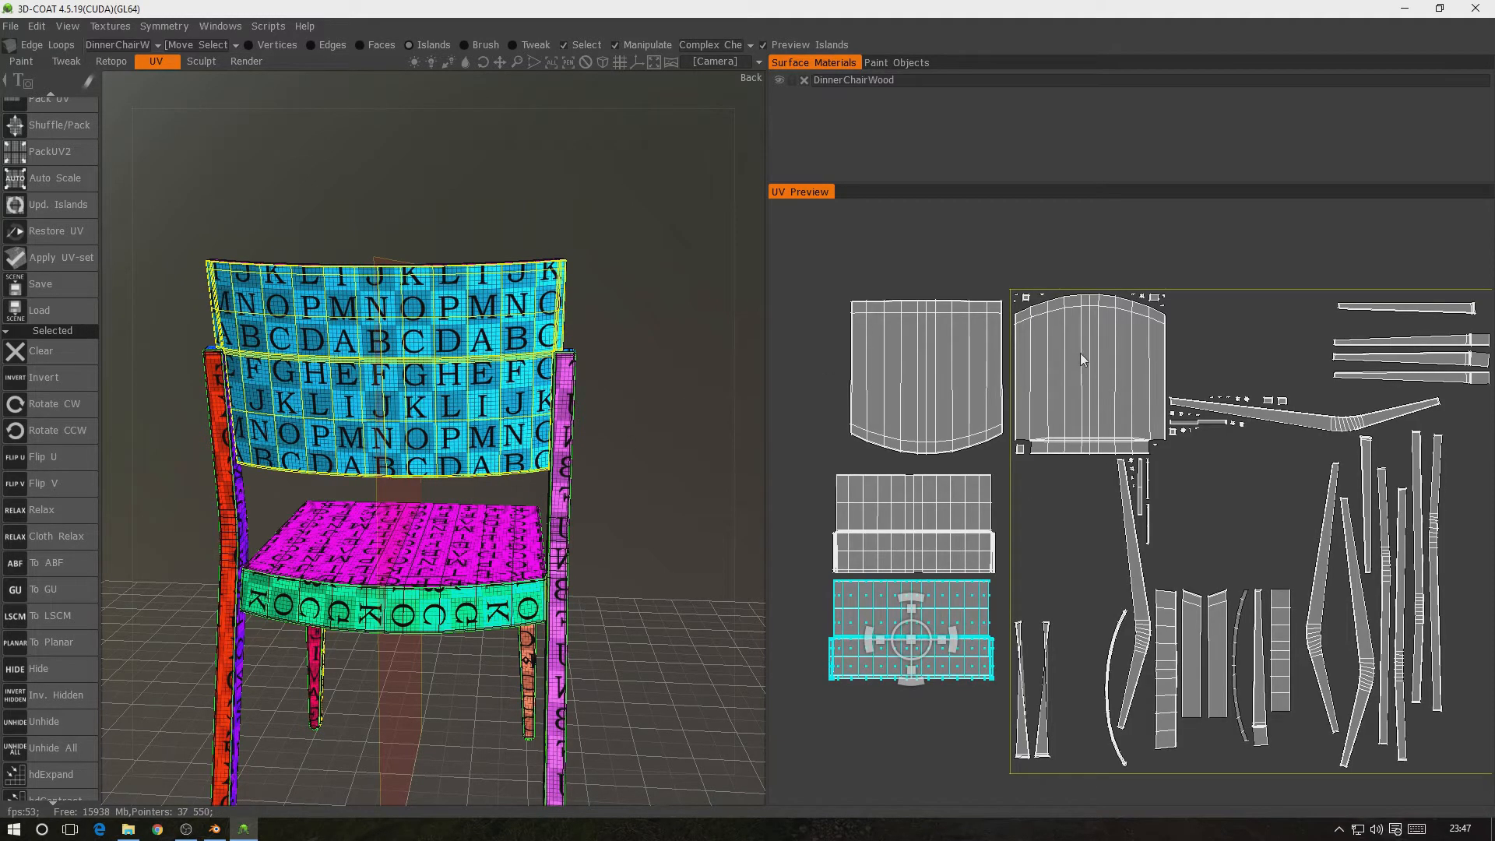
# Flip the seat underside's UV island in U and move it outside the UV square, beside the seat top's island
pyautogui.click(1103, 367)
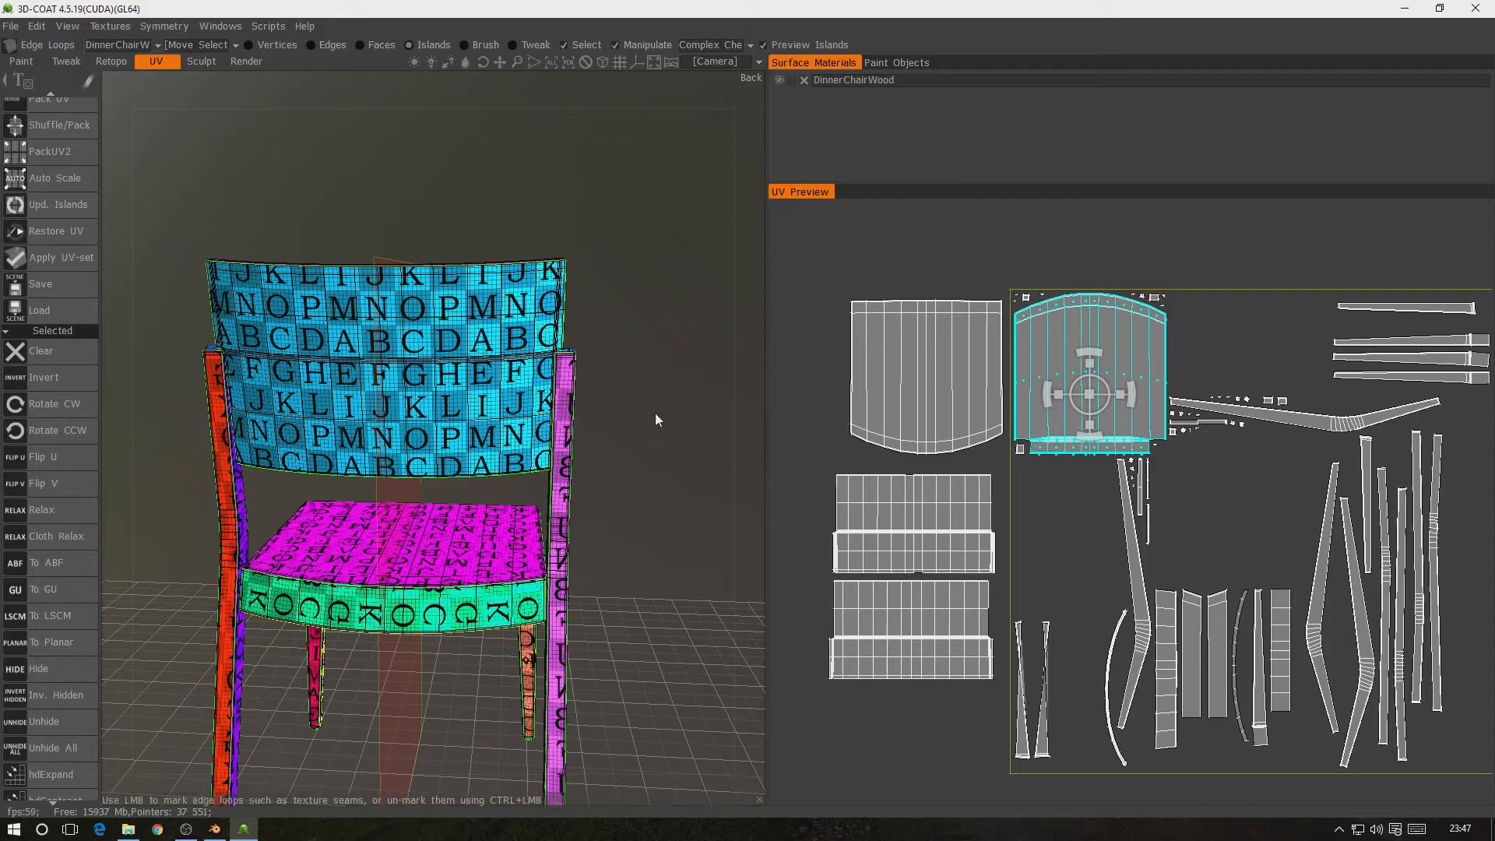
pyautogui.moveTo(676, 410); pyautogui.dragTo(560, 309)
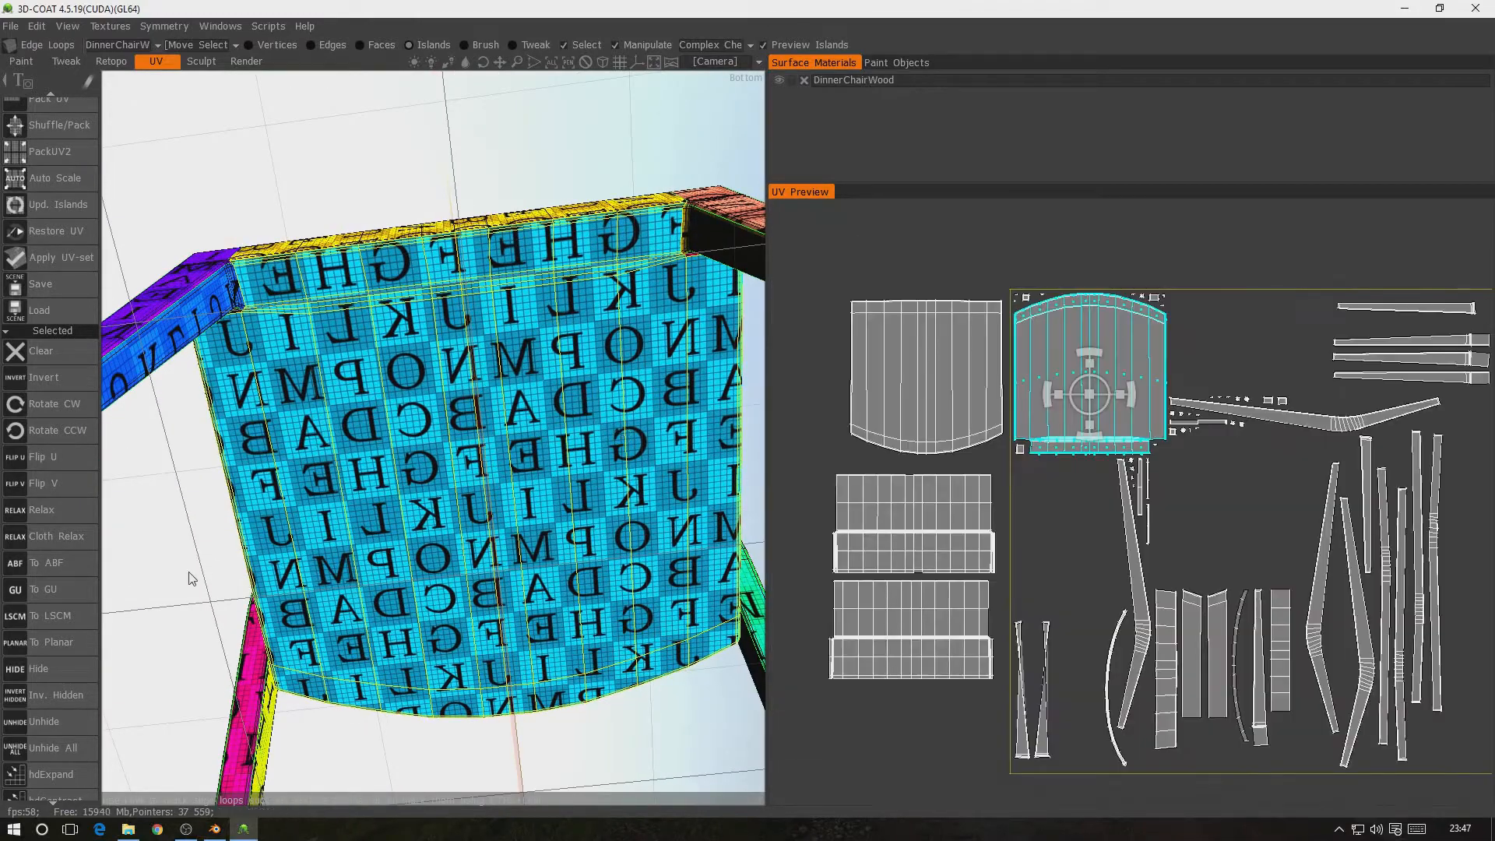
pyautogui.click(45, 459)
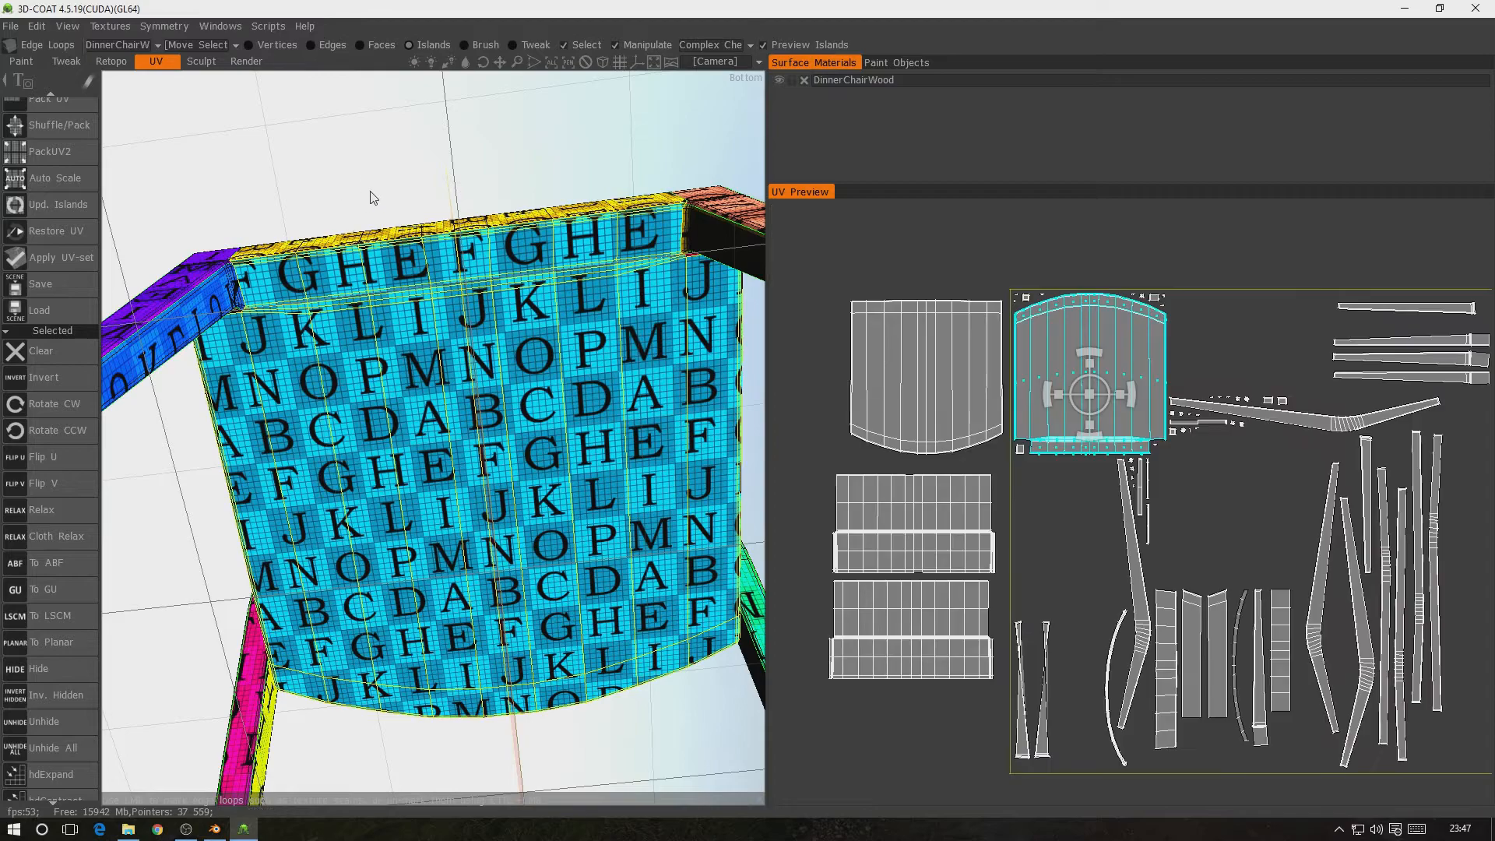
pyautogui.moveTo(367, 194); pyautogui.dragTo(486, 452)
pyautogui.moveTo(486, 451); pyautogui.dragTo(521, 719, button='middle')
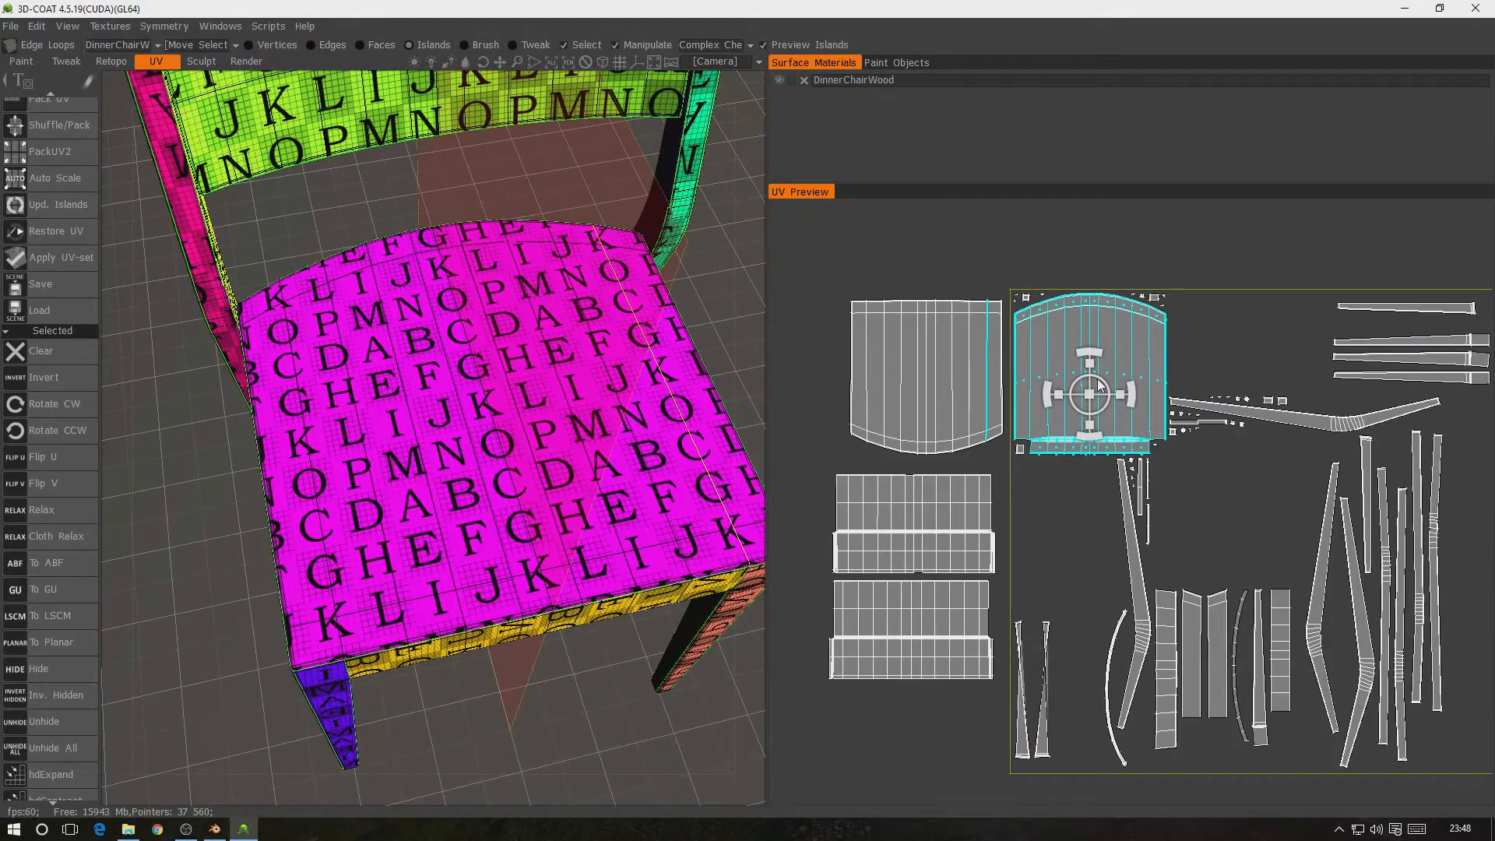
pyautogui.moveTo(1099, 384); pyautogui.dragTo(777, 386)
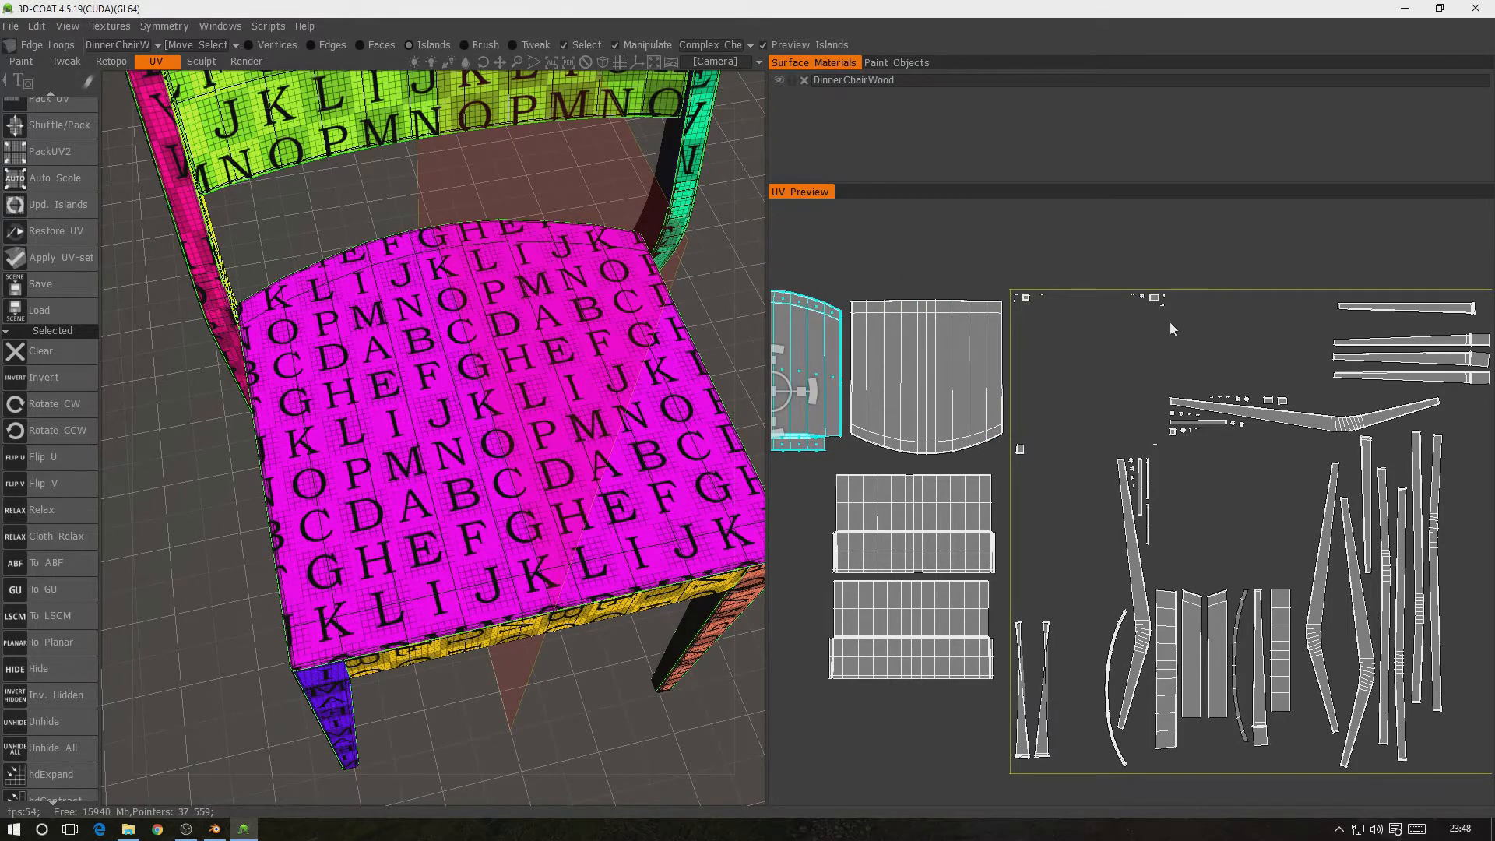
pyautogui.moveTo(1173, 336); pyautogui.dragTo(1134, 330, button='middle')
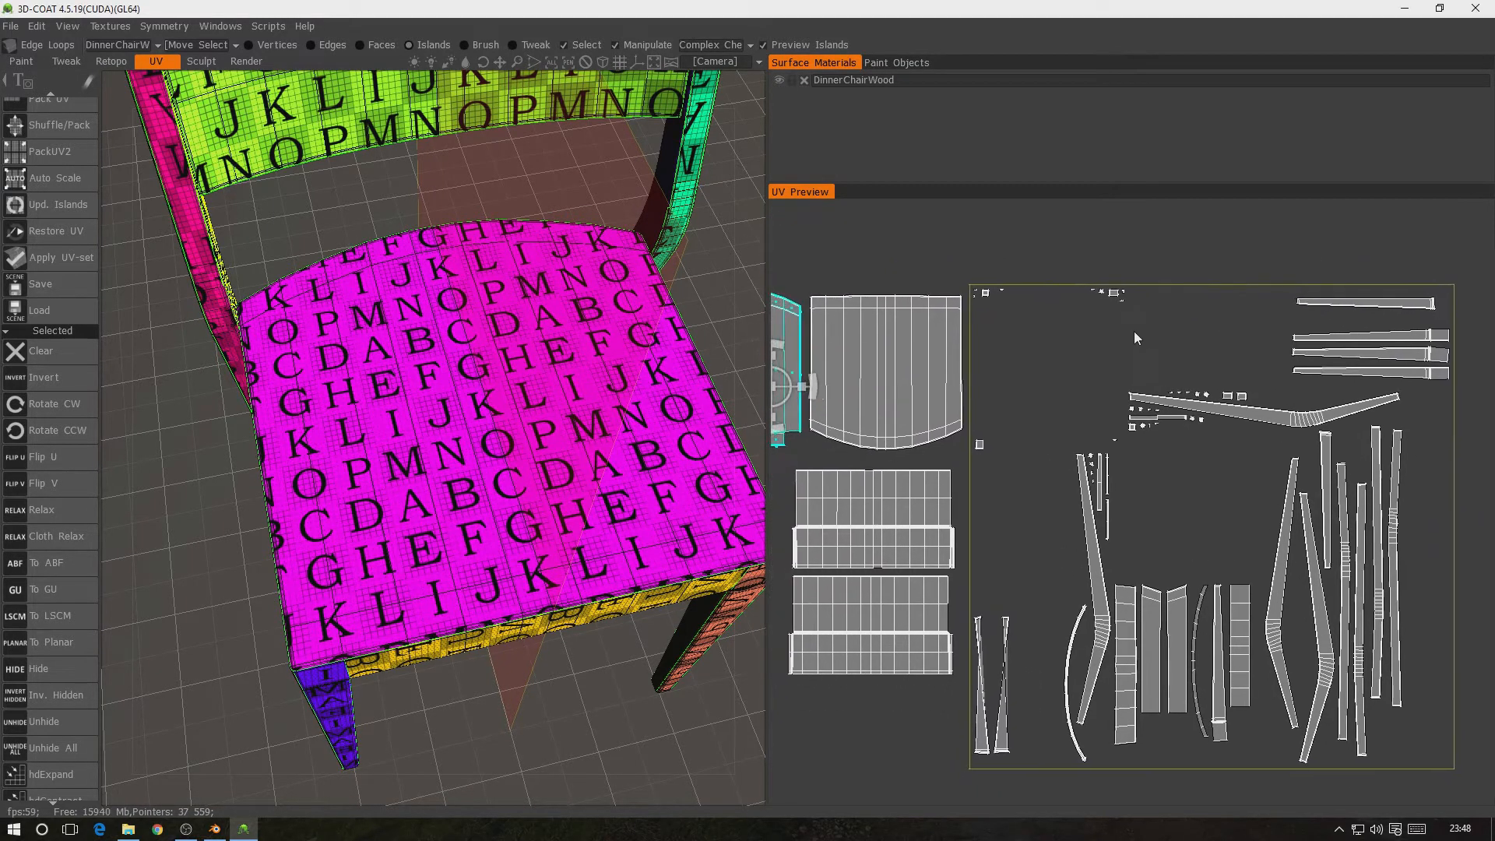
# Remap the right one of the two twisted leg UV islands, on the front leg's rear face, with a planar projection
pyautogui.moveTo(436, 312); pyautogui.dragTo(499, 483, button='middle')
pyautogui.moveTo(221, 473); pyautogui.dragTo(368, 446)
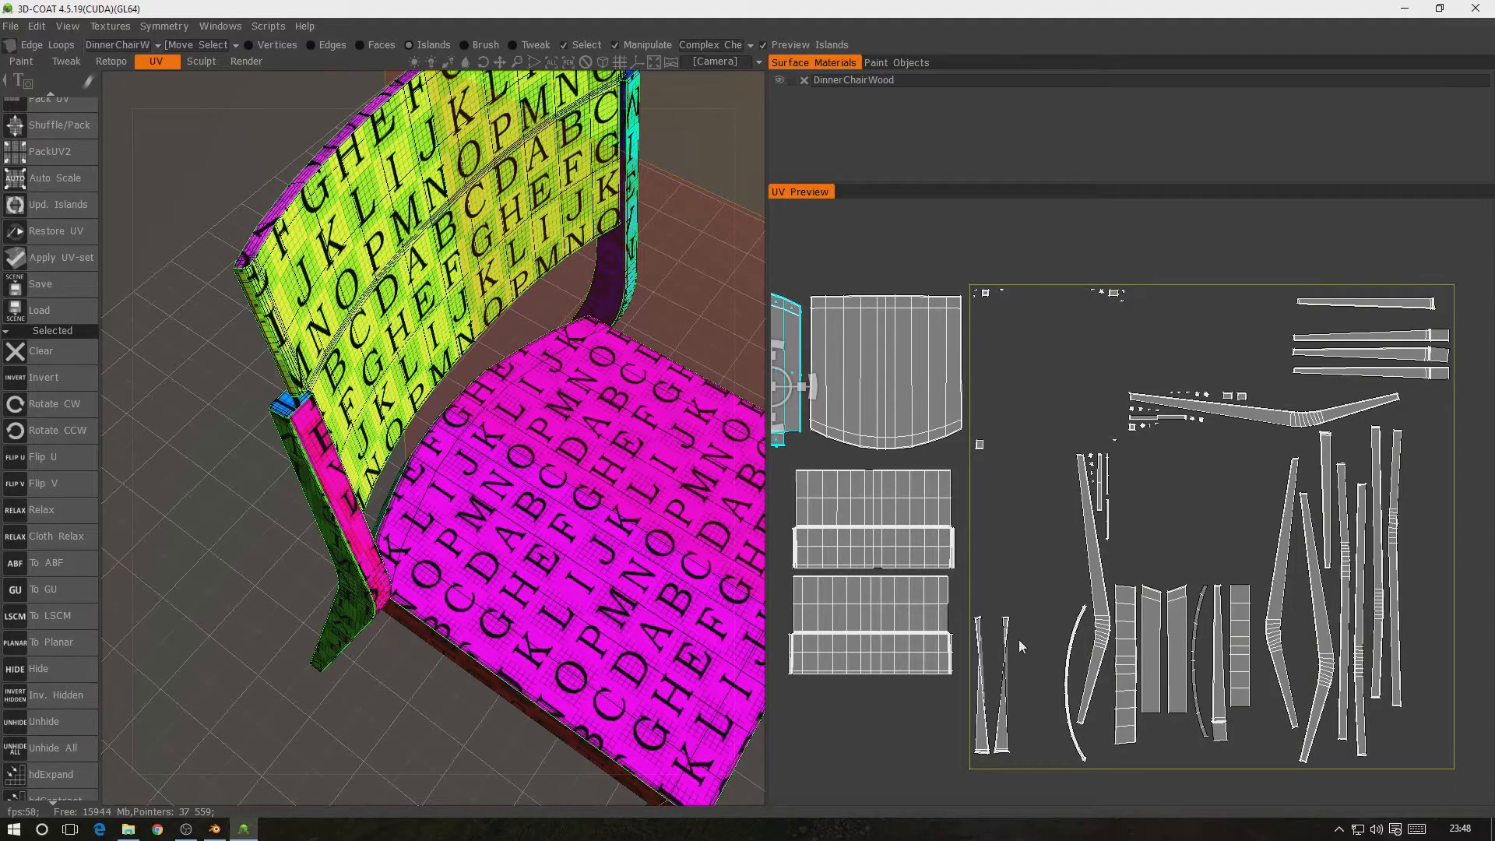
pyautogui.moveTo(1003, 719); pyautogui.dragTo(1031, 543, button='middle')
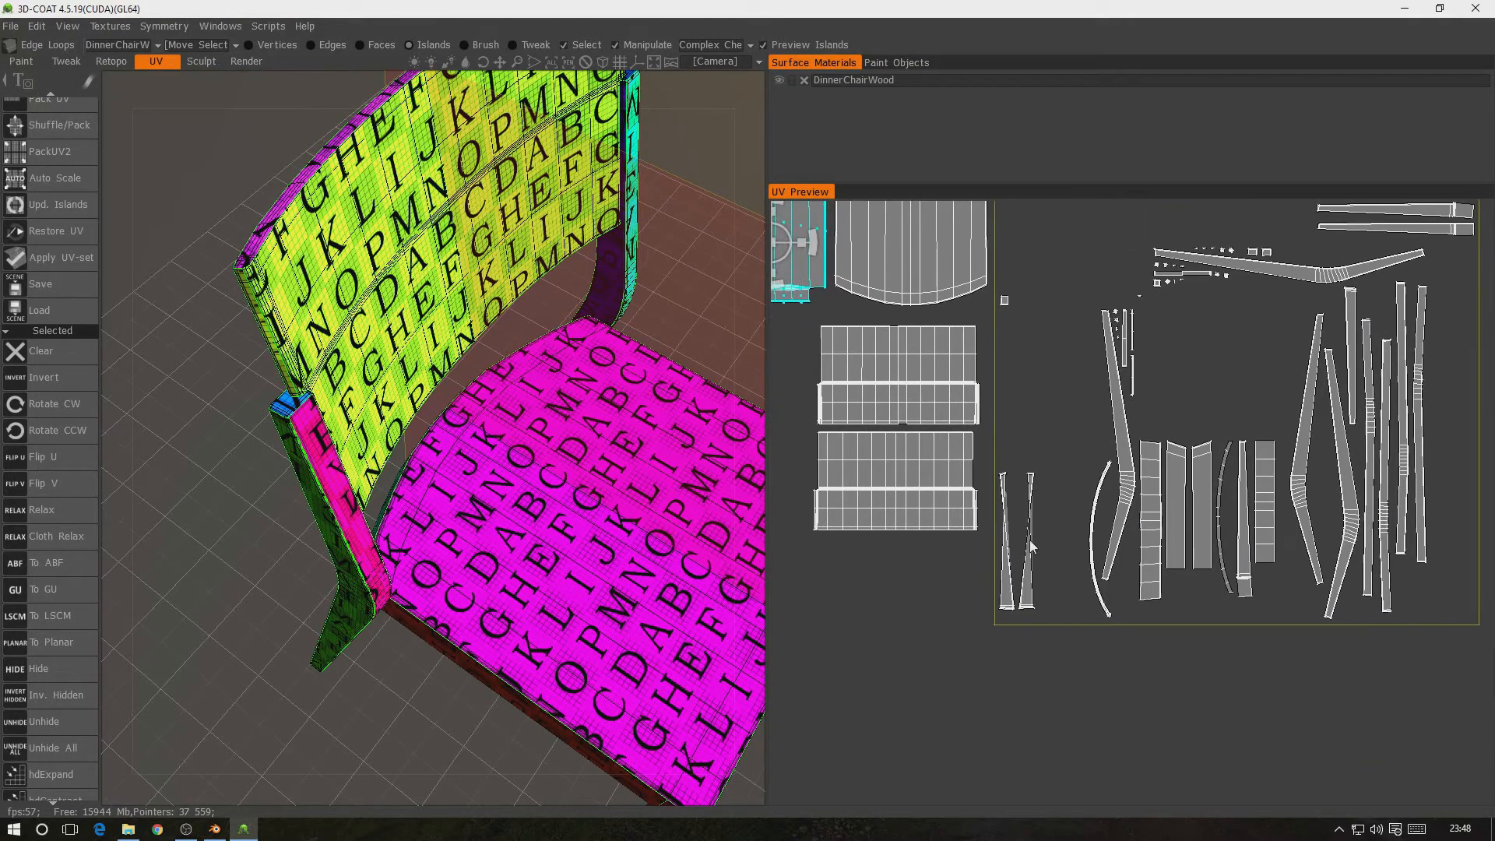
pyautogui.scroll(5, 1044, 537)
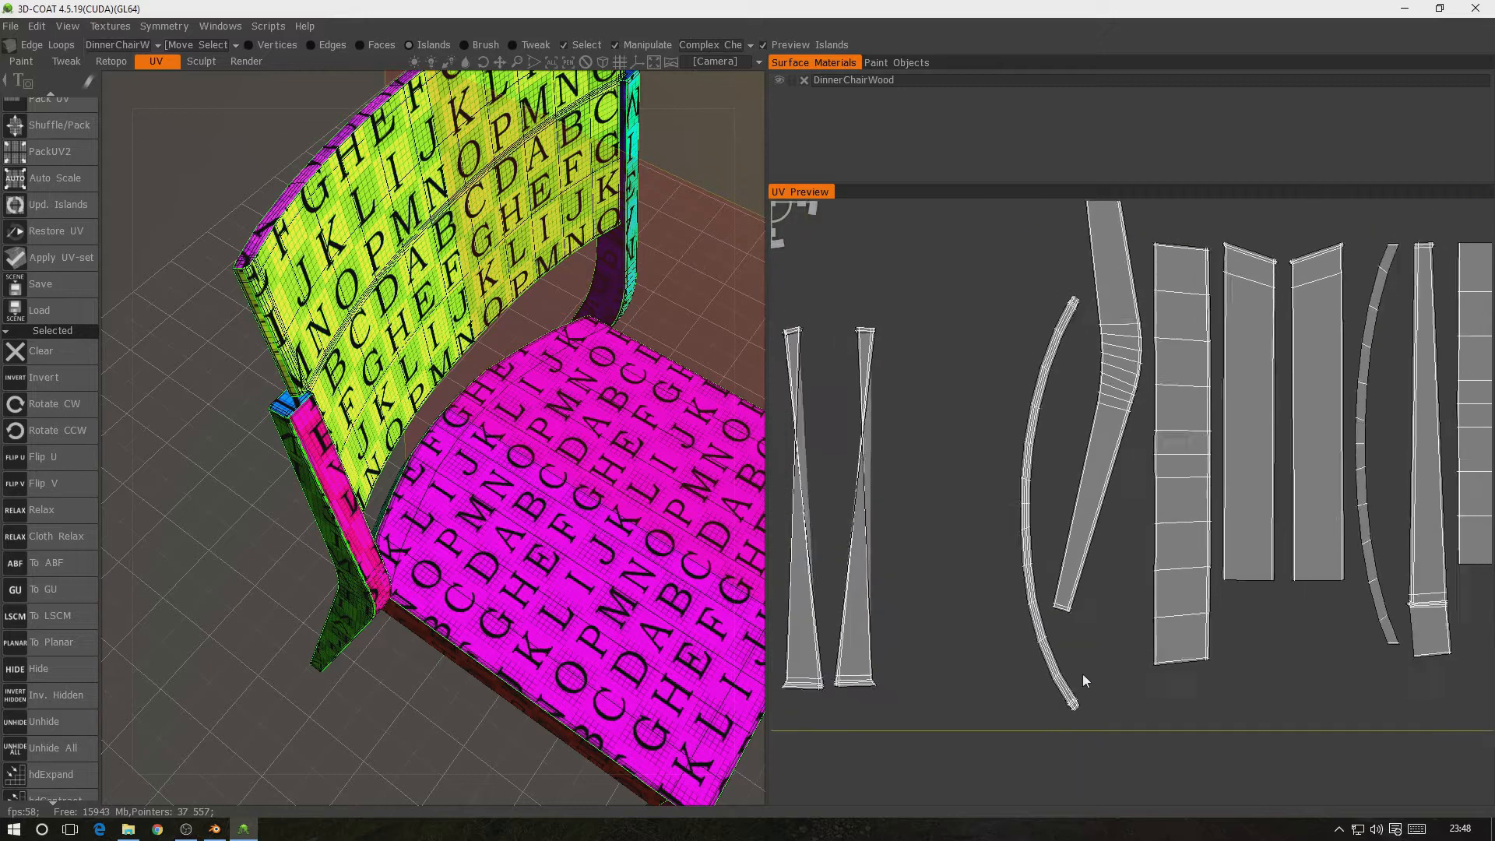
pyautogui.scroll(3, 1021, 538)
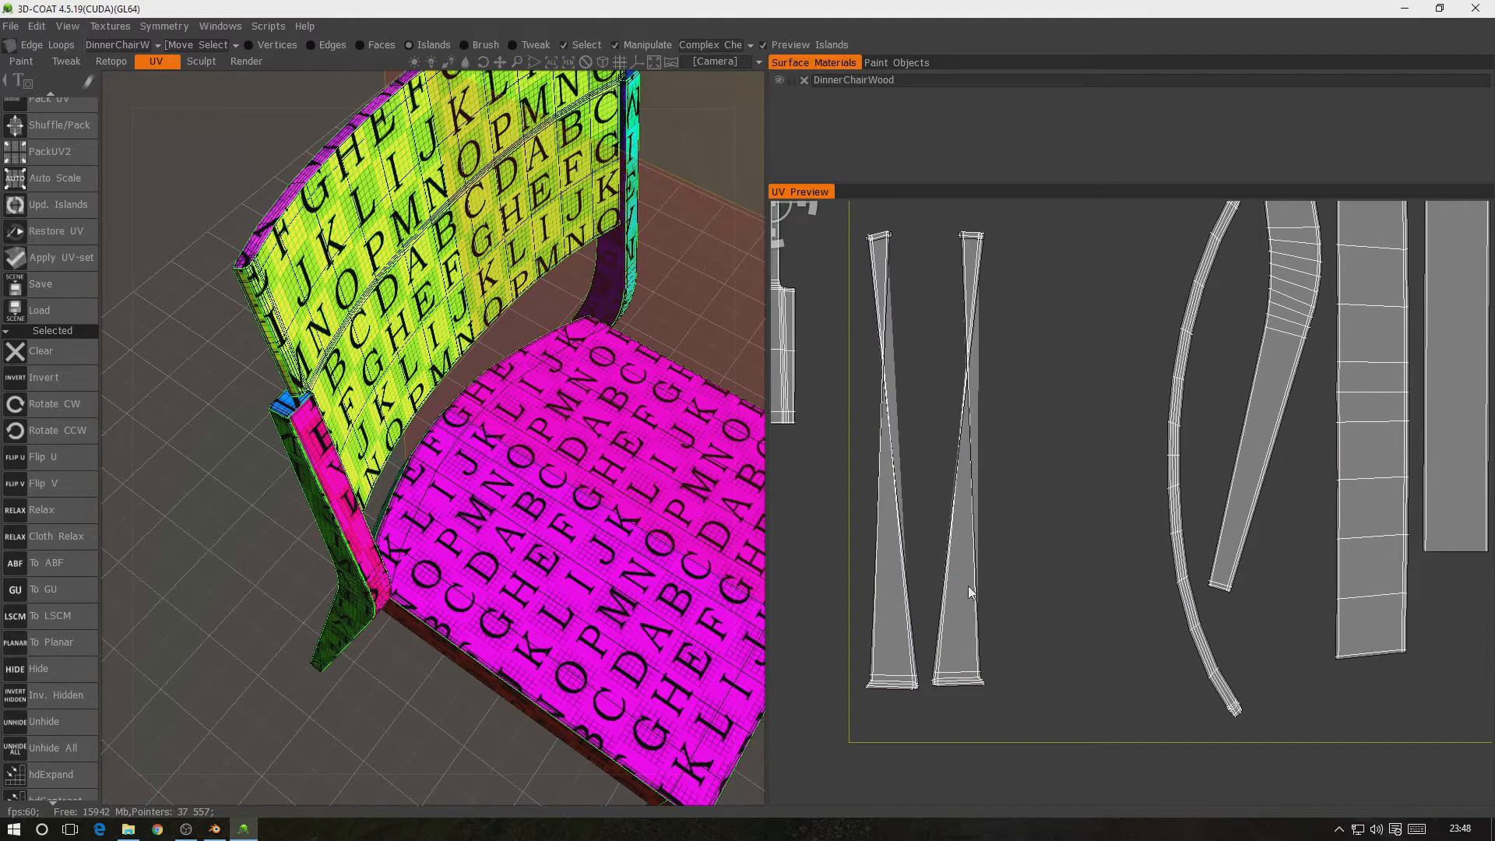
pyautogui.click(969, 586)
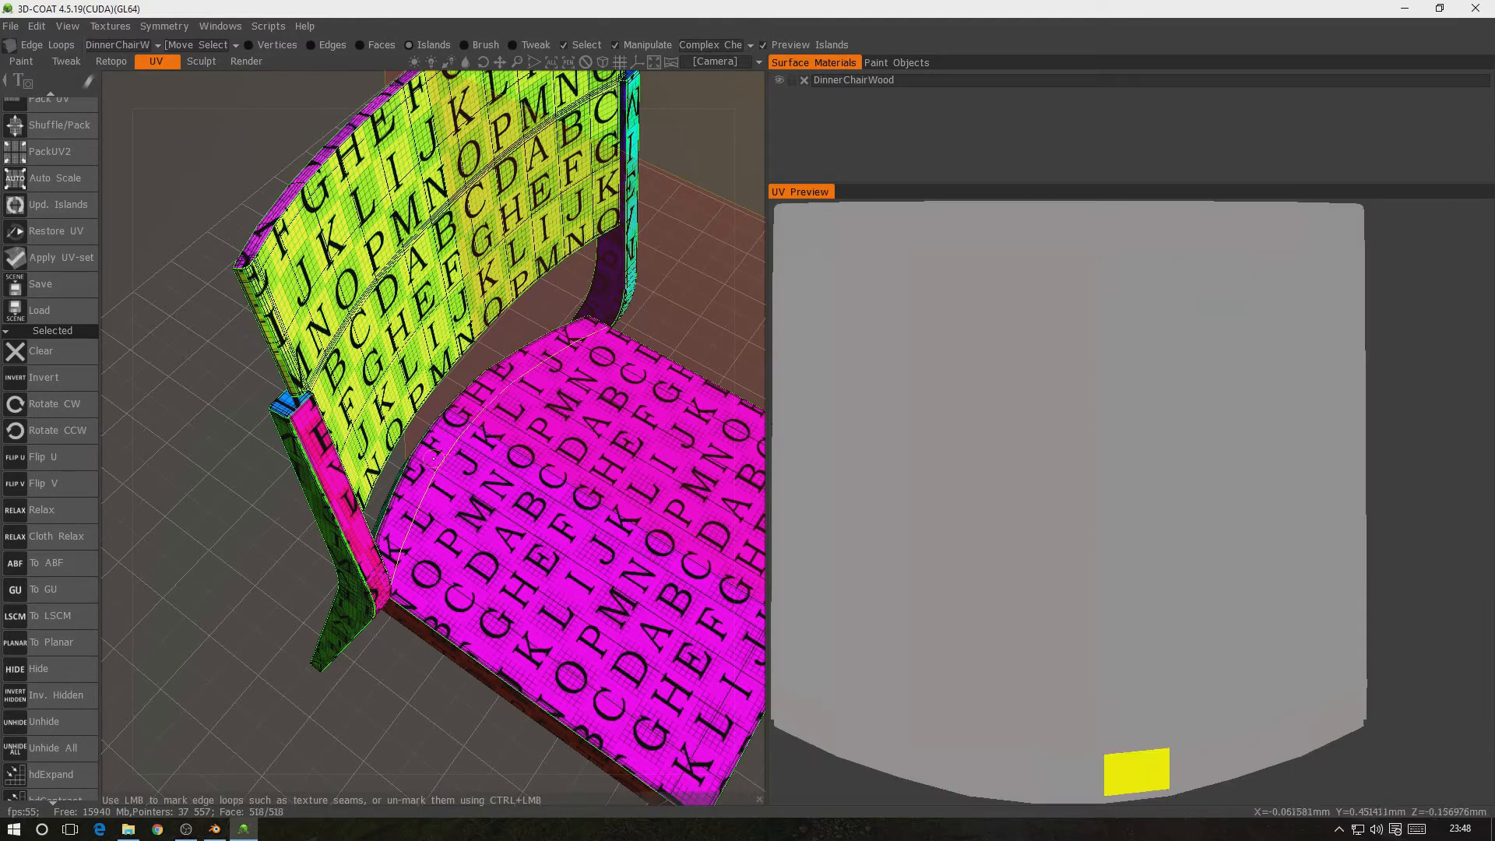
pyautogui.moveTo(256, 512); pyautogui.dragTo(754, 368)
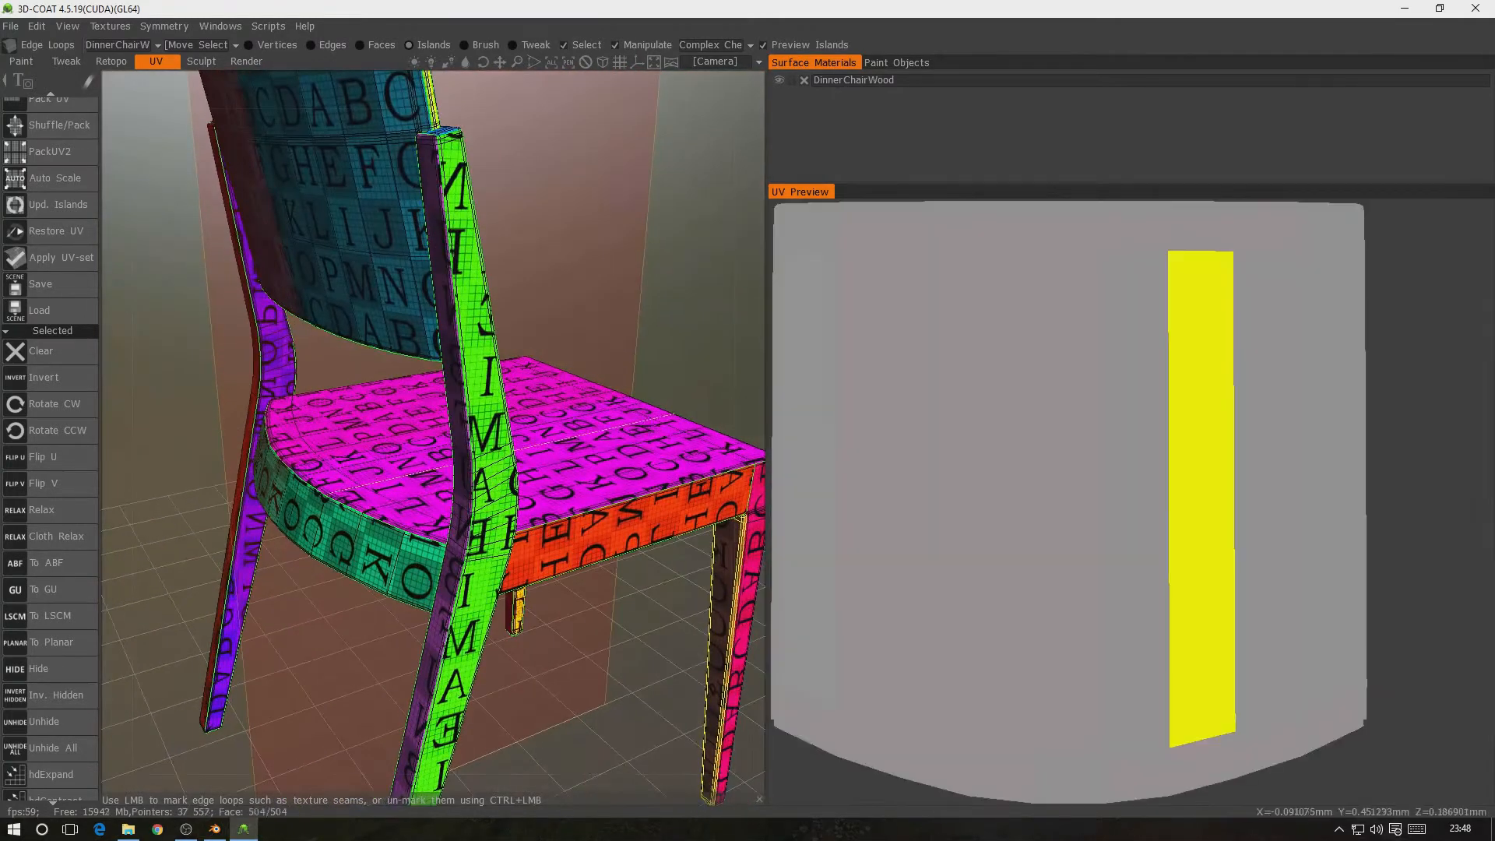
pyautogui.moveTo(663, 437); pyautogui.dragTo(538, 183, button='middle')
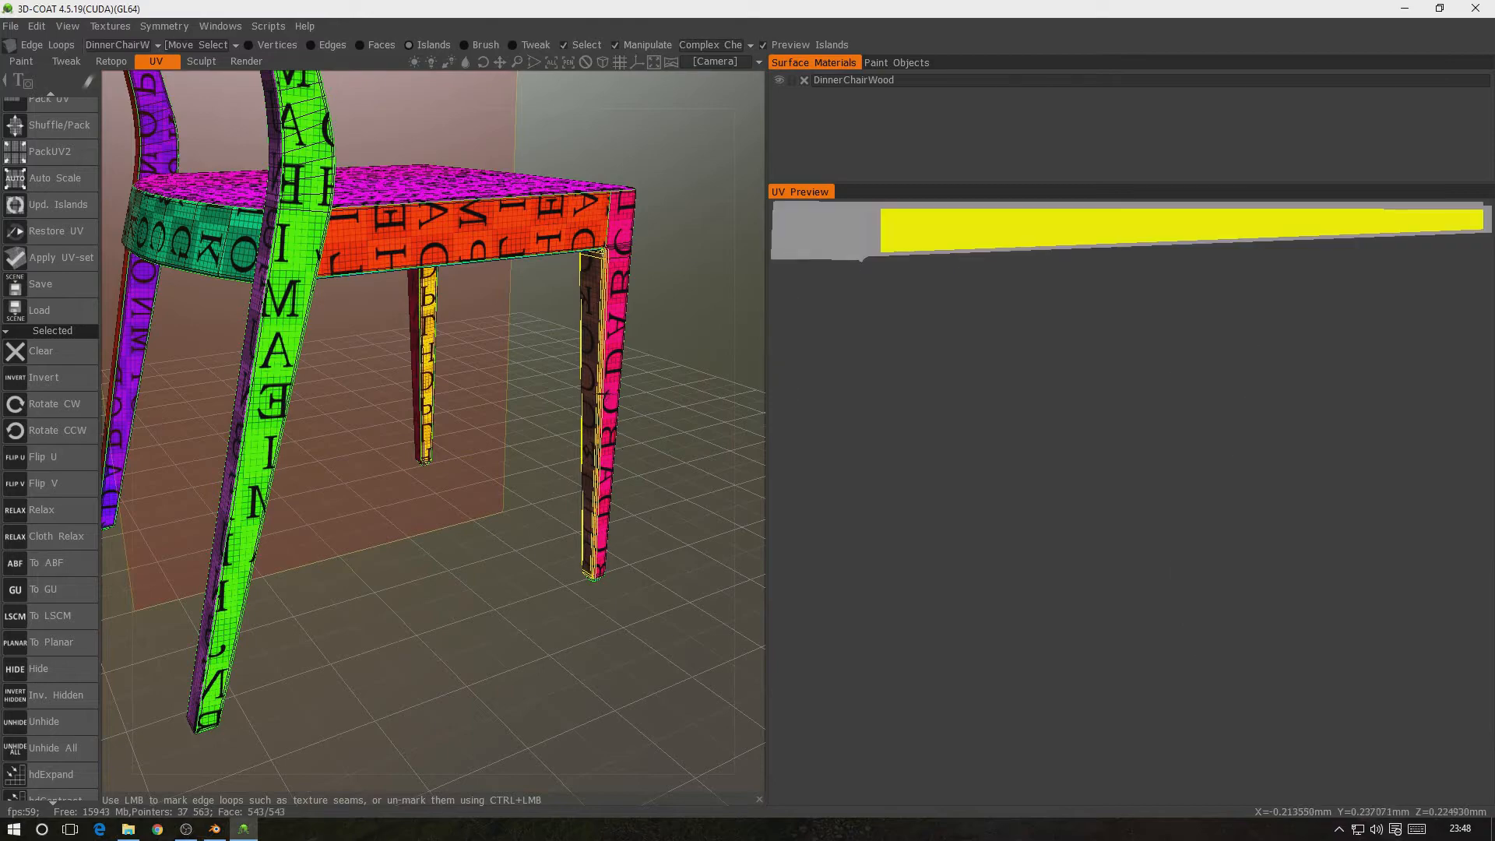
pyautogui.moveTo(623, 410); pyautogui.dragTo(637, 472, button='right')
pyautogui.moveTo(636, 470); pyautogui.dragTo(591, 395)
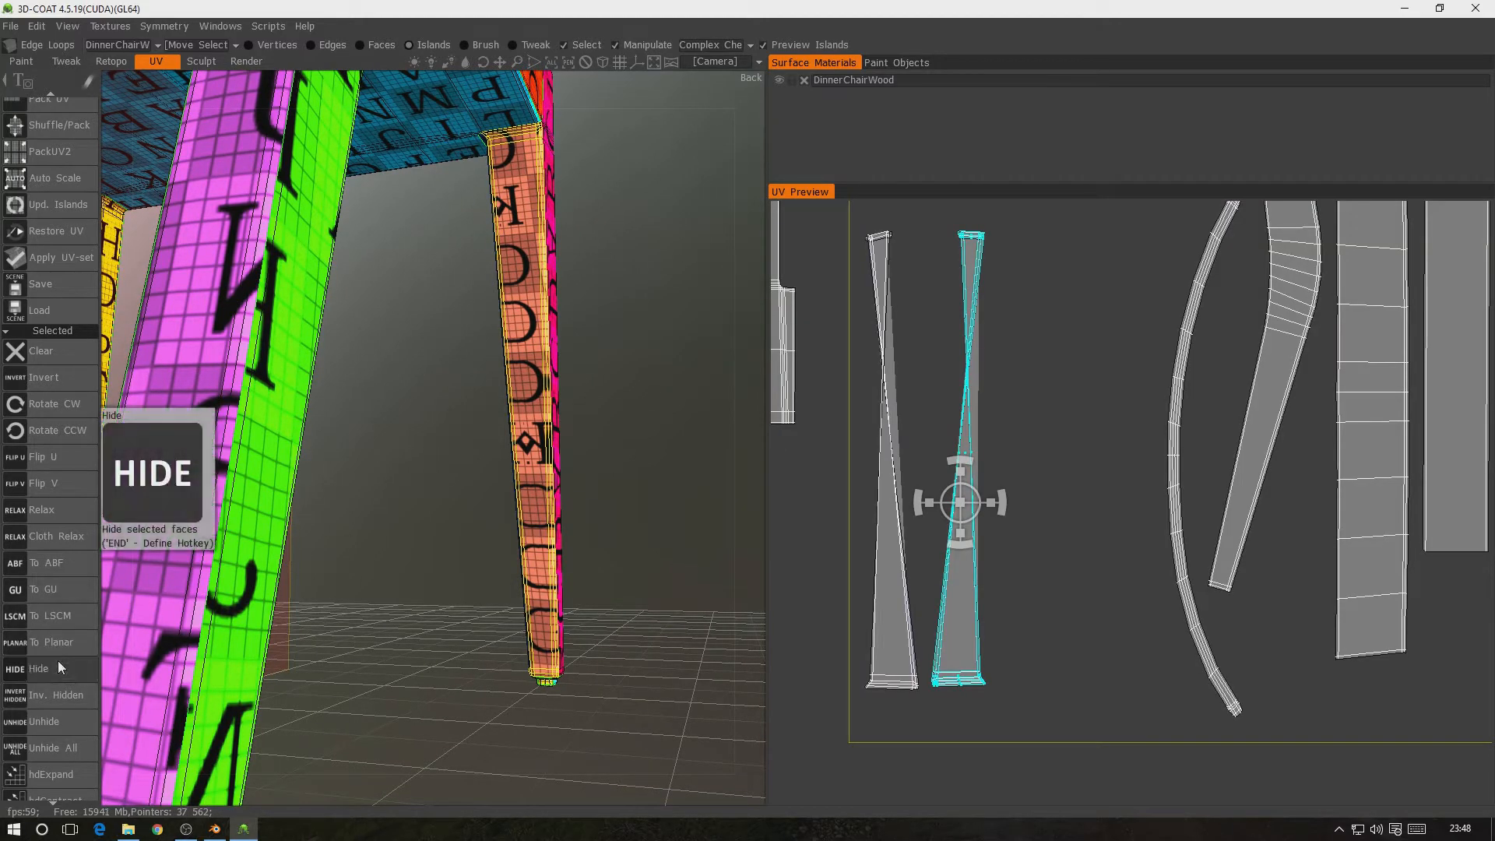
pyautogui.scroll(-3, 59, 654)
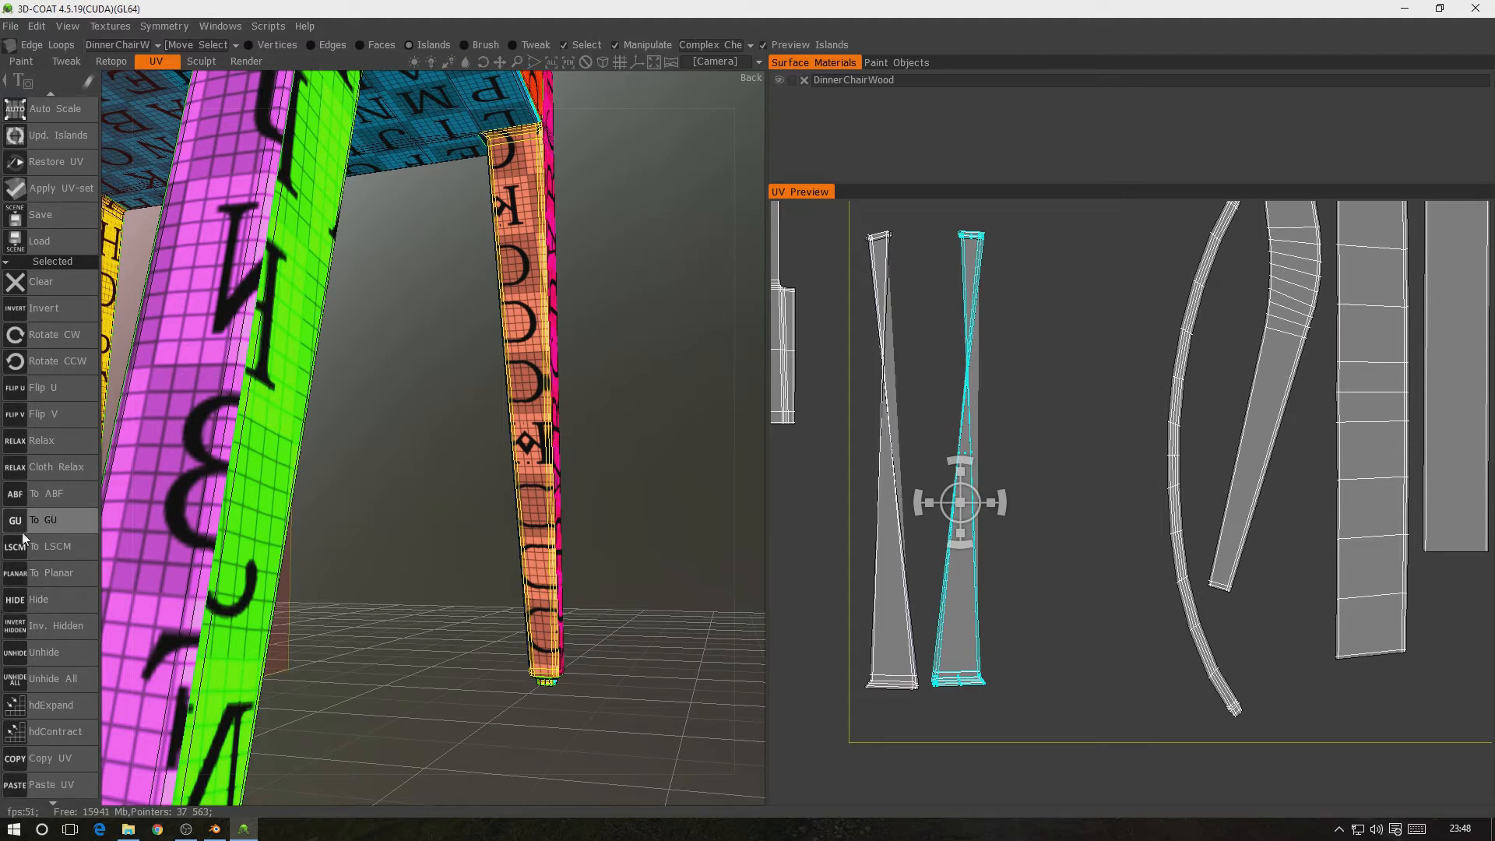
pyautogui.click(50, 573)
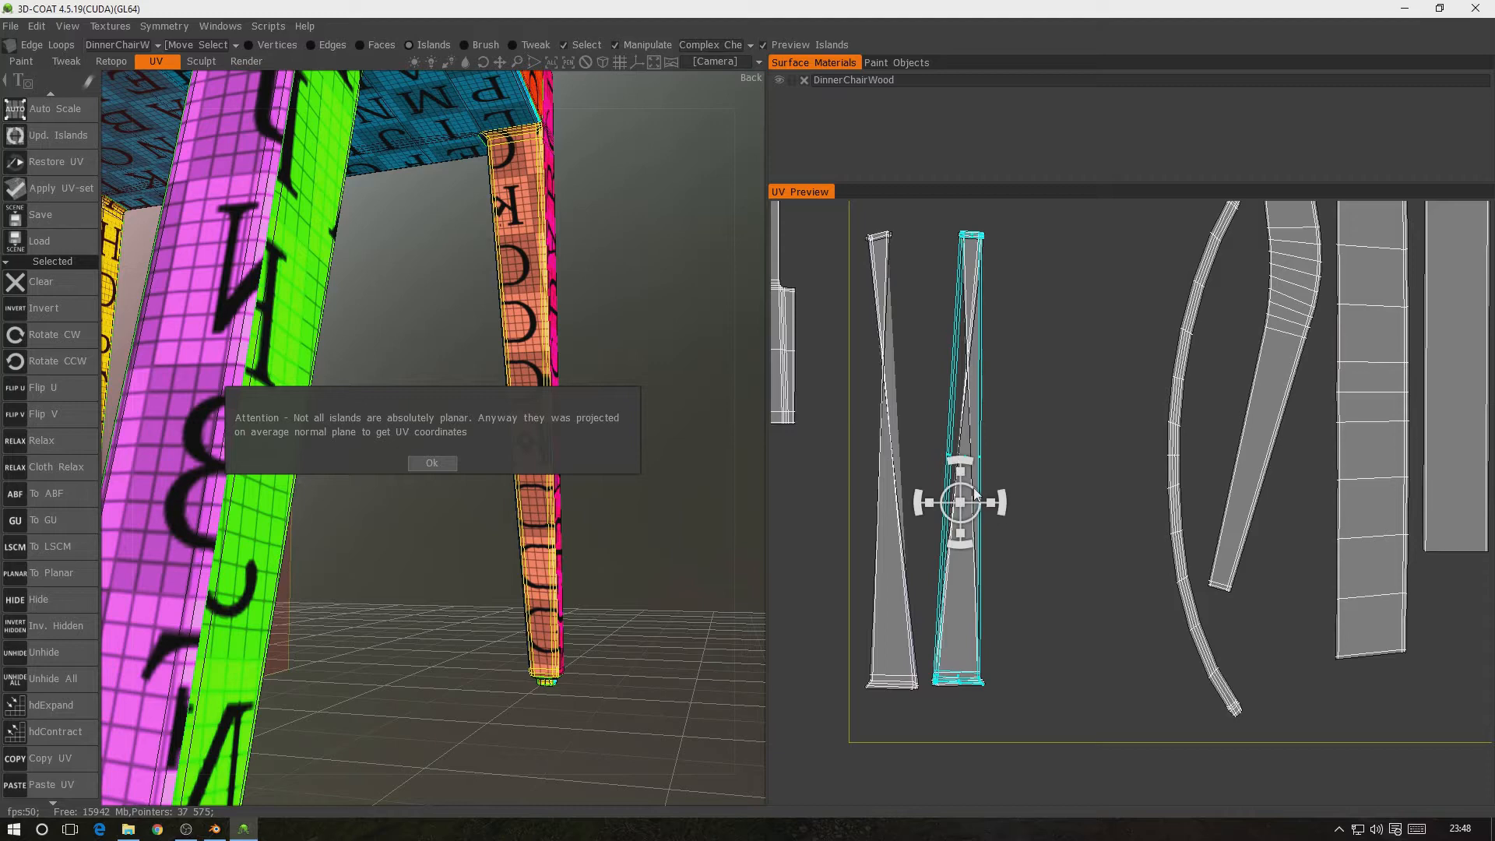
pyautogui.moveTo(977, 500)
pyautogui.mouseDown(button='middle')
pyautogui.moveTo(1020, 500)
pyautogui.moveTo(1001, 500)
pyautogui.mouseUp(button='middle')
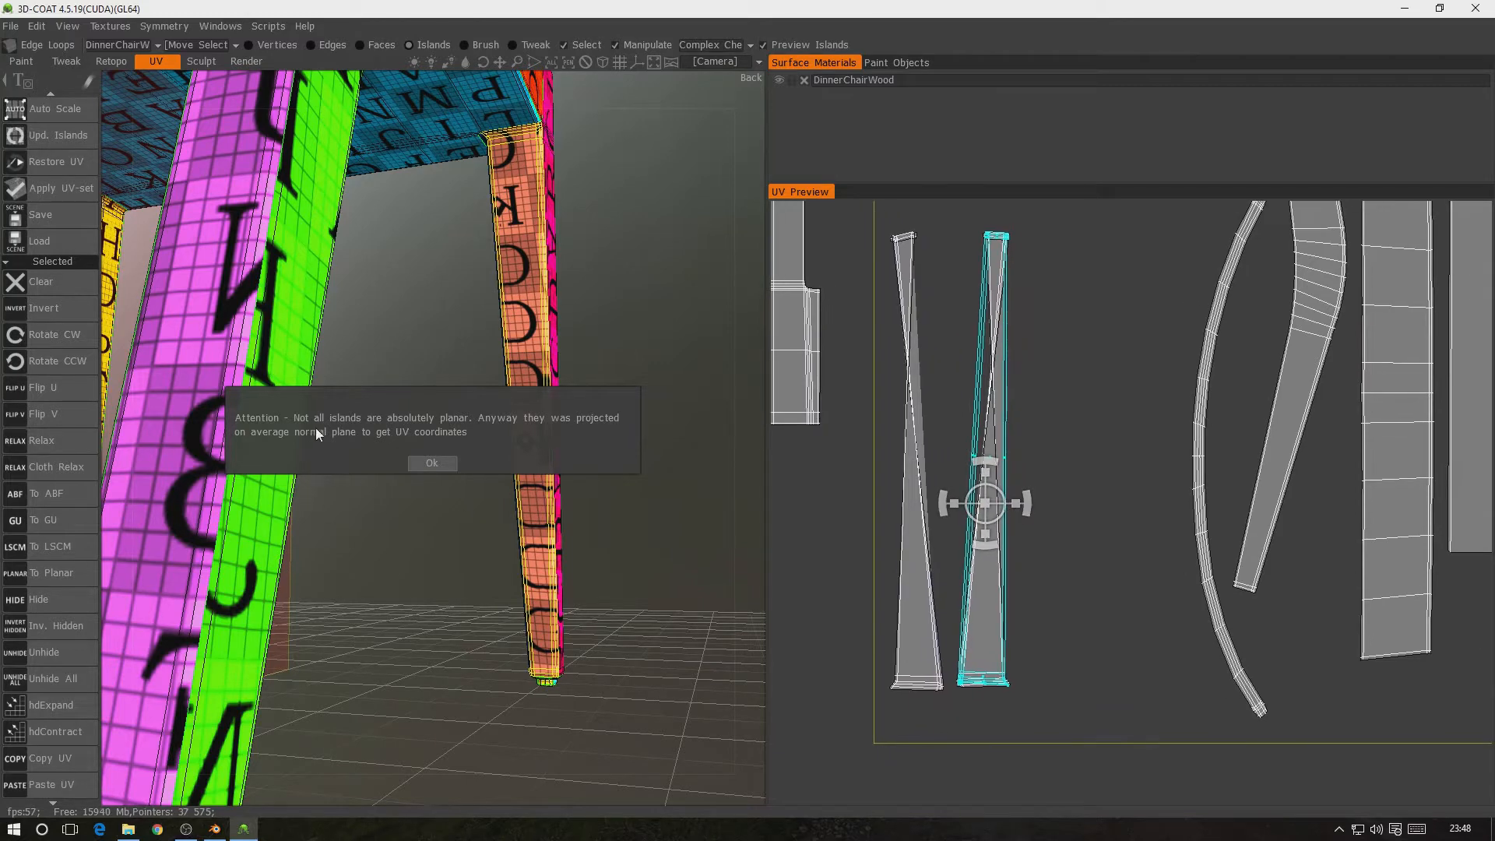
pyautogui.click(430, 463)
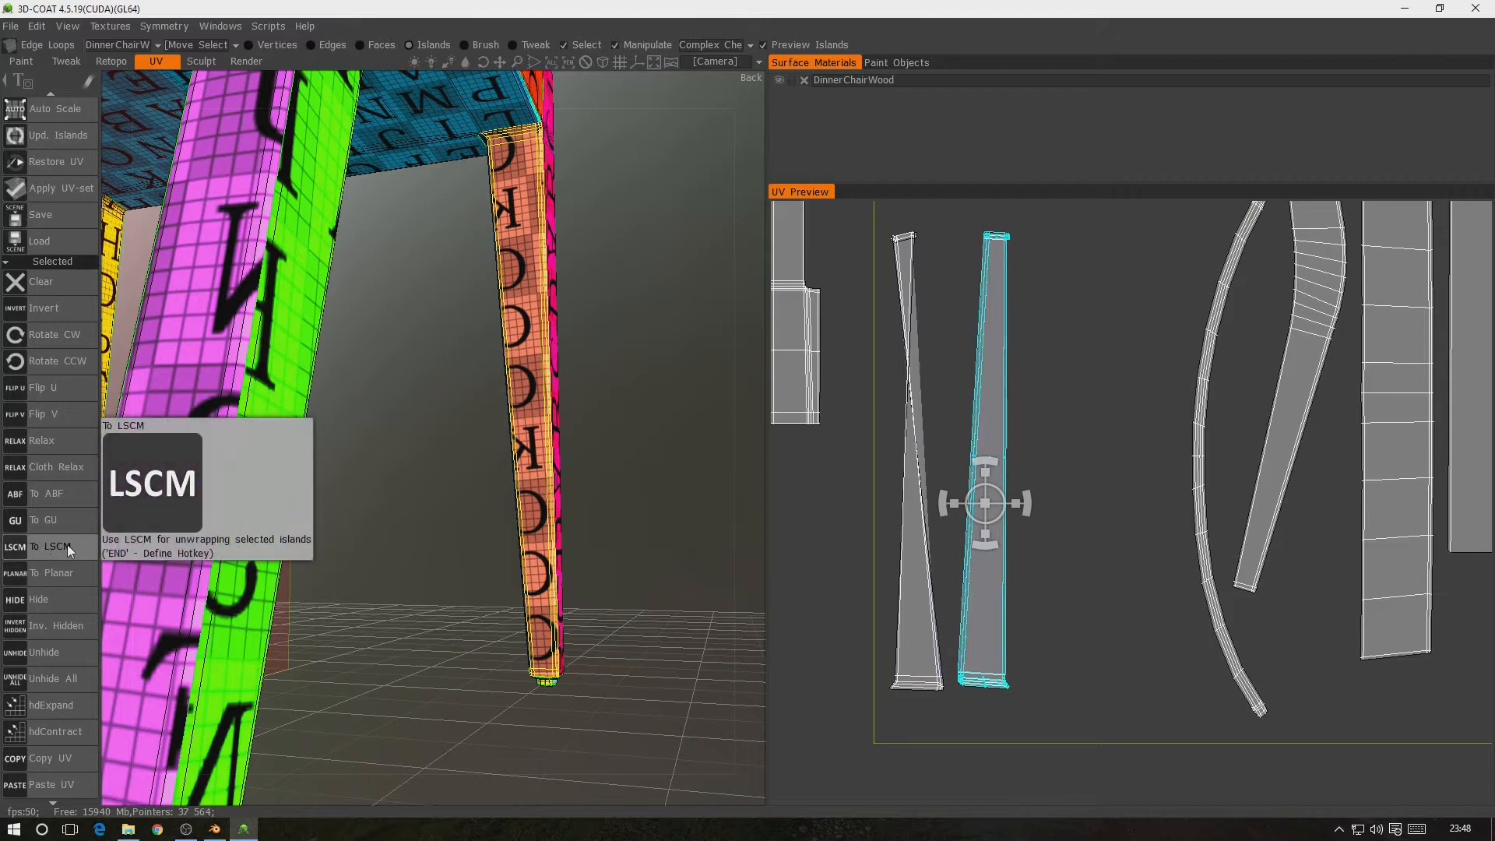
# Untwist the neighbouring leg UV island by trying the GU unwrap and unwrapping it with LSCM
pyautogui.click(915, 498)
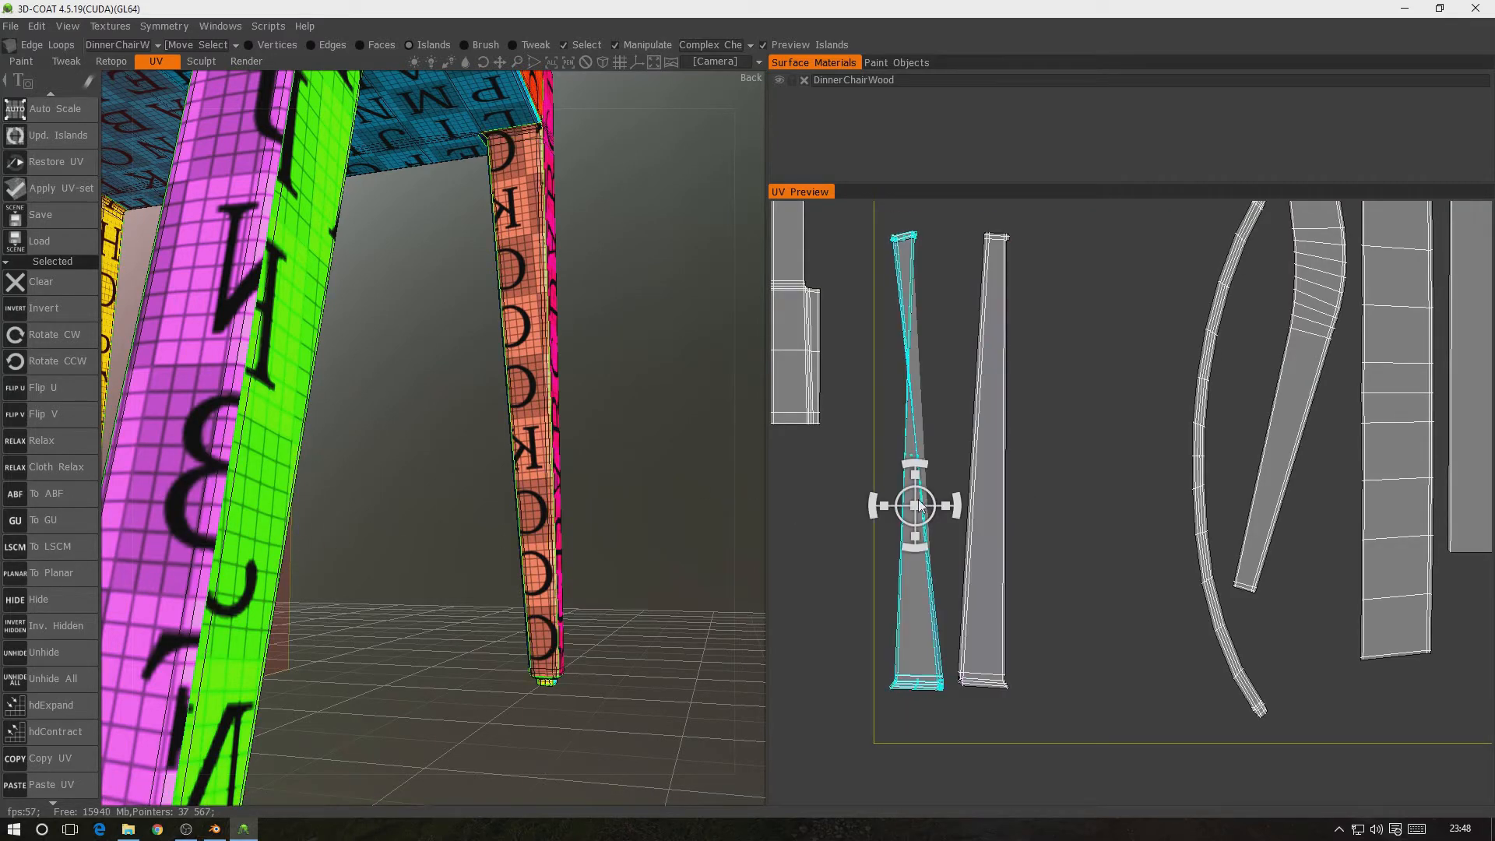
pyautogui.click(37, 521)
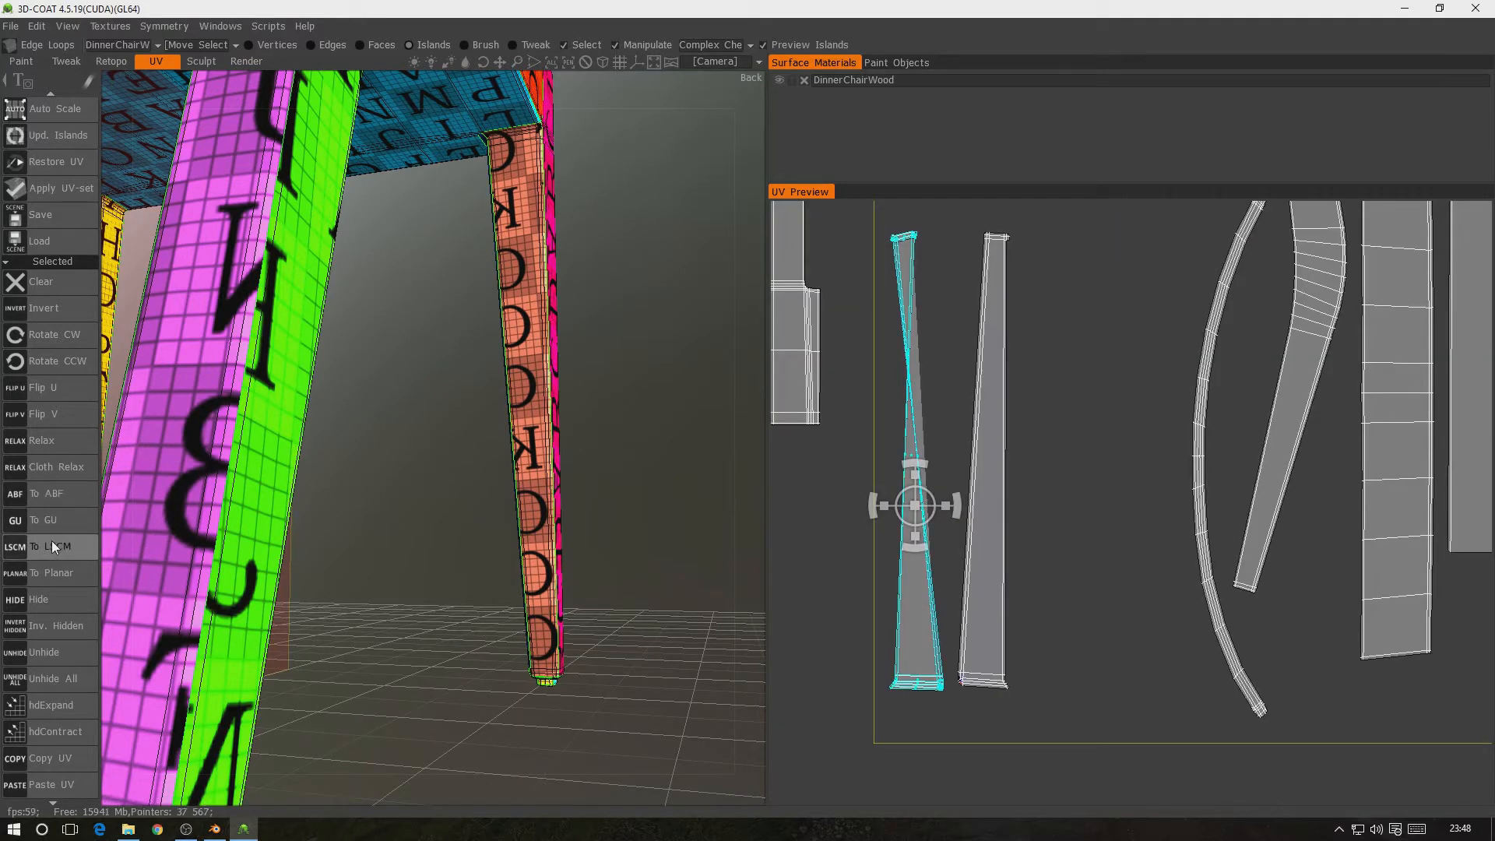
pyautogui.click(51, 542)
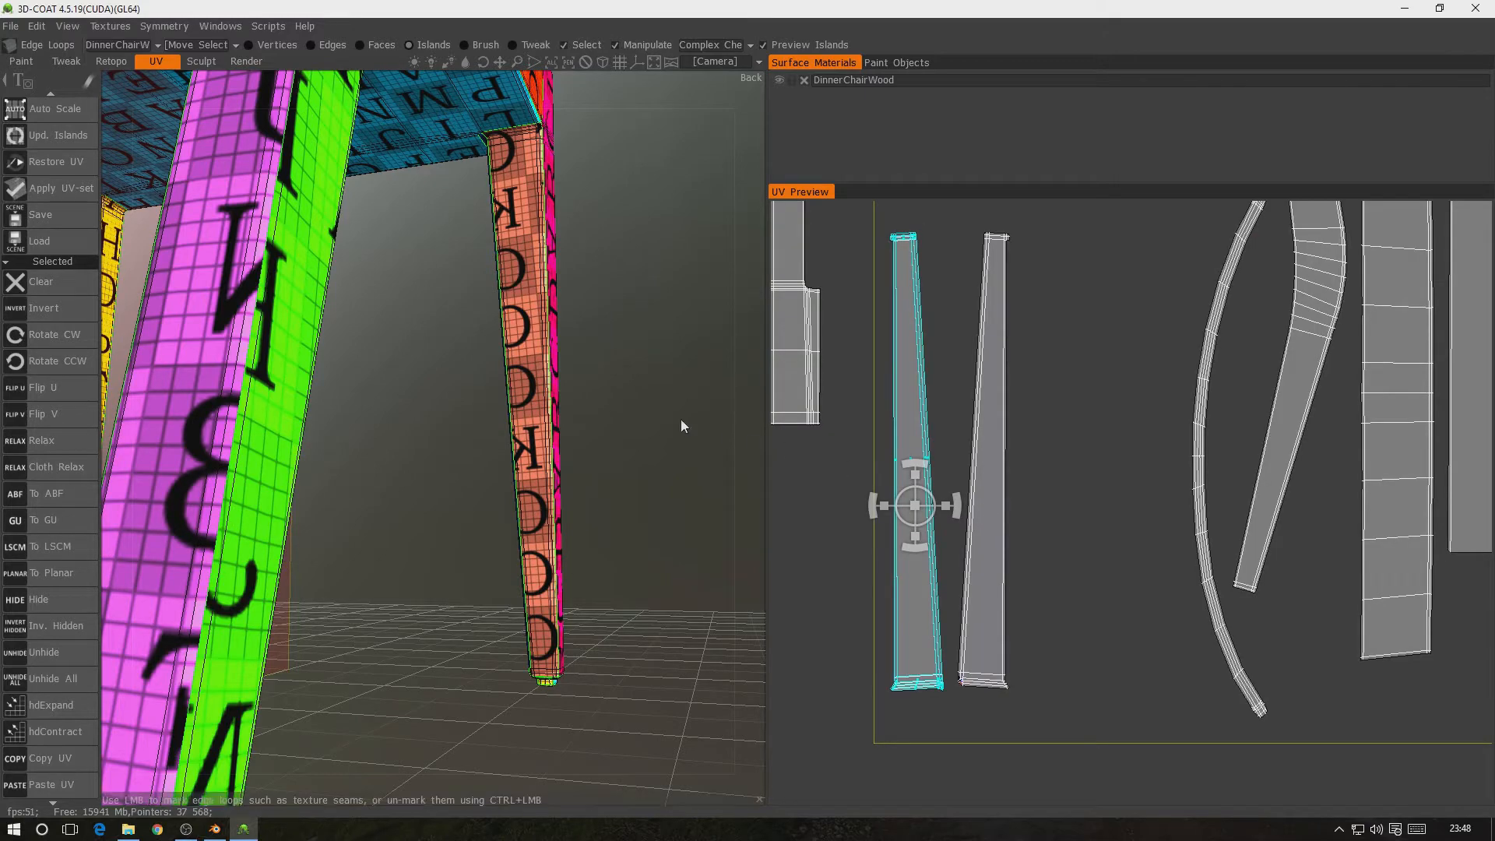
# Examine the chair legs' texture orientation and the full UV layout for islands that still need reorienting
pyautogui.moveTo(603, 310); pyautogui.dragTo(254, 434)
pyautogui.scroll(-5, 1122, 455)
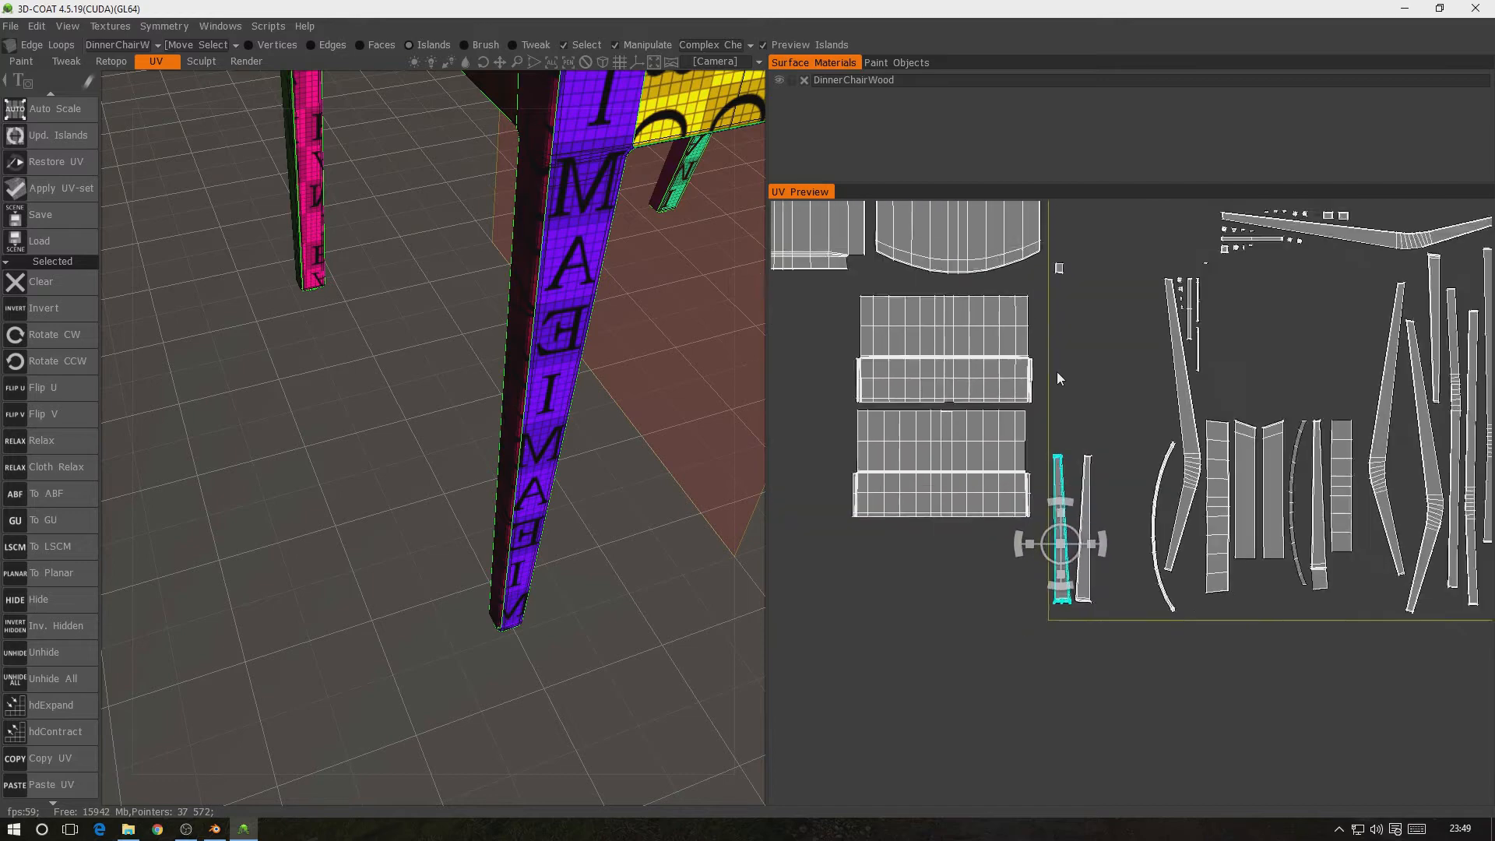
pyautogui.scroll(2, 1183, 355)
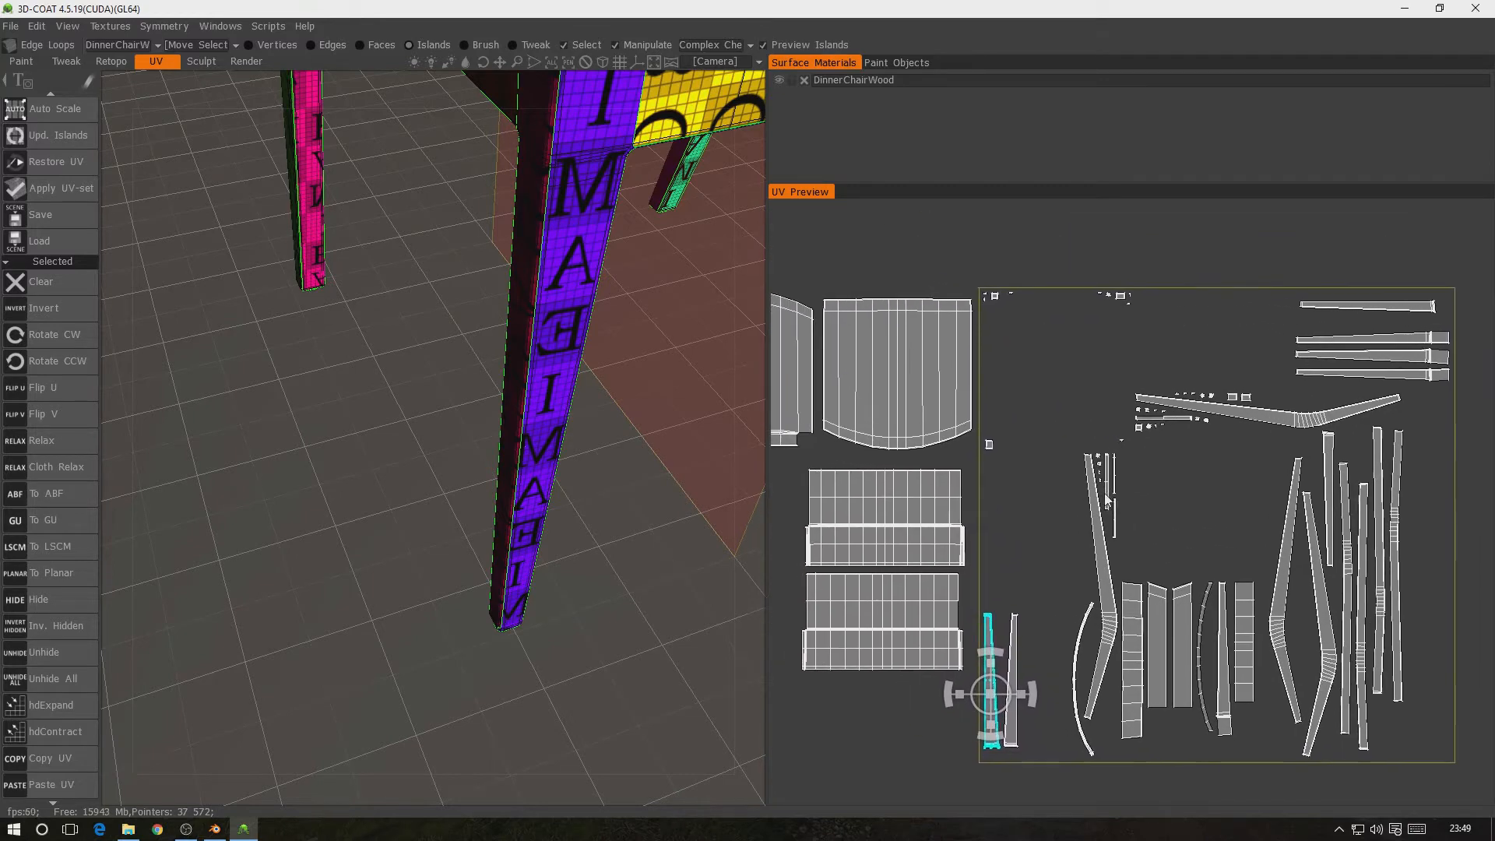
pyautogui.moveTo(1298, 387); pyautogui.dragTo(1151, 450, button='middle')
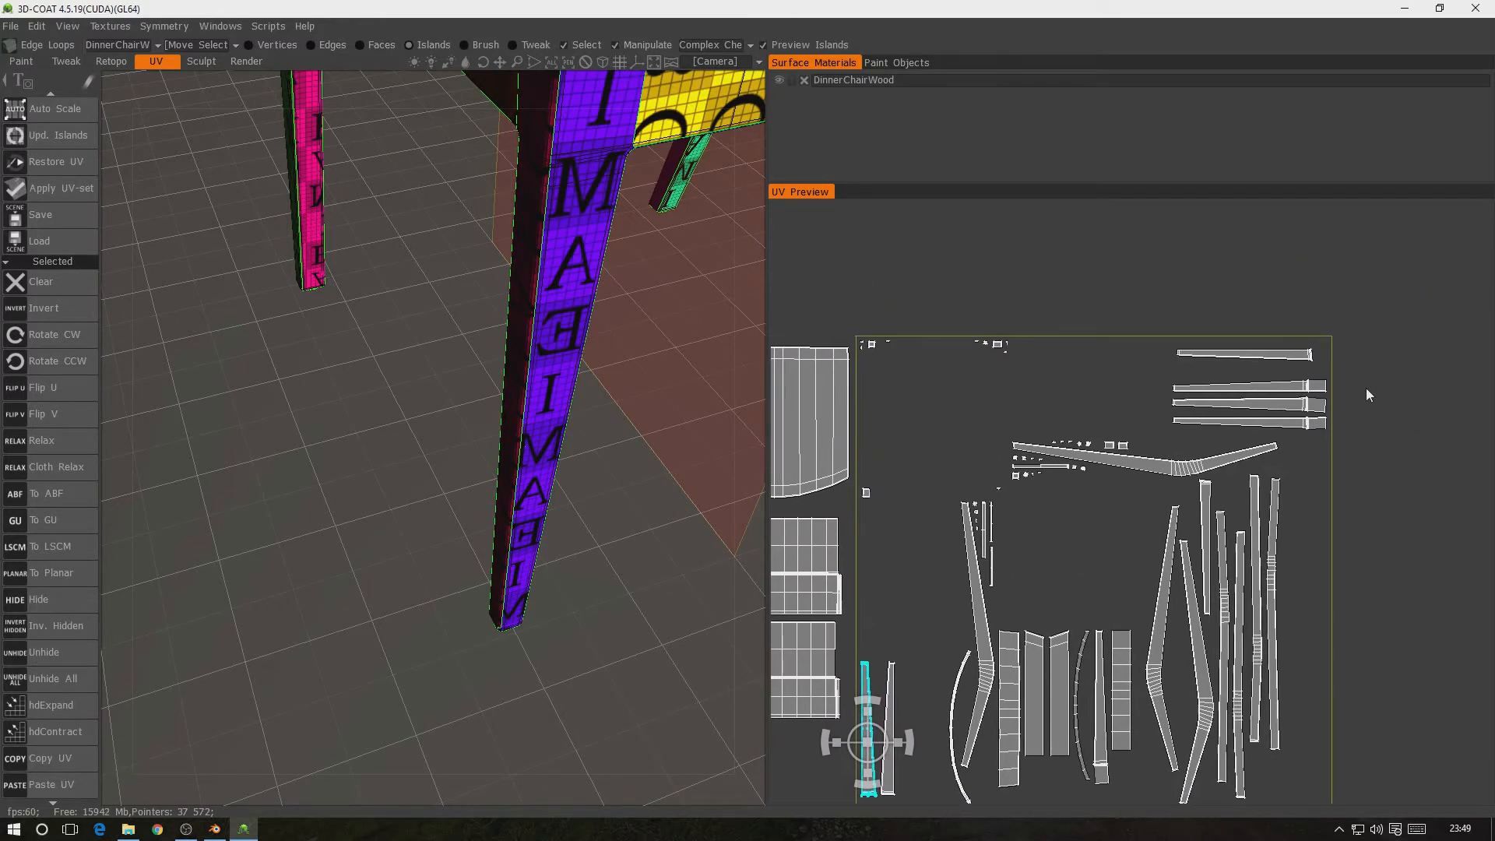
pyautogui.moveTo(1369, 394); pyautogui.dragTo(1318, 549, button='right')
pyautogui.moveTo(1325, 414); pyautogui.dragTo(1121, 603, button='middle')
pyautogui.moveTo(1121, 602); pyautogui.dragTo(1088, 514, button='right')
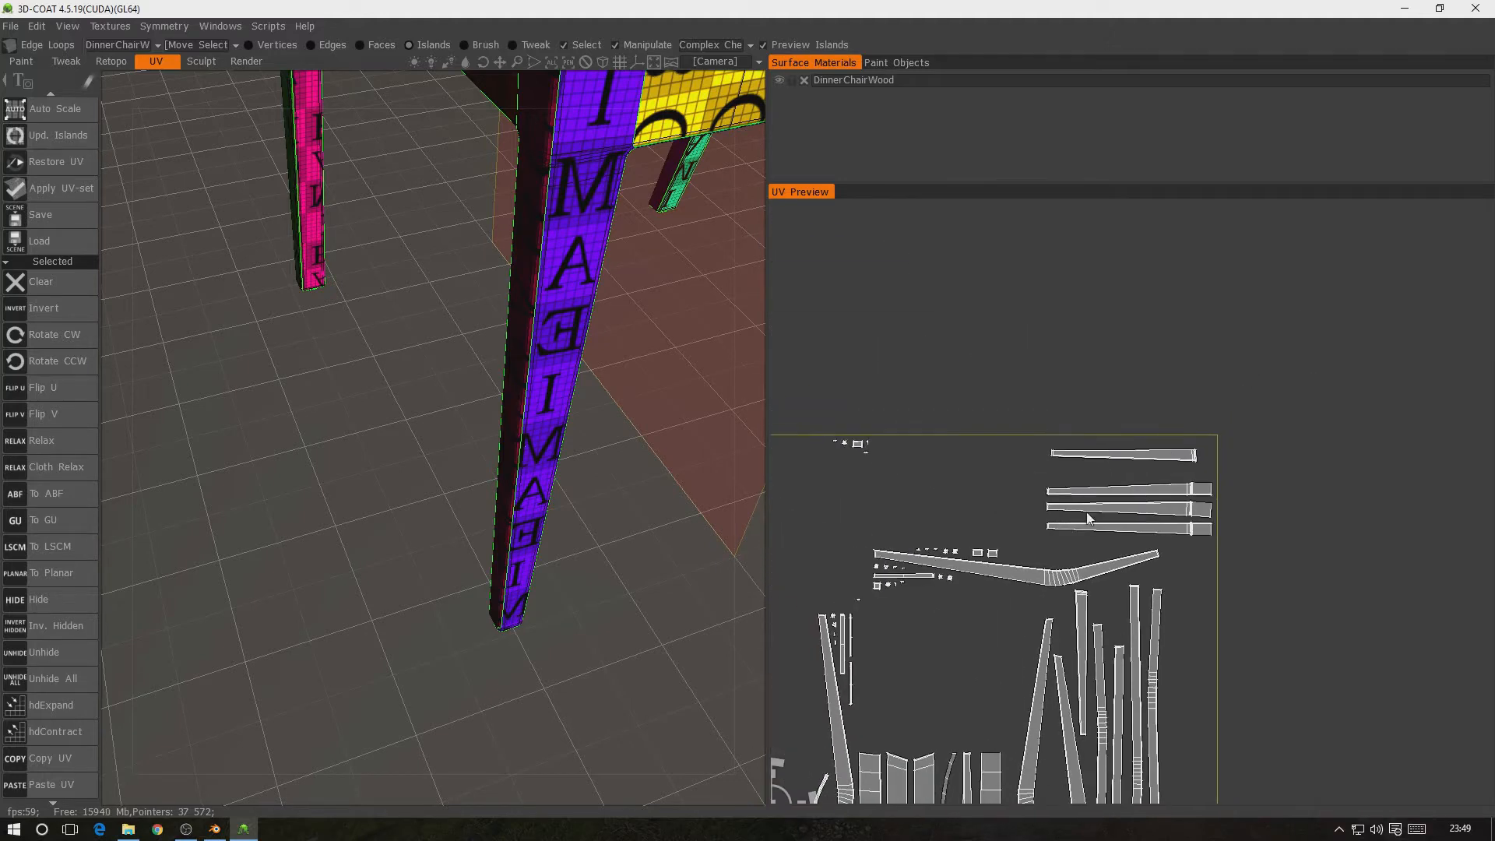
pyautogui.moveTo(1060, 522); pyautogui.dragTo(1245, 340, button='middle')
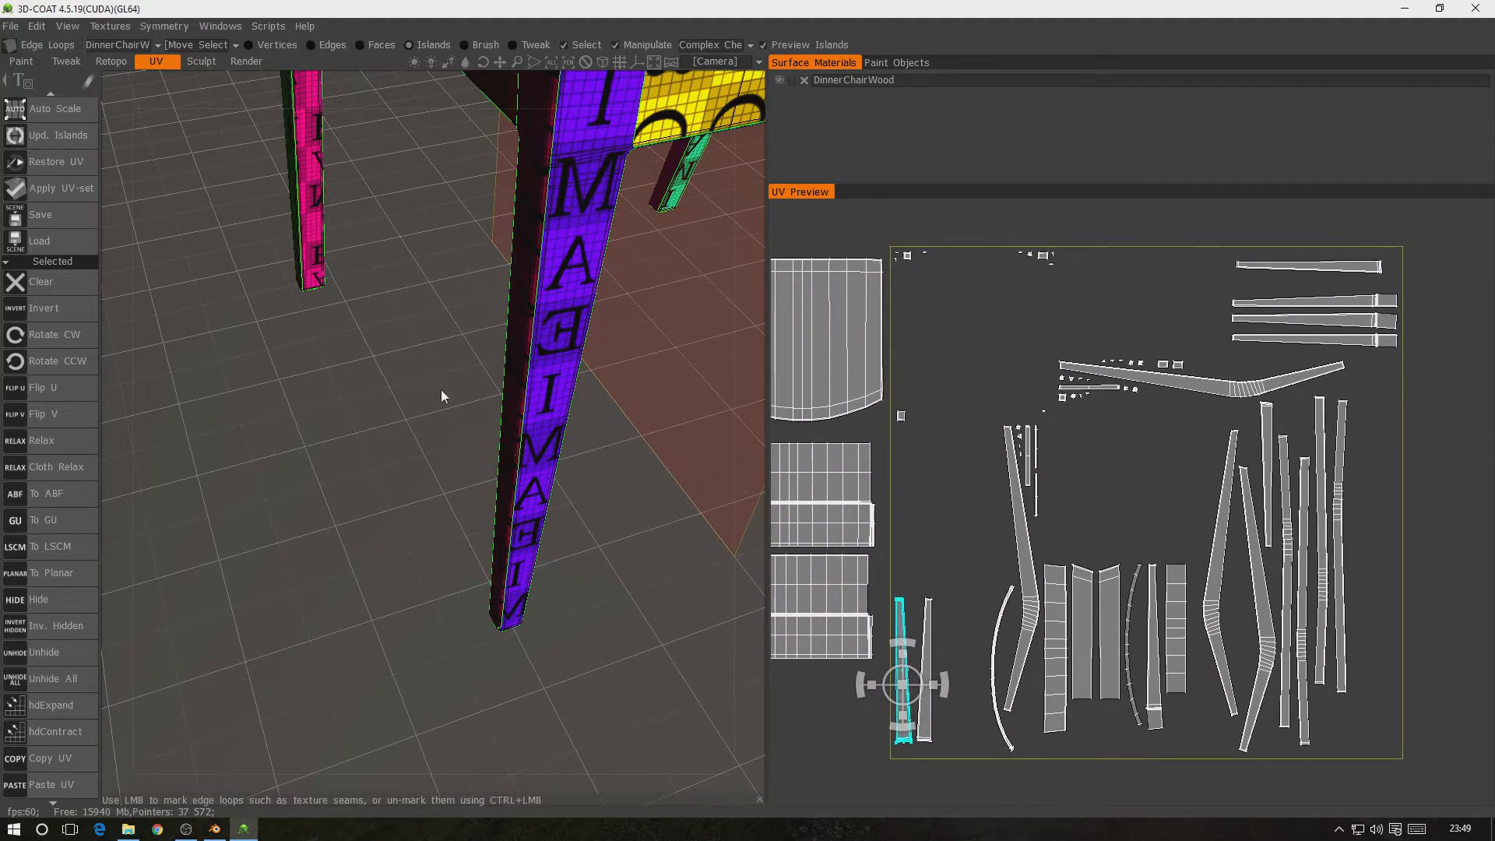
pyautogui.moveTo(381, 387); pyautogui.dragTo(571, 422)
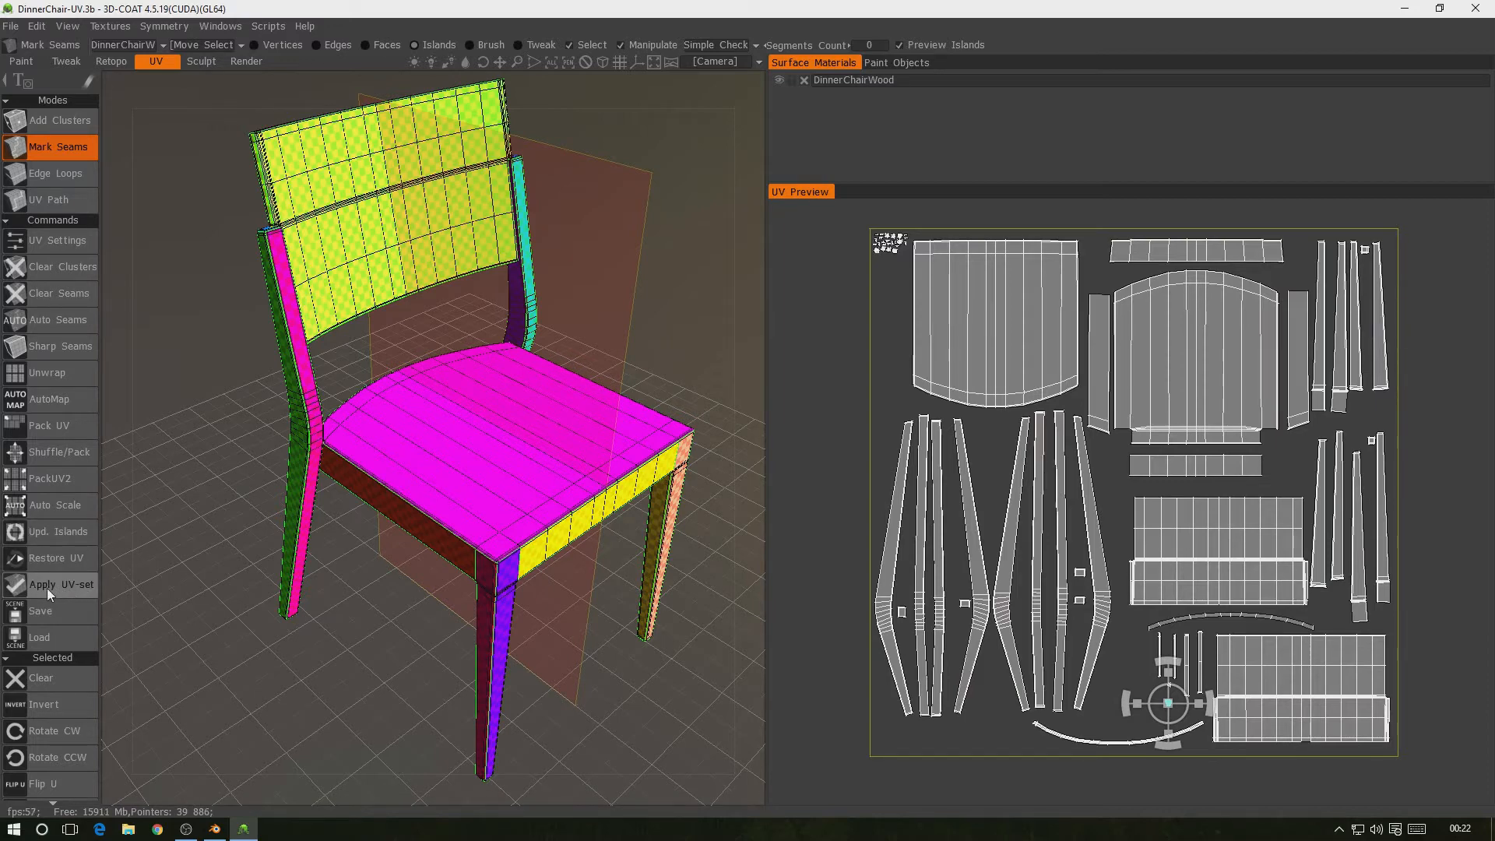
# Apply the UV set and export the low-poly chair over the existing DinnerChair-Be.obj in the Beryllium folder
pyautogui.click(46, 587)
pyautogui.click(327, 463)
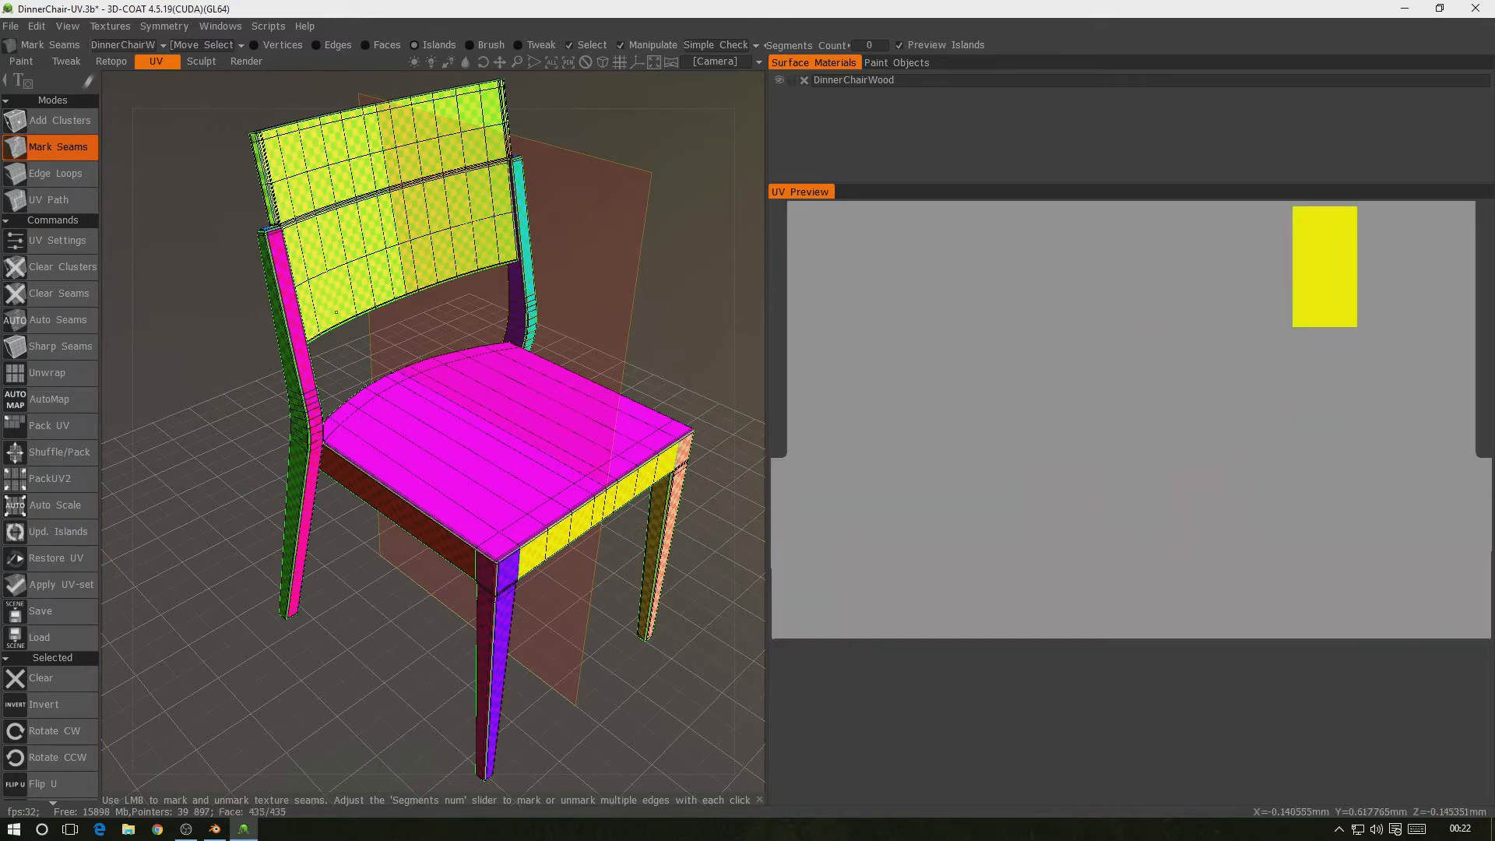
pyautogui.click(12, 26)
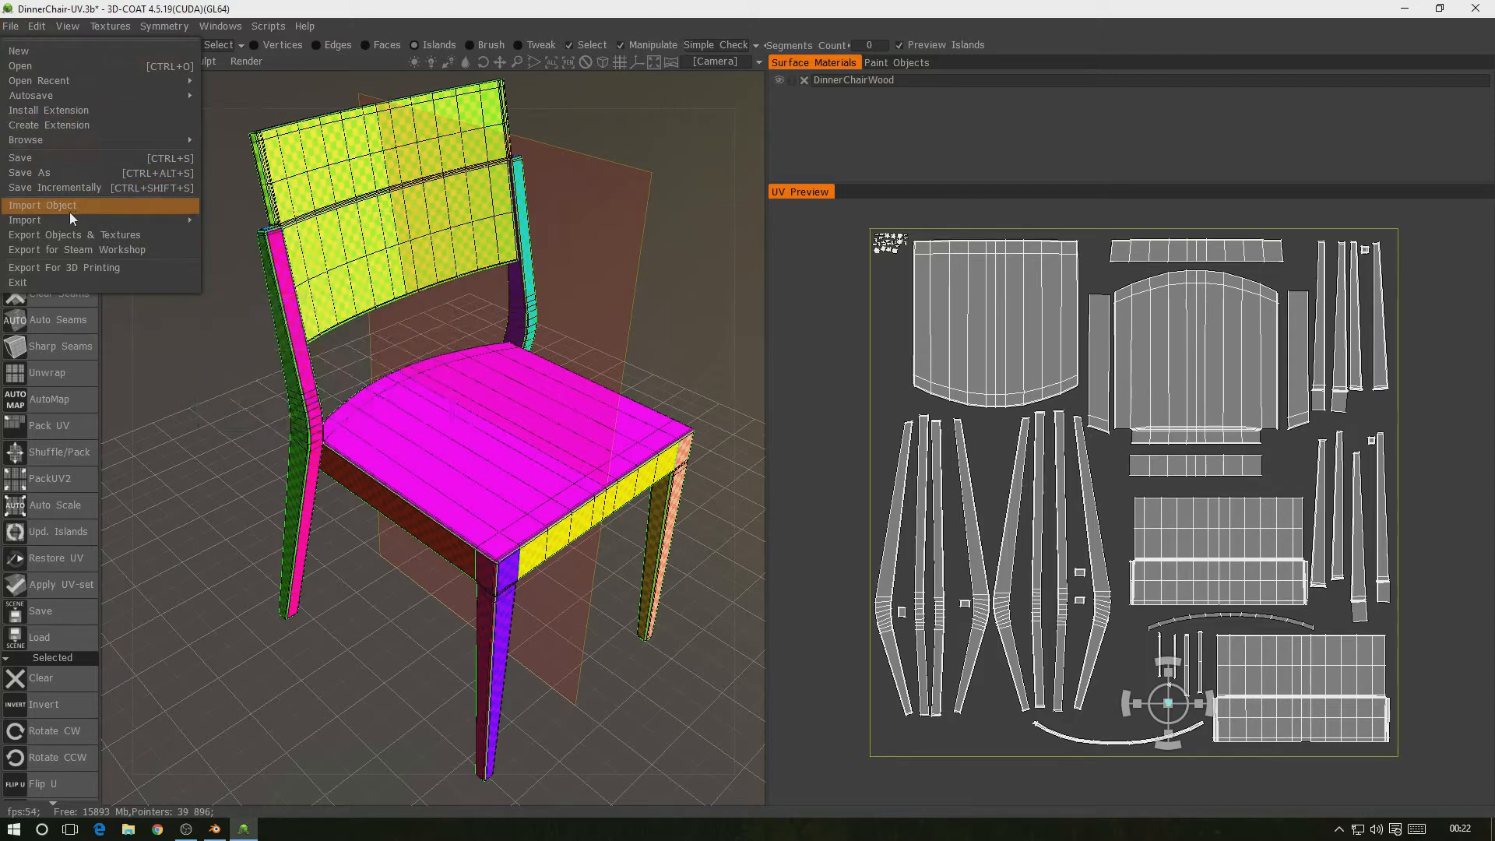
pyautogui.click(67, 233)
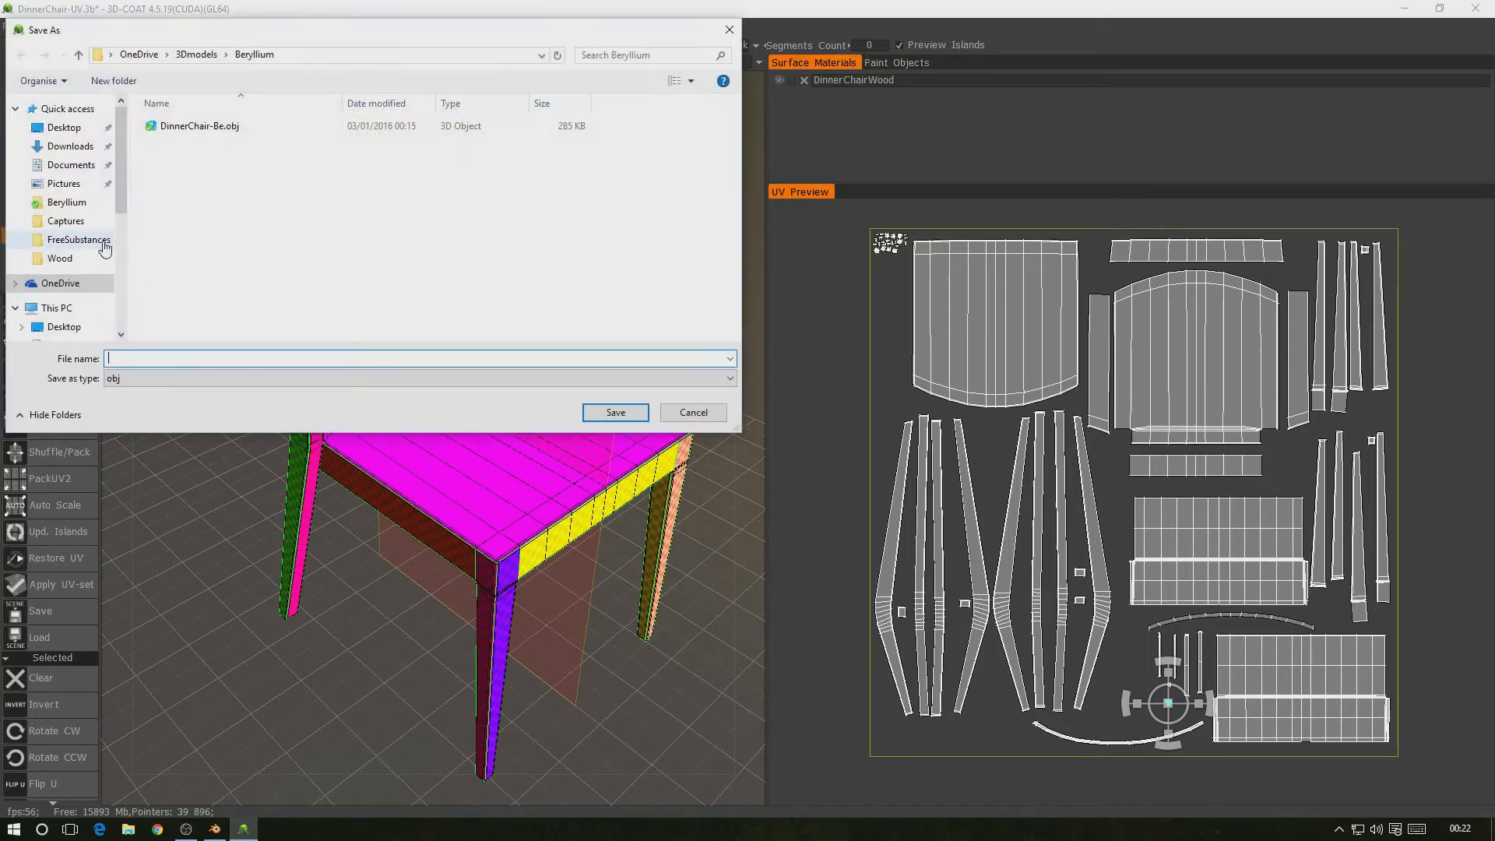
pyautogui.click(181, 127)
pyautogui.click(598, 409)
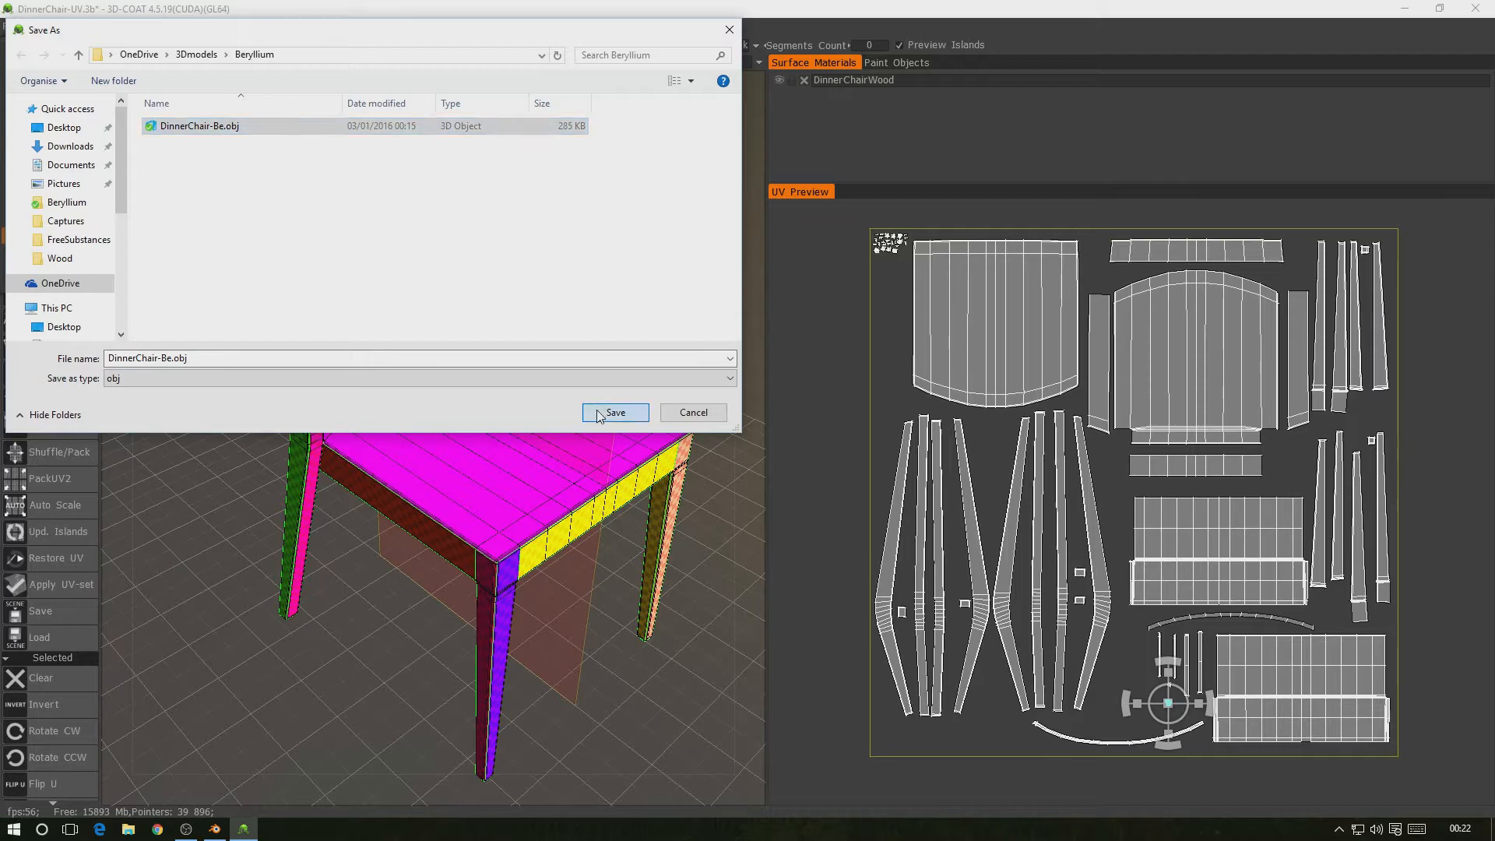
pyautogui.click(786, 418)
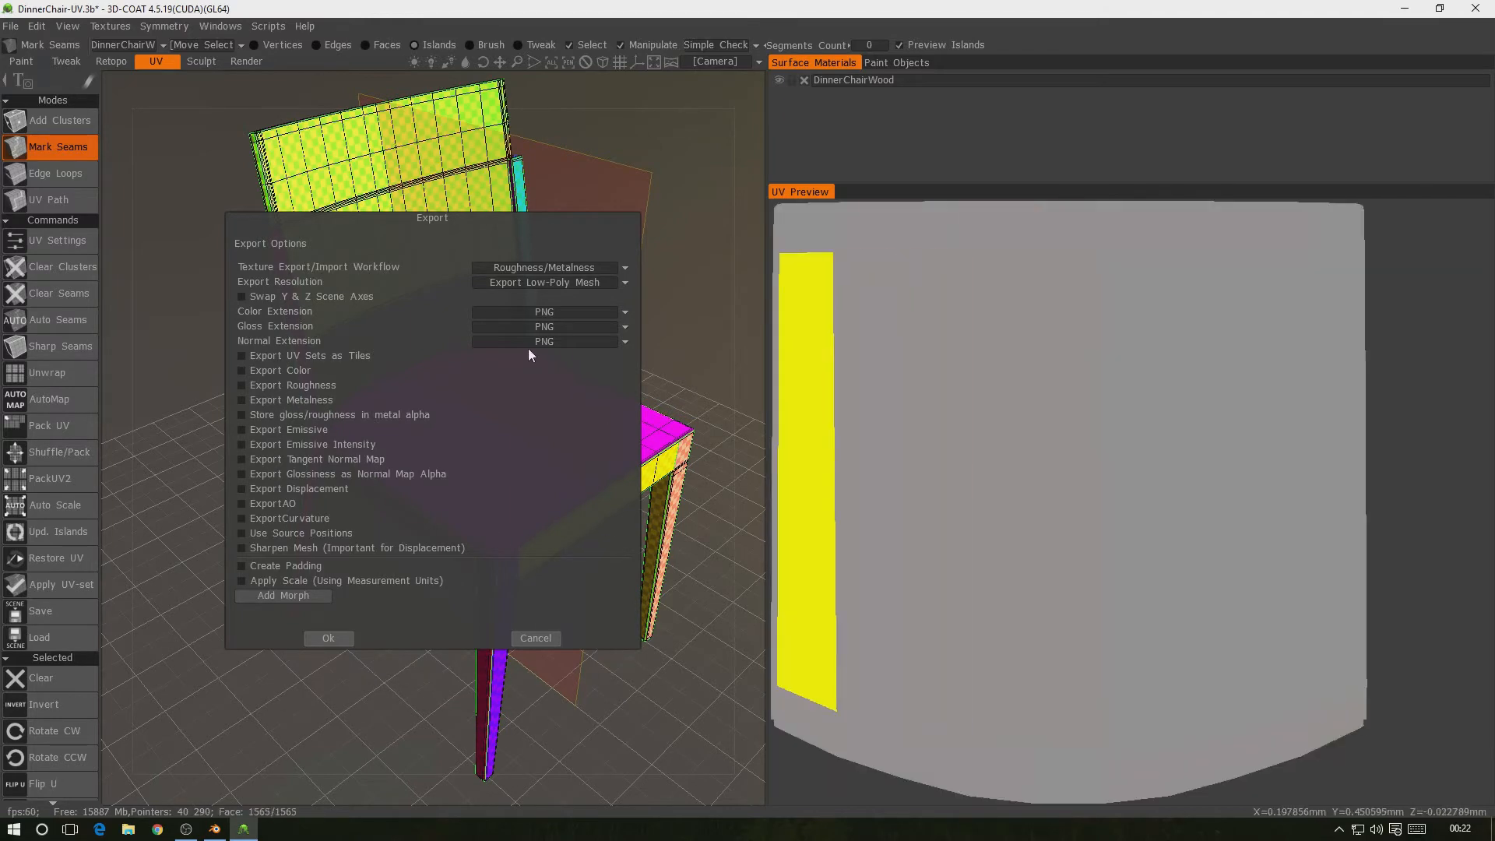
pyautogui.click(328, 638)
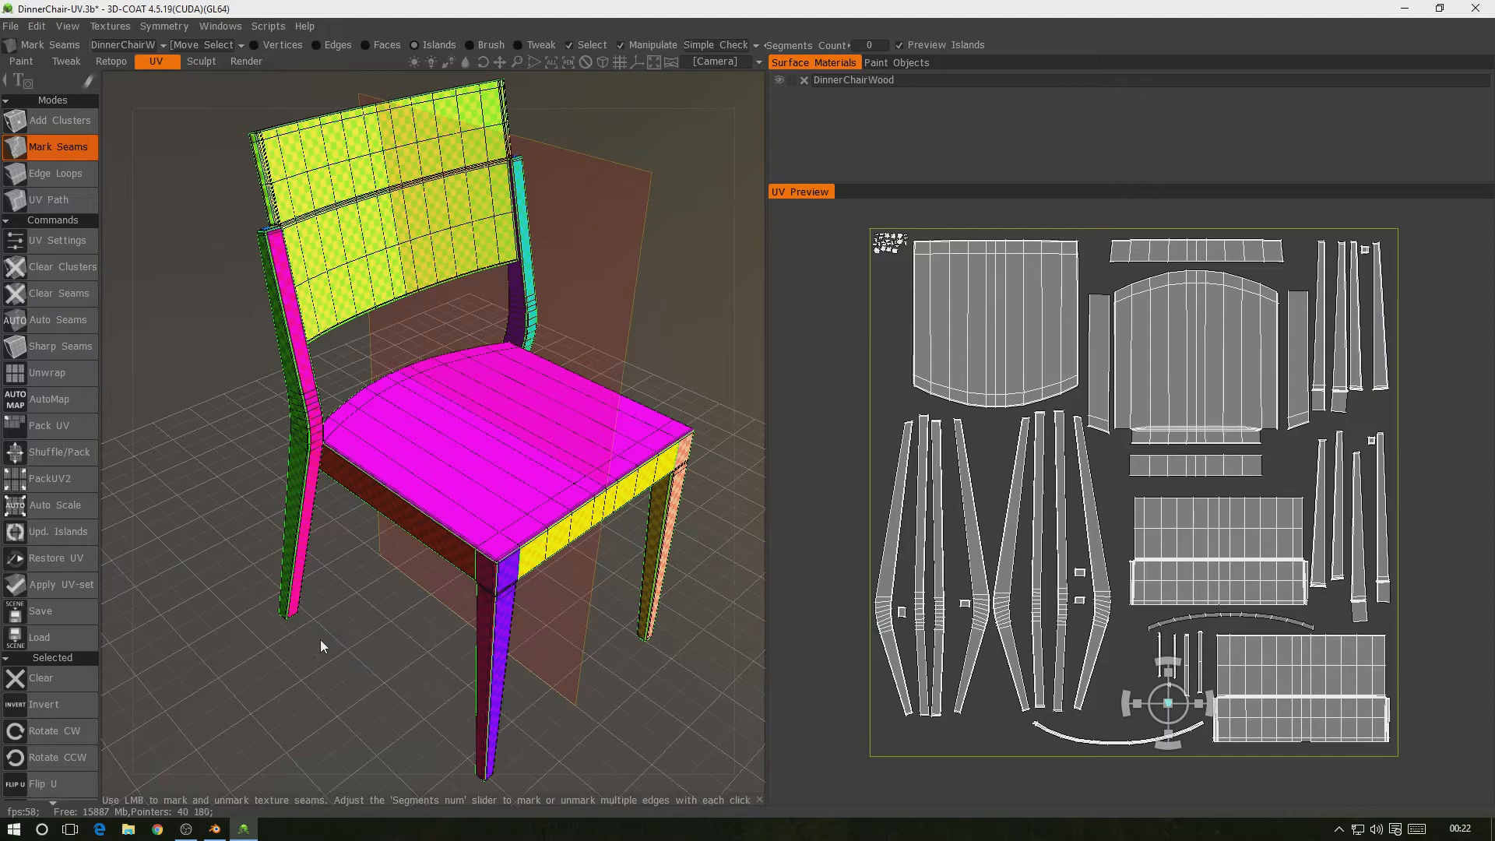
# Switch to Blender, import DinnerChair-Be.obj, and hide the original DinnerChair-WORK object
pyautogui.click(216, 831)
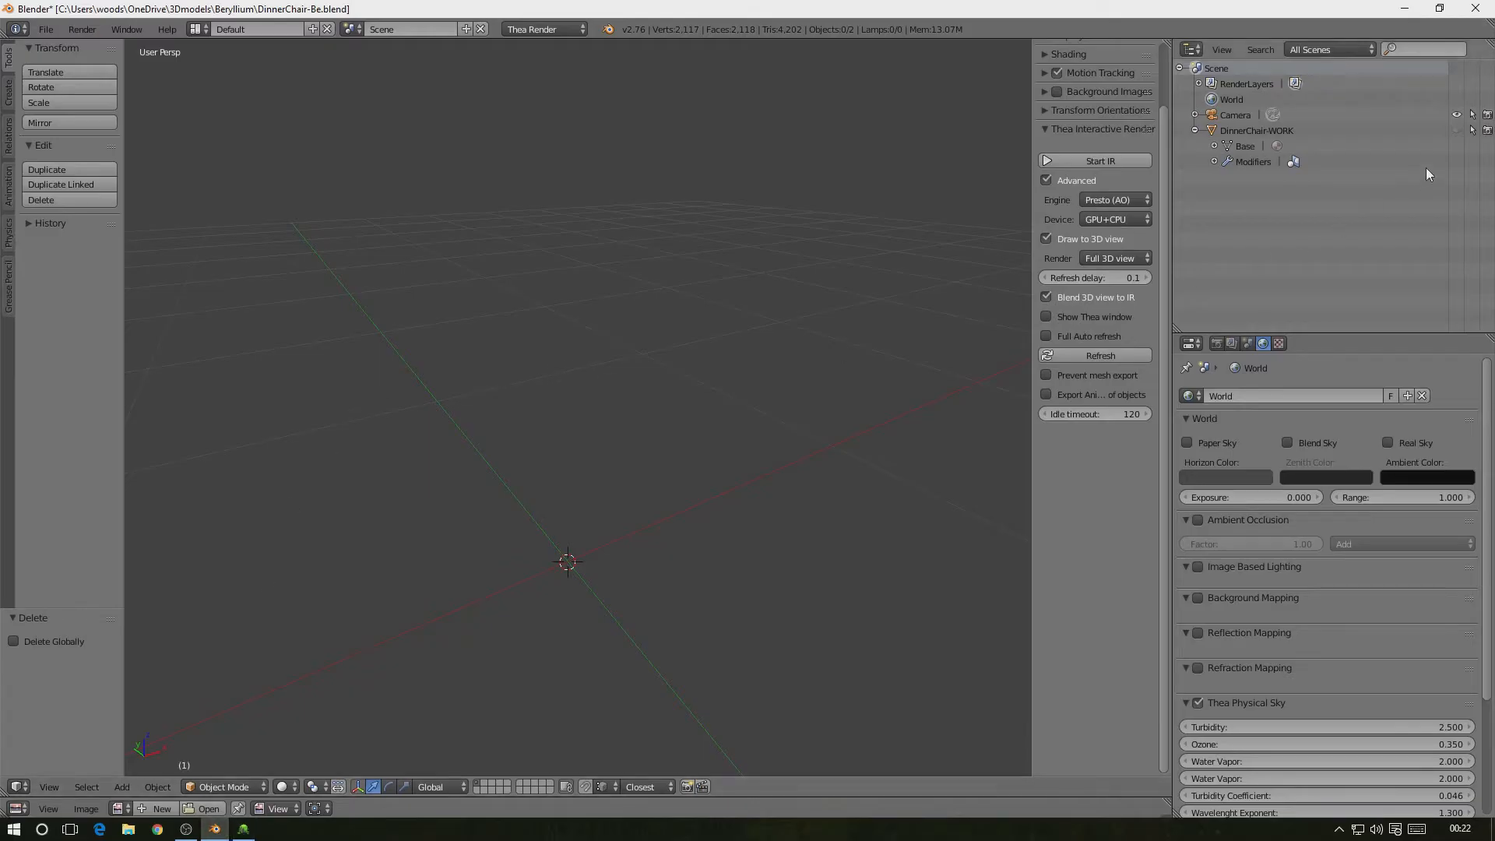
pyautogui.click(1458, 131)
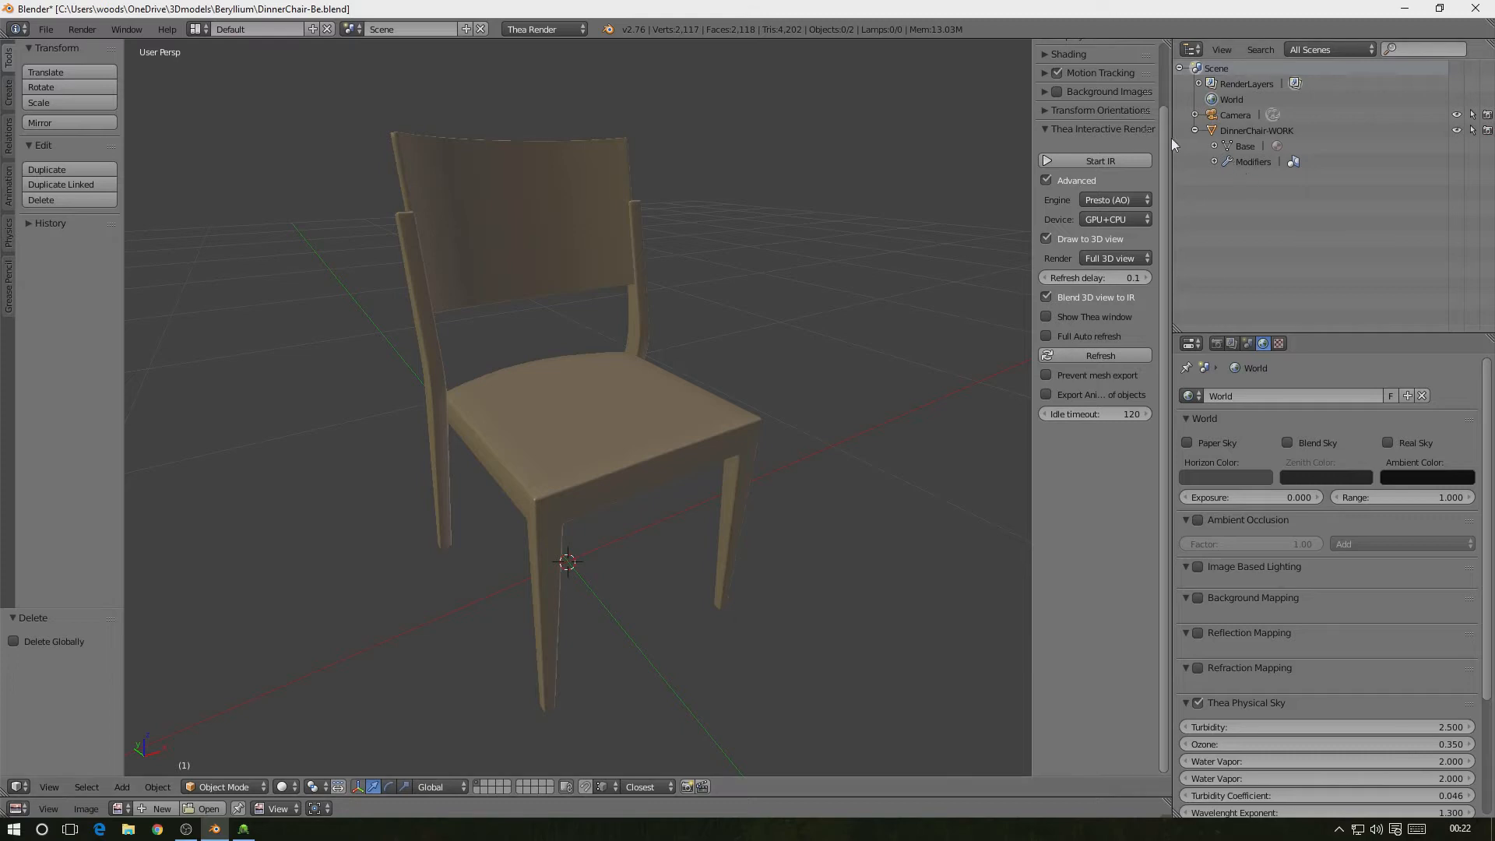
pyautogui.click(46, 29)
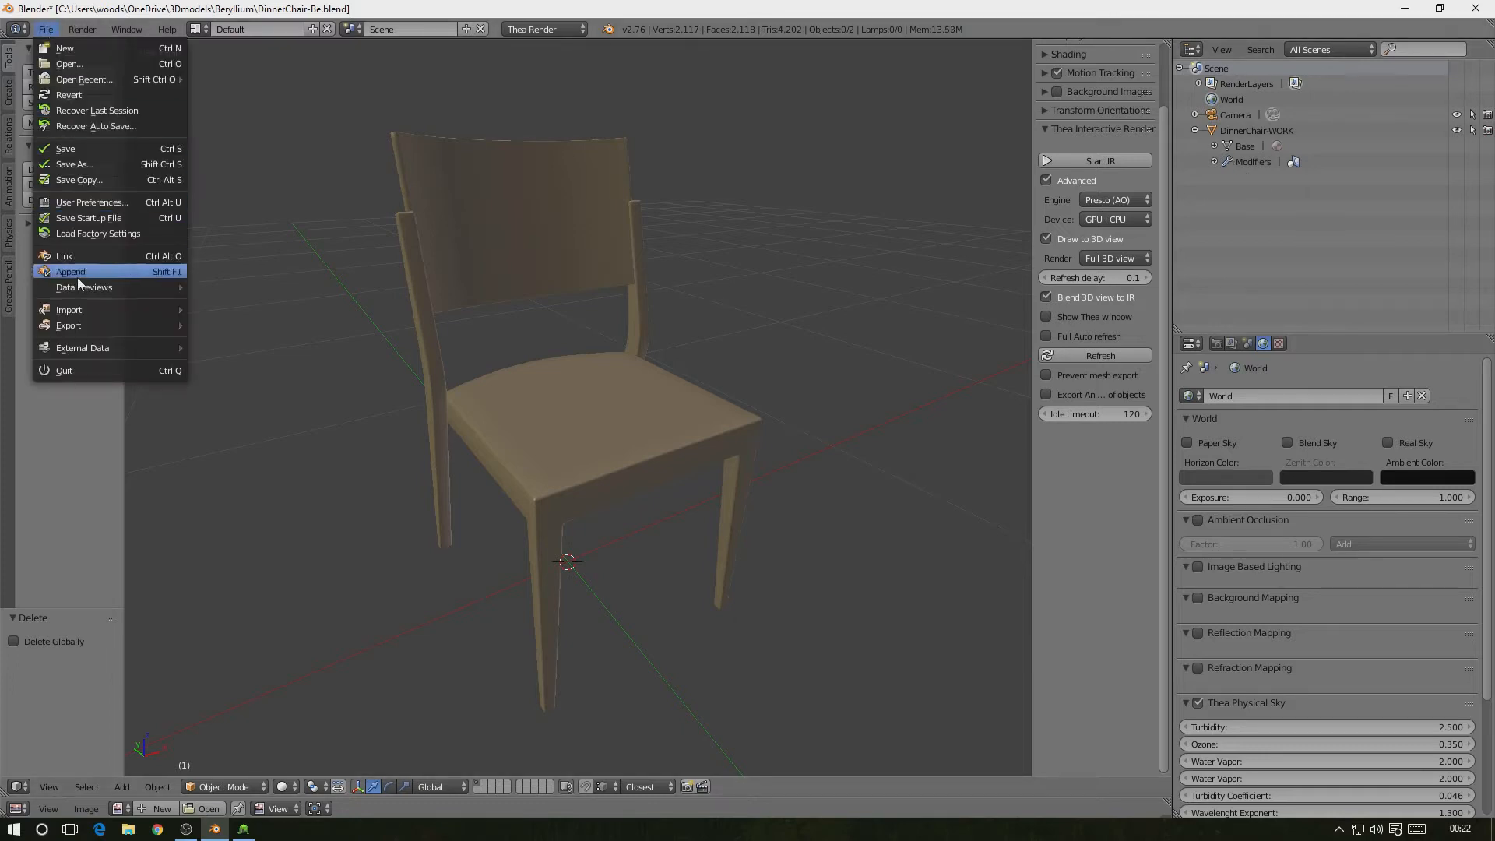
pyautogui.moveTo(82, 310)
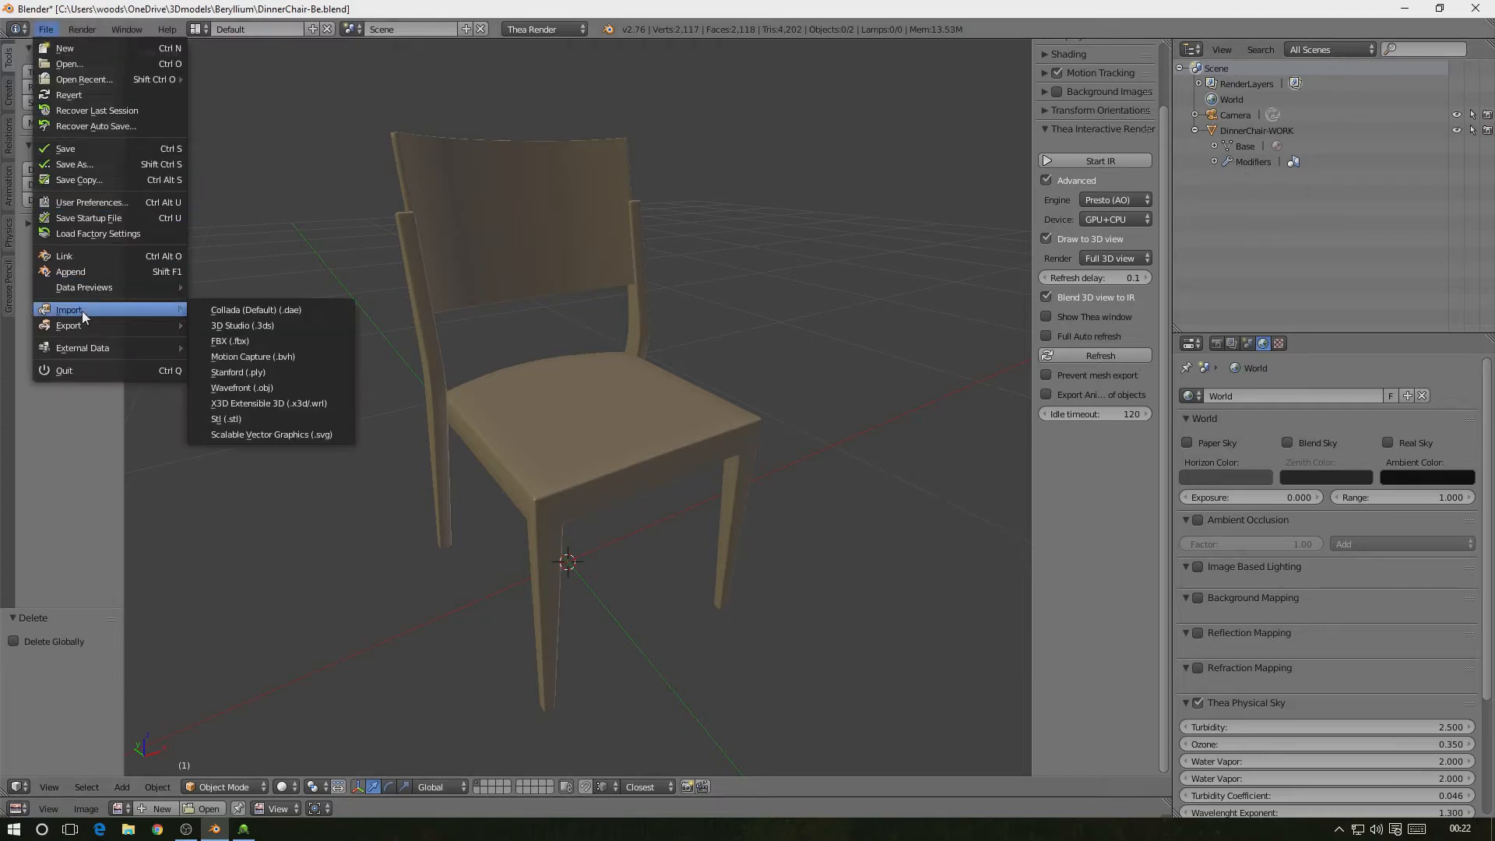
pyautogui.click(245, 386)
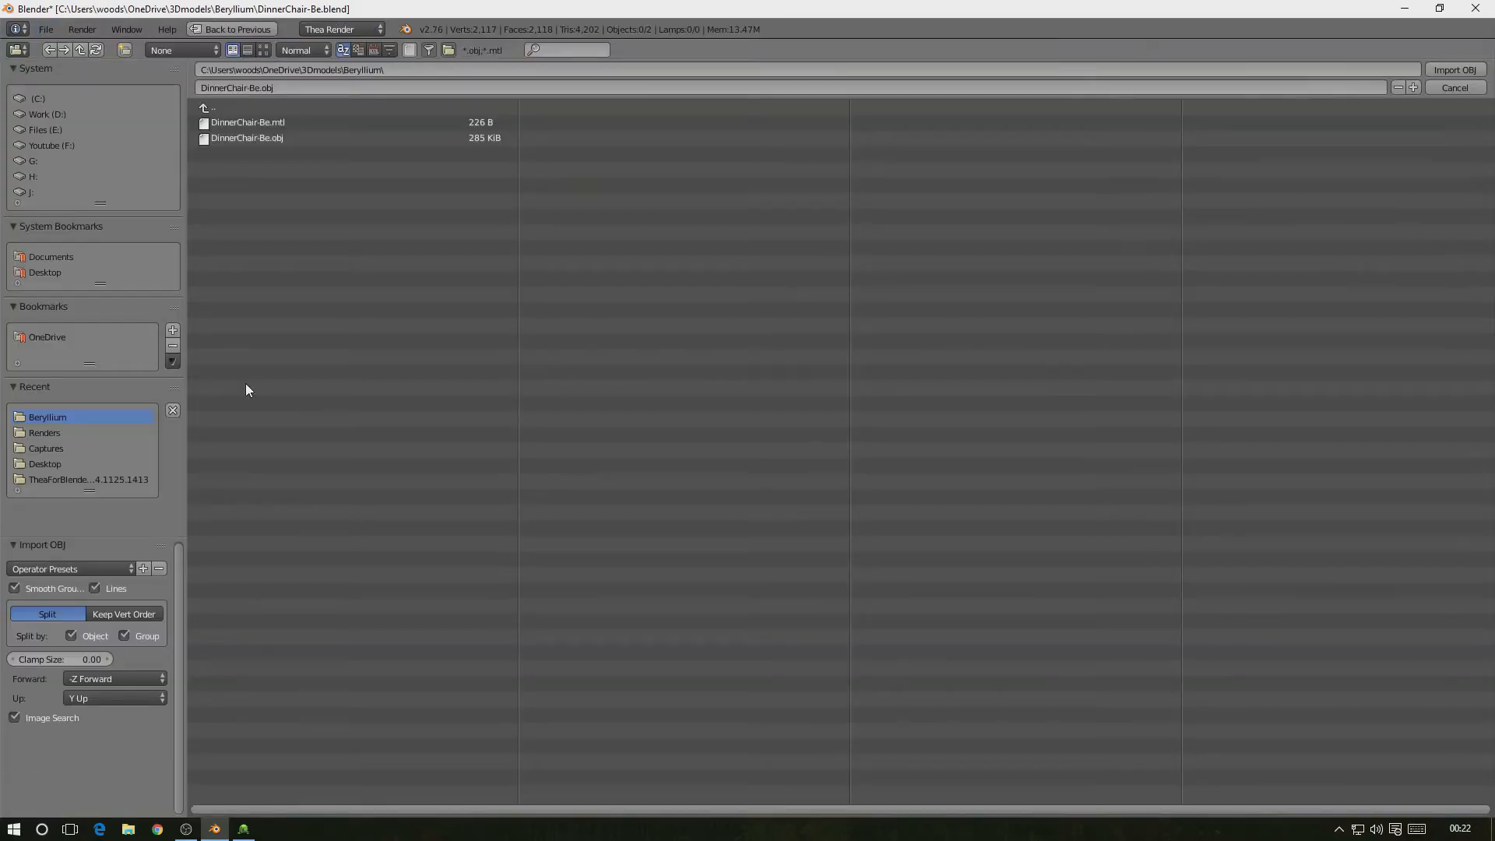
pyautogui.click(250, 138)
pyautogui.click(1459, 70)
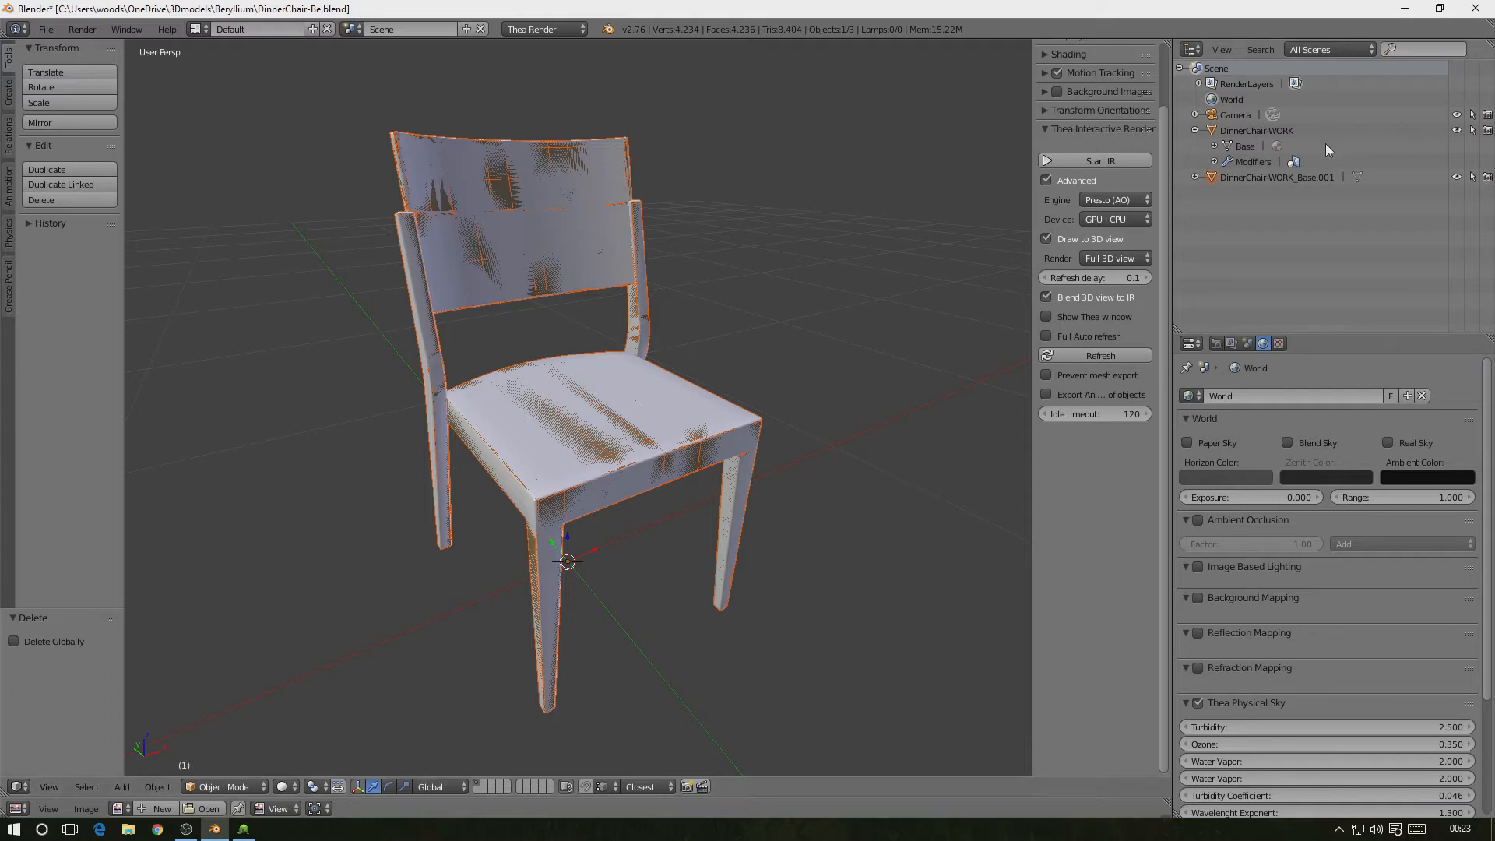
pyautogui.click(1457, 131)
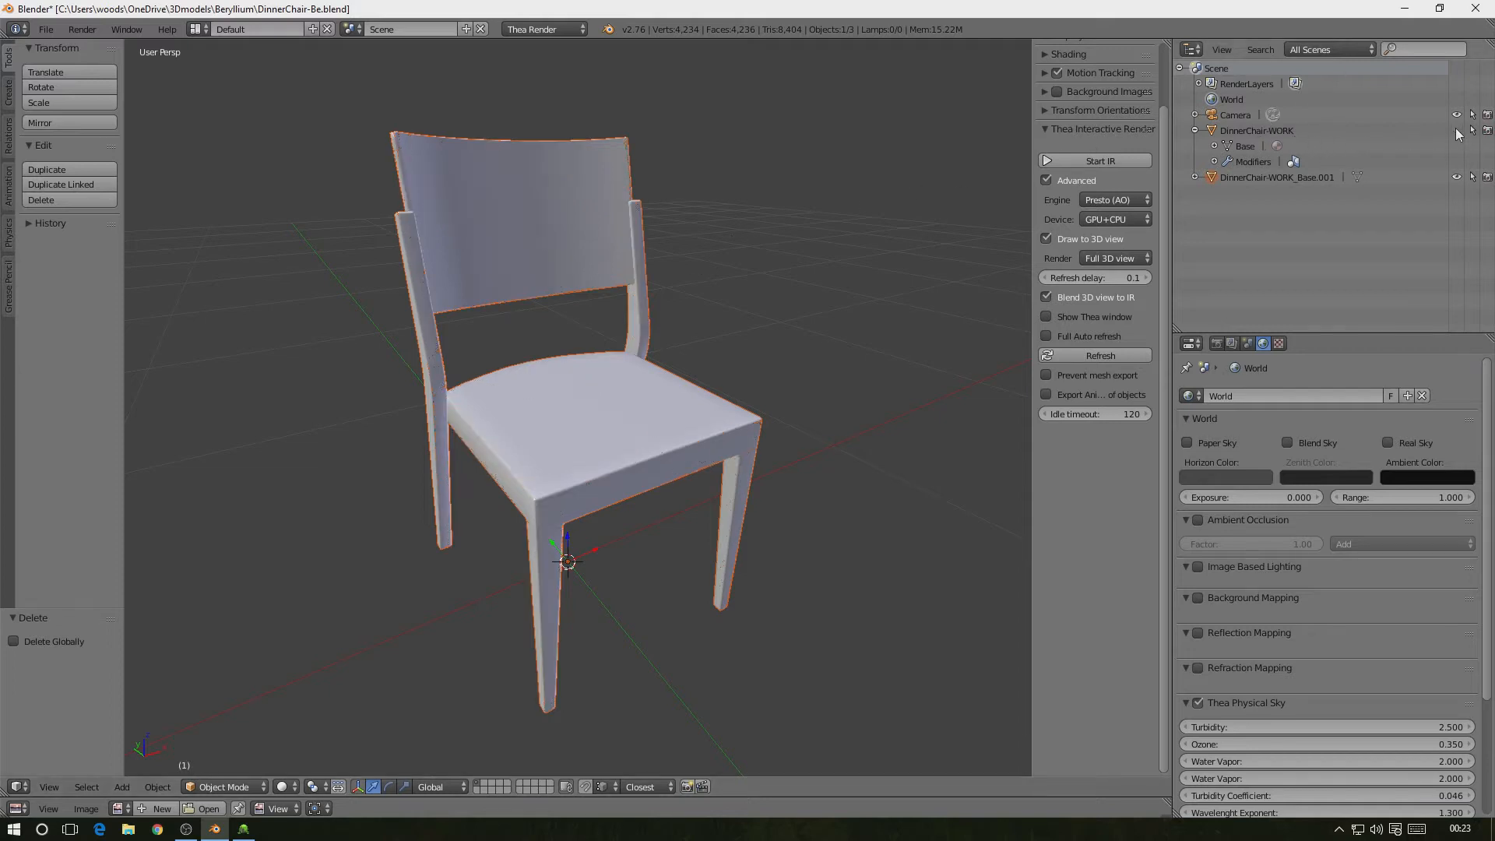
# Check the imported chair's UV layout by viewing its mesh in Edit Mode with an enlarged UV editor
pyautogui.click(1284, 176)
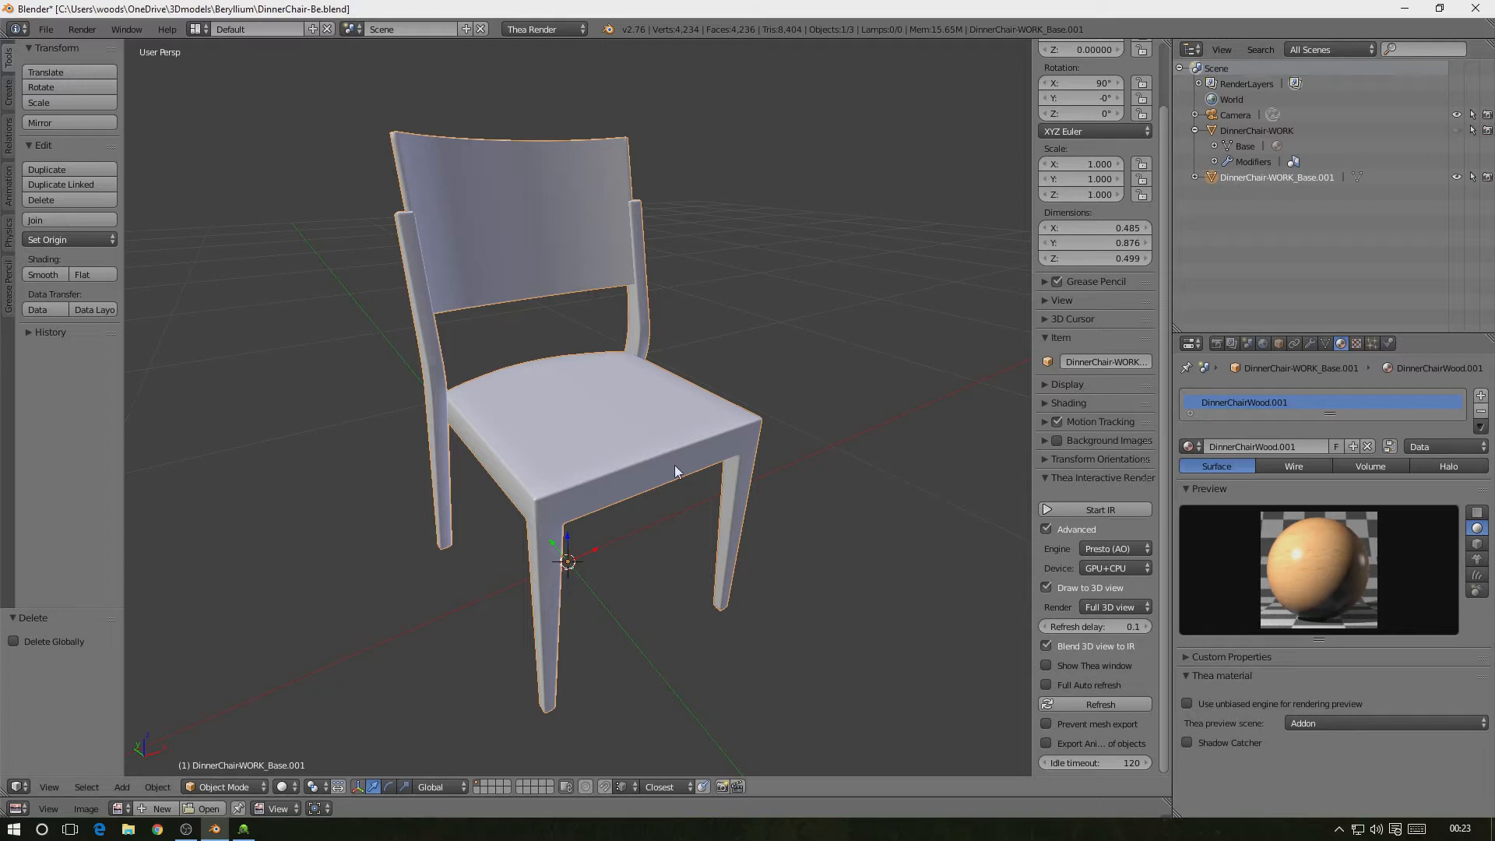
pyautogui.moveTo(771, 799); pyautogui.dragTo(814, 576)
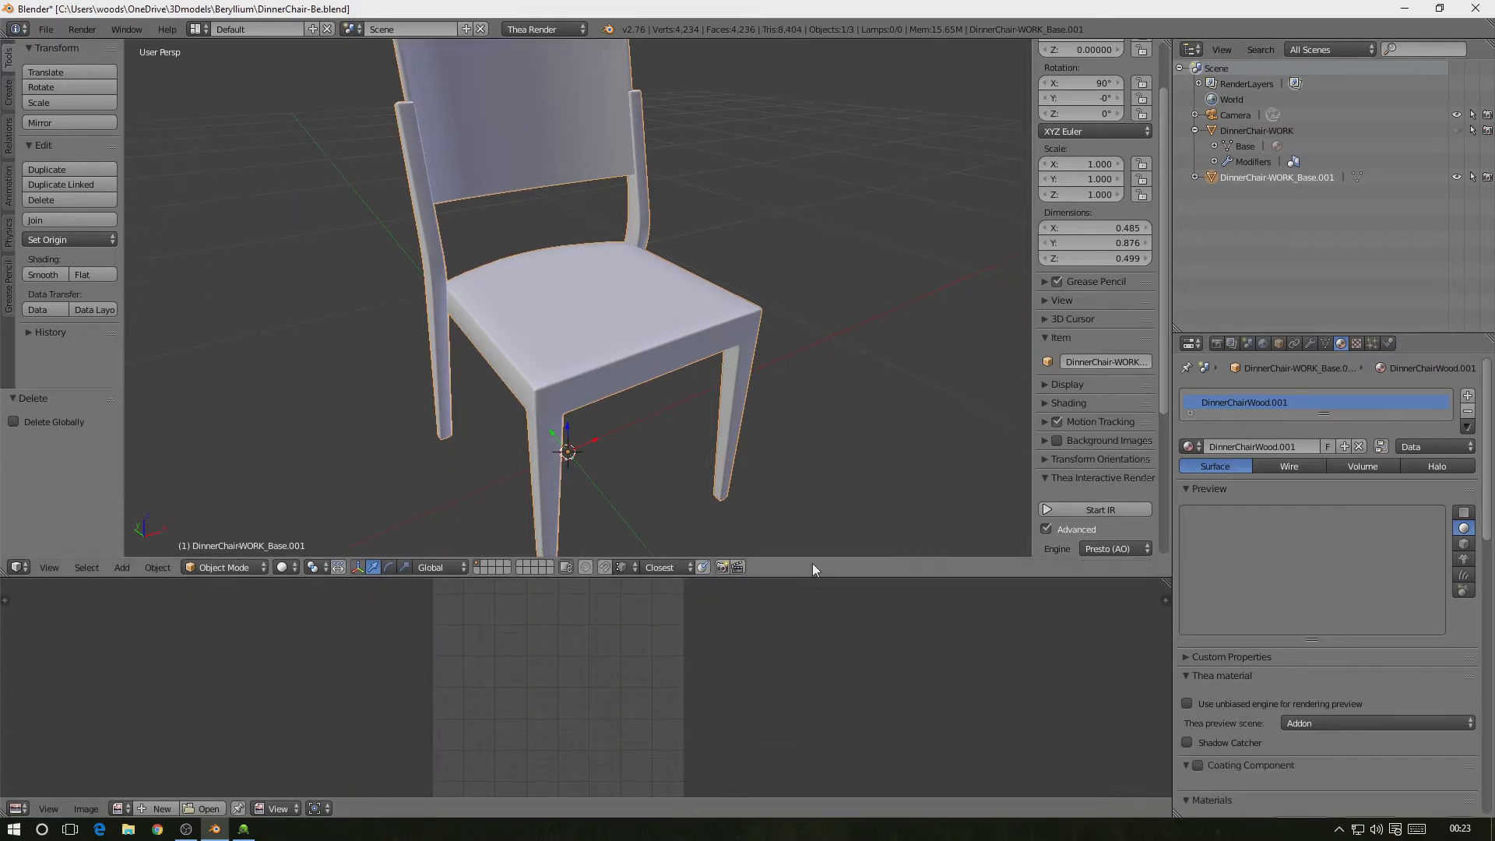
pyautogui.click(228, 569)
pyautogui.click(224, 545)
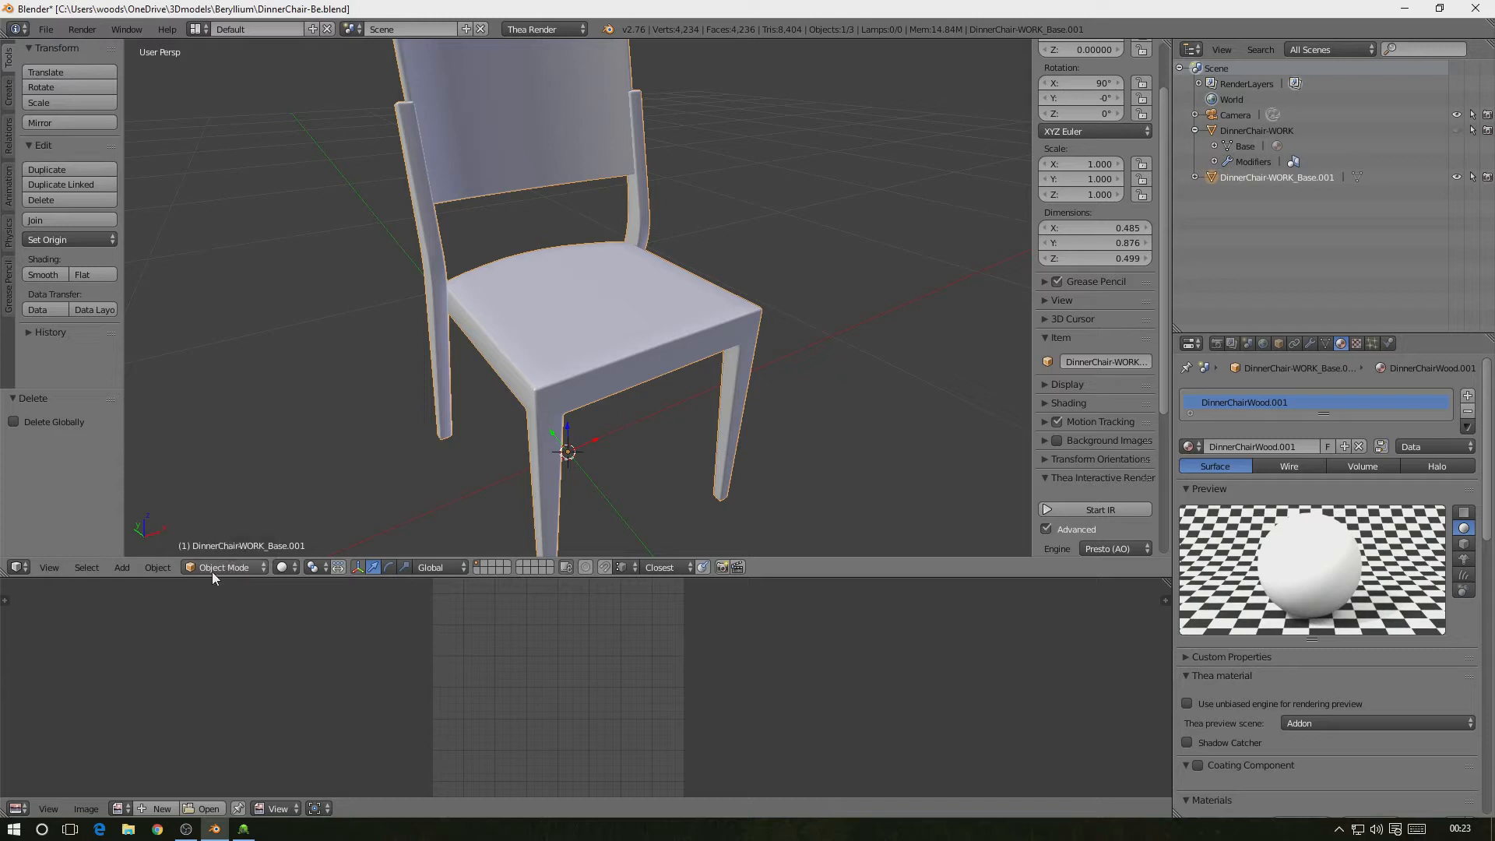
pyautogui.click(214, 572)
pyautogui.click(226, 533)
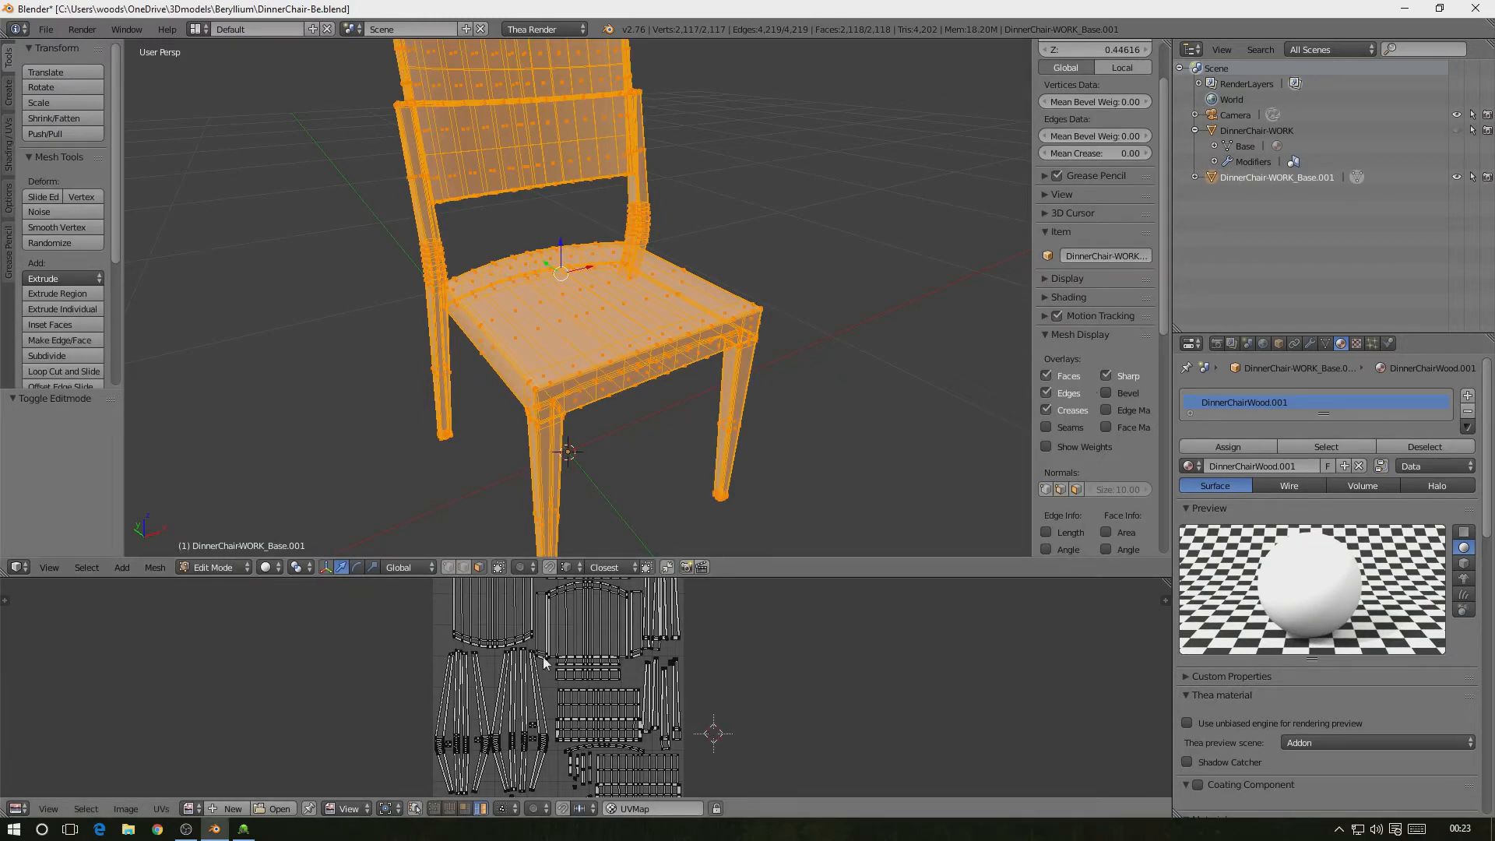
pyautogui.moveTo(760, 578); pyautogui.dragTo(760, 508)
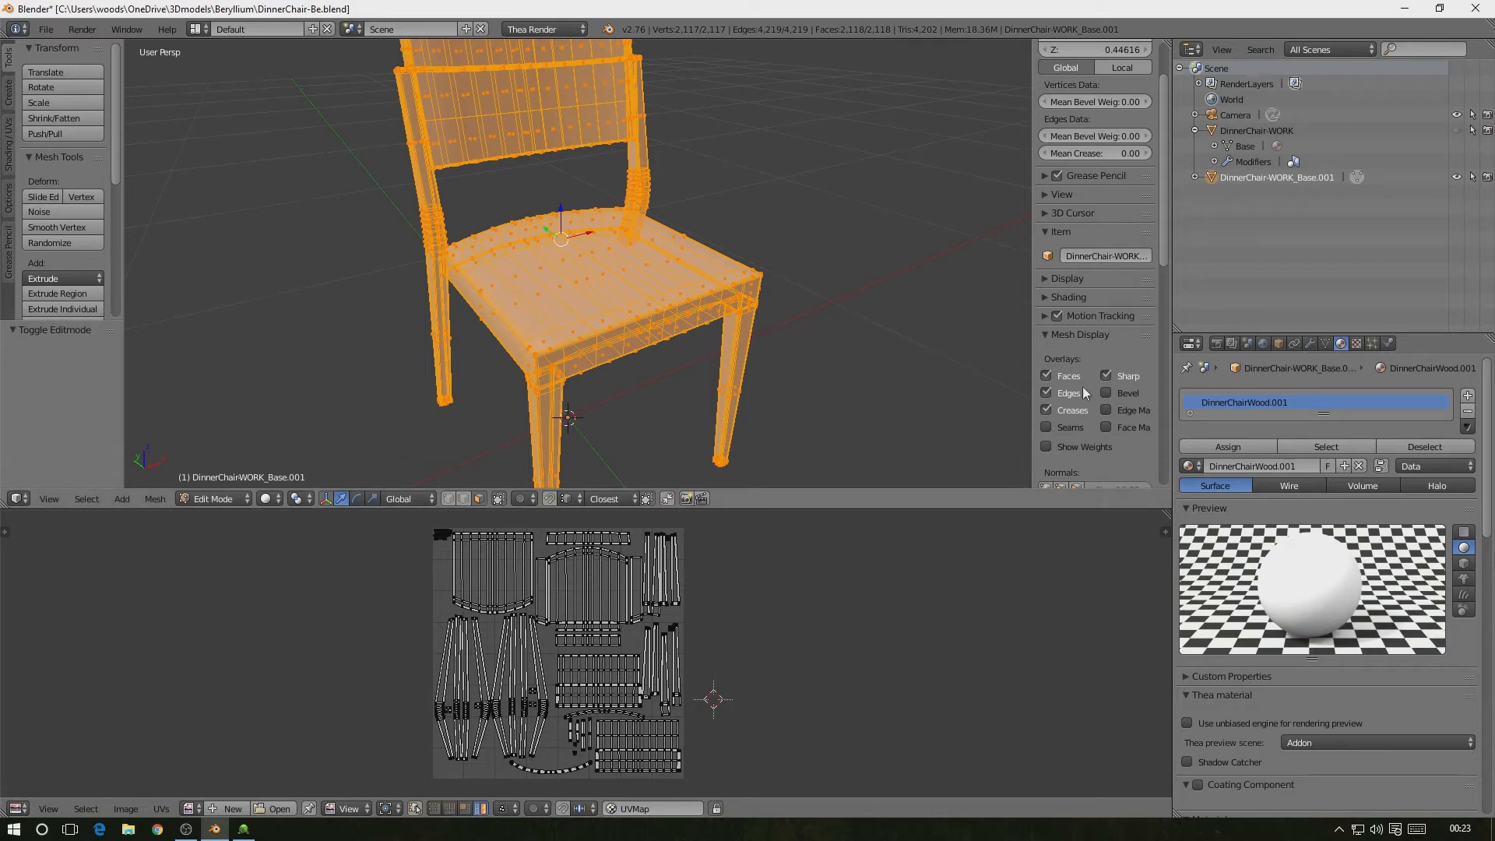
# Return the imported chair to Object Mode and assign it the existing DinnerChairWood material
pyautogui.click(211, 500)
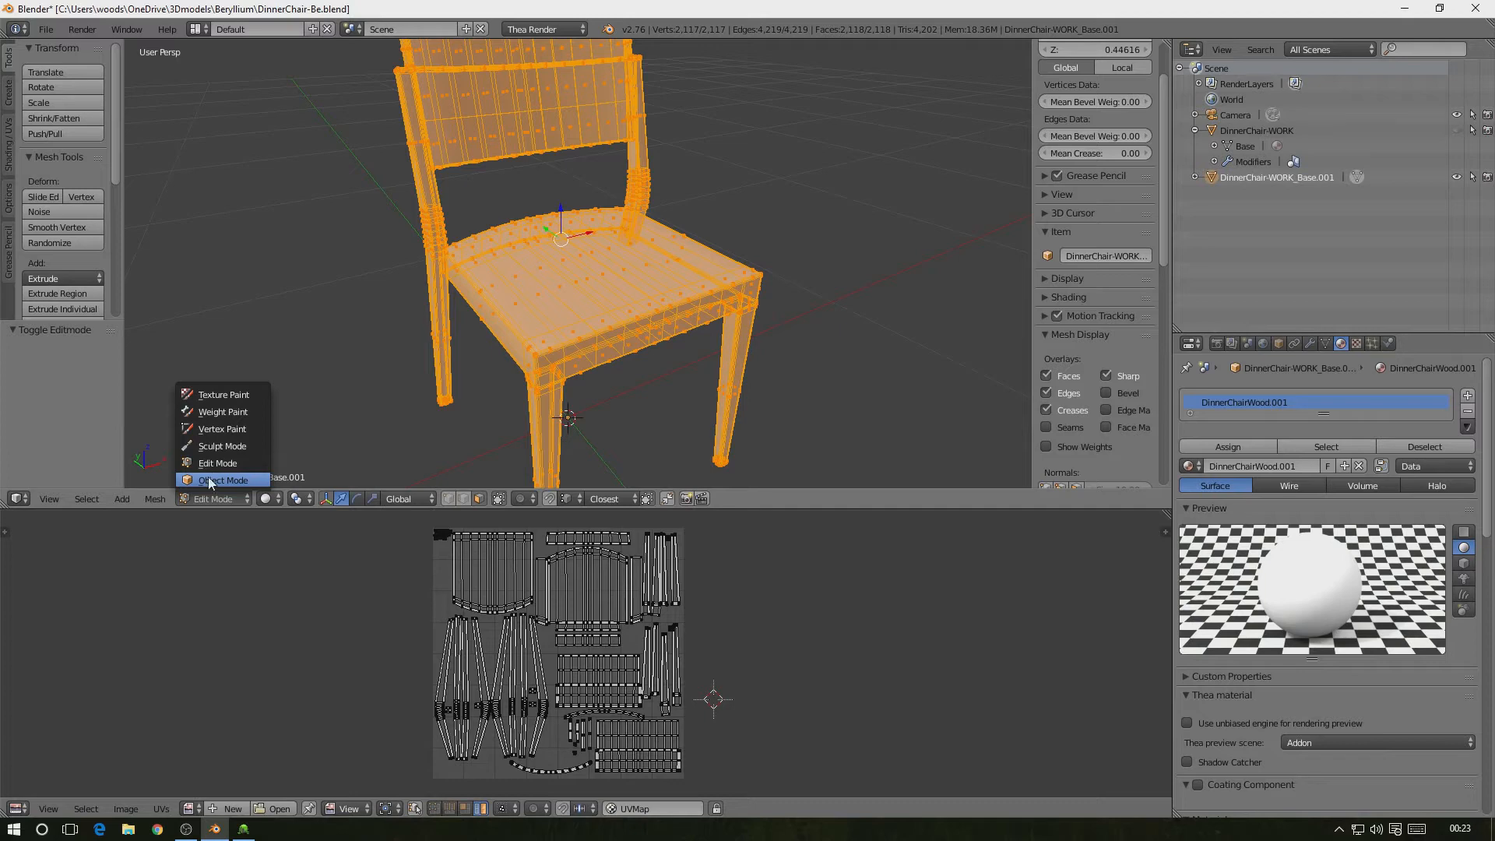
pyautogui.click(211, 481)
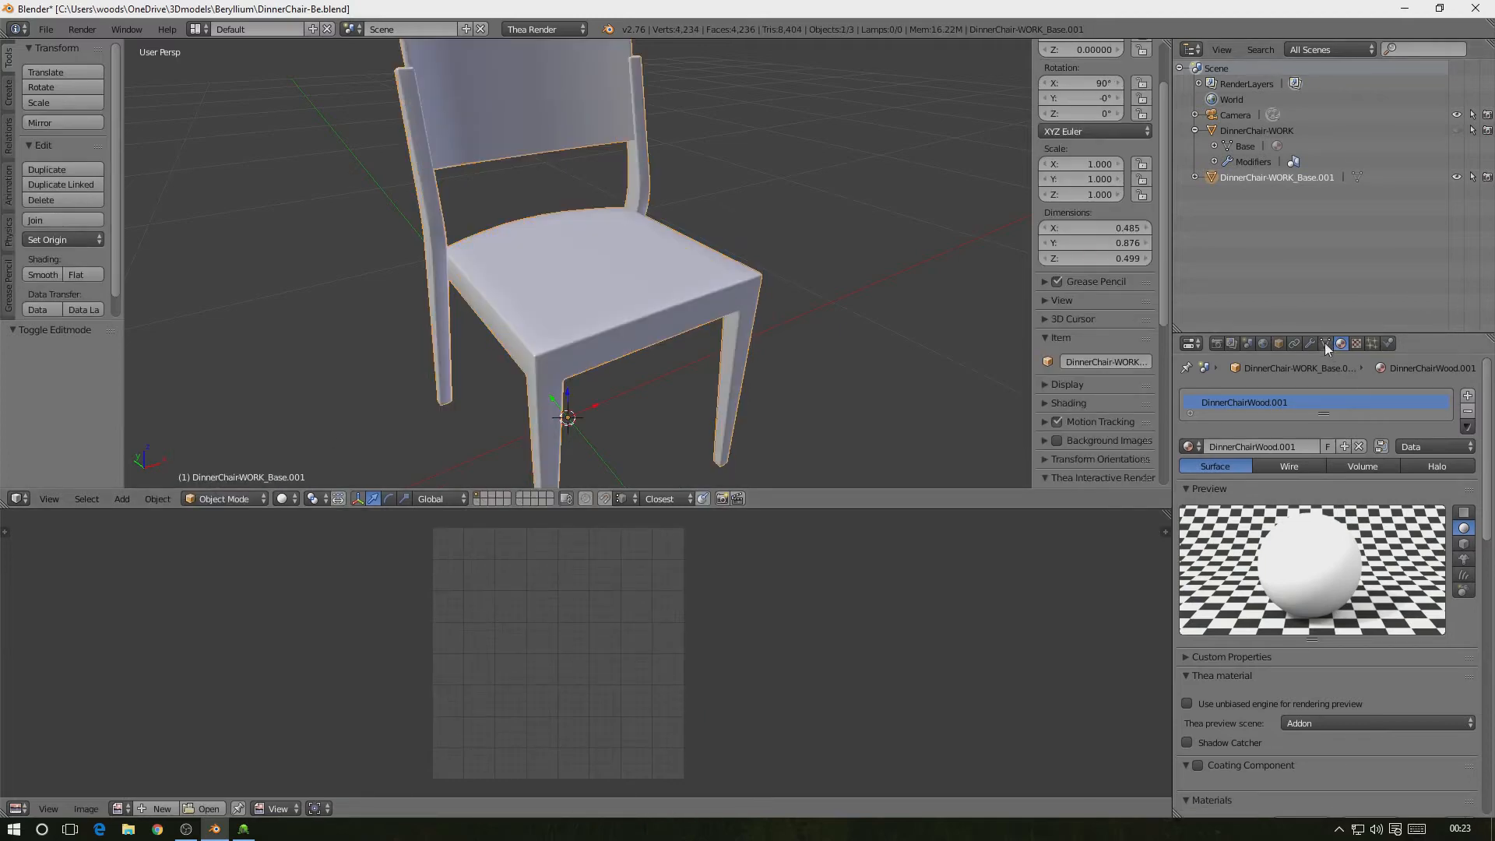
pyautogui.click(1188, 448)
pyautogui.click(1231, 466)
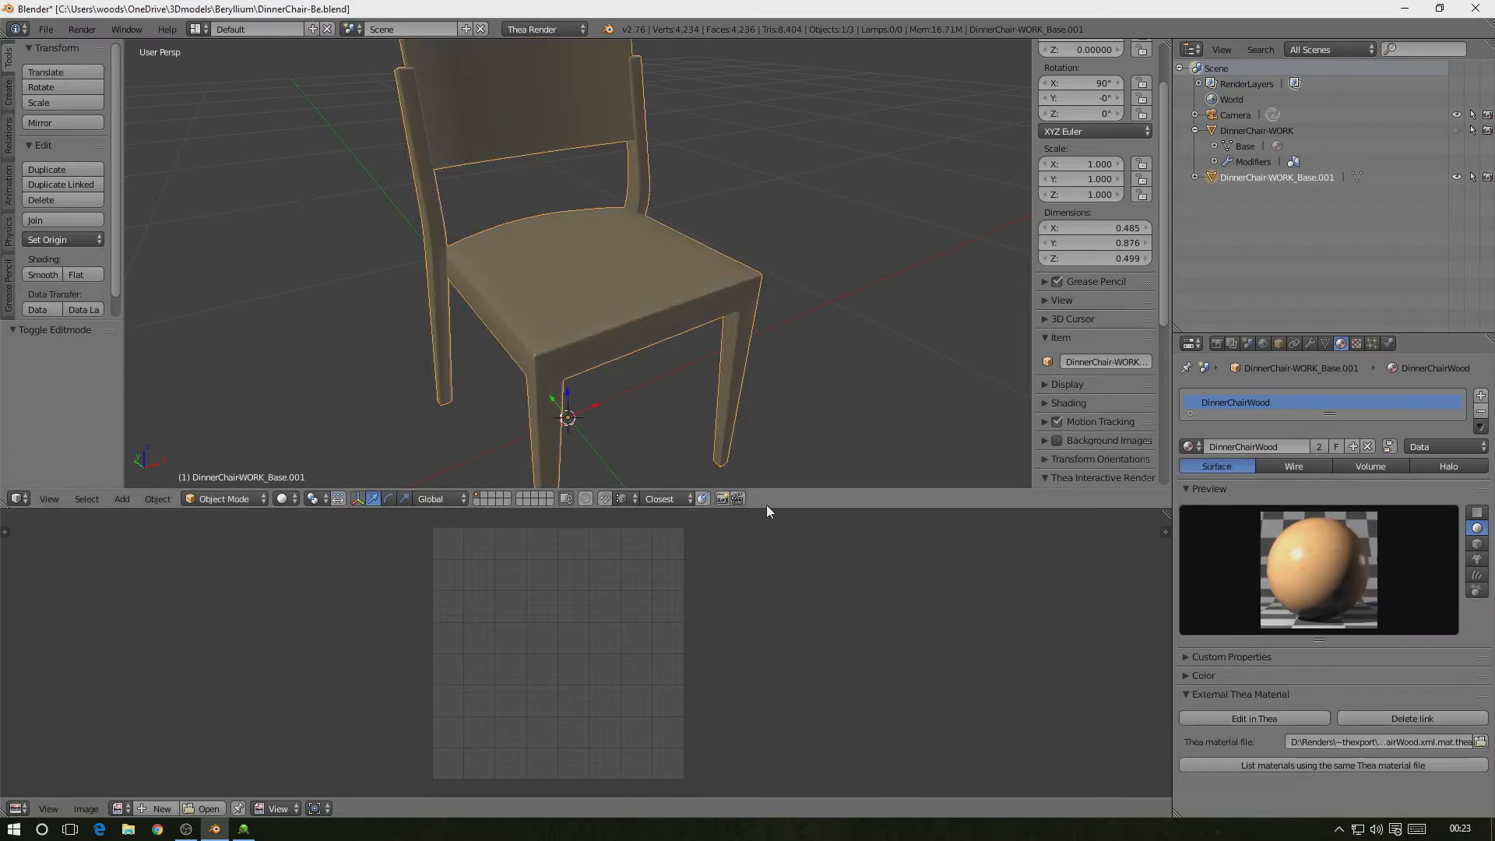
# Run the Thea interactive render in an enlarged 3D view, inspect the wood grain from several angles, and stop the render
pyautogui.moveTo(764, 508); pyautogui.dragTo(685, 783)
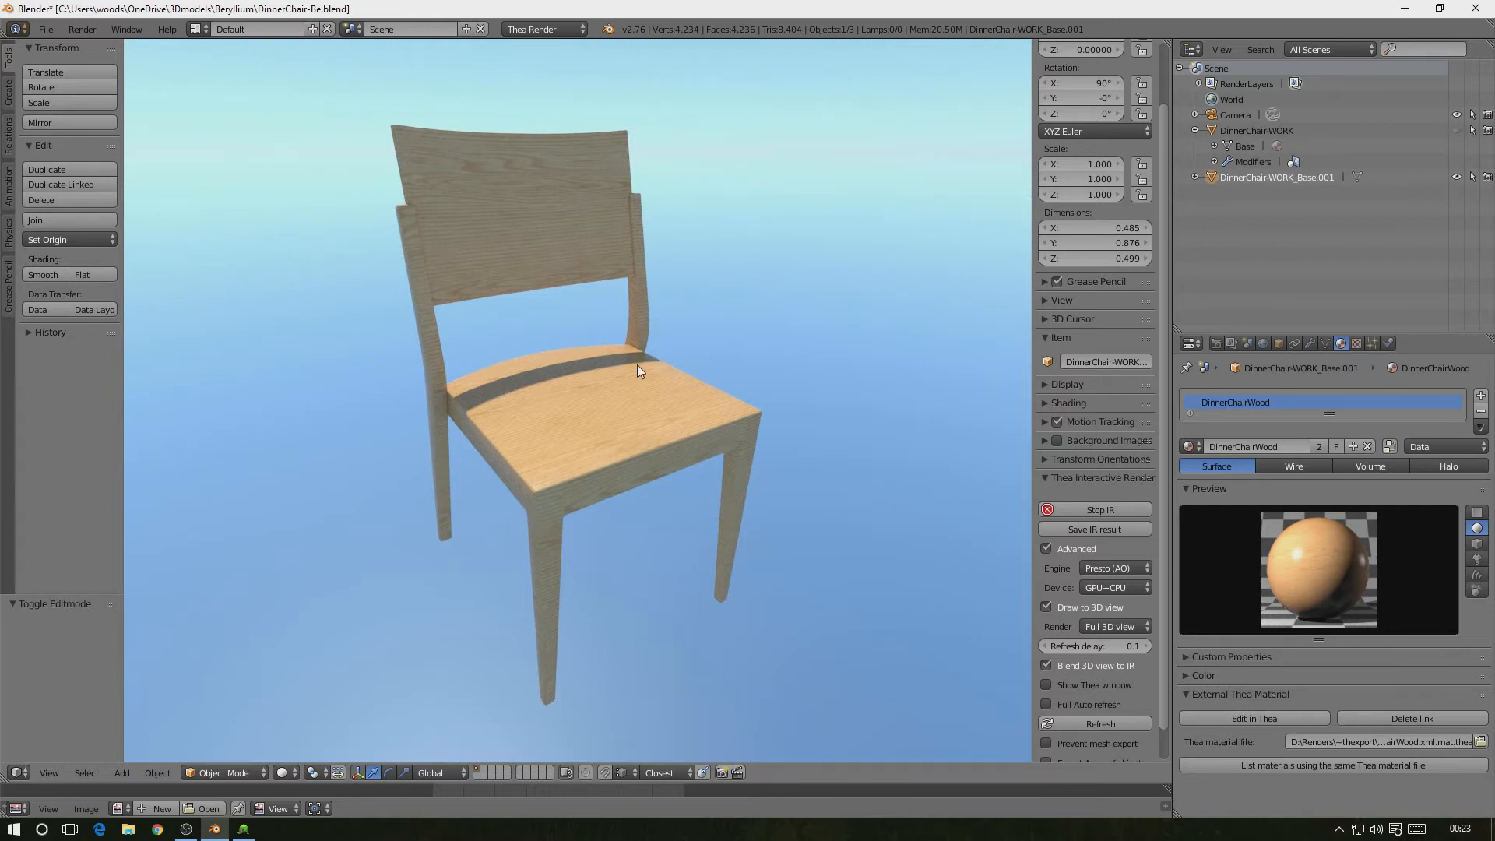
pyautogui.moveTo(637, 365); pyautogui.dragTo(714, 308, button='middle')
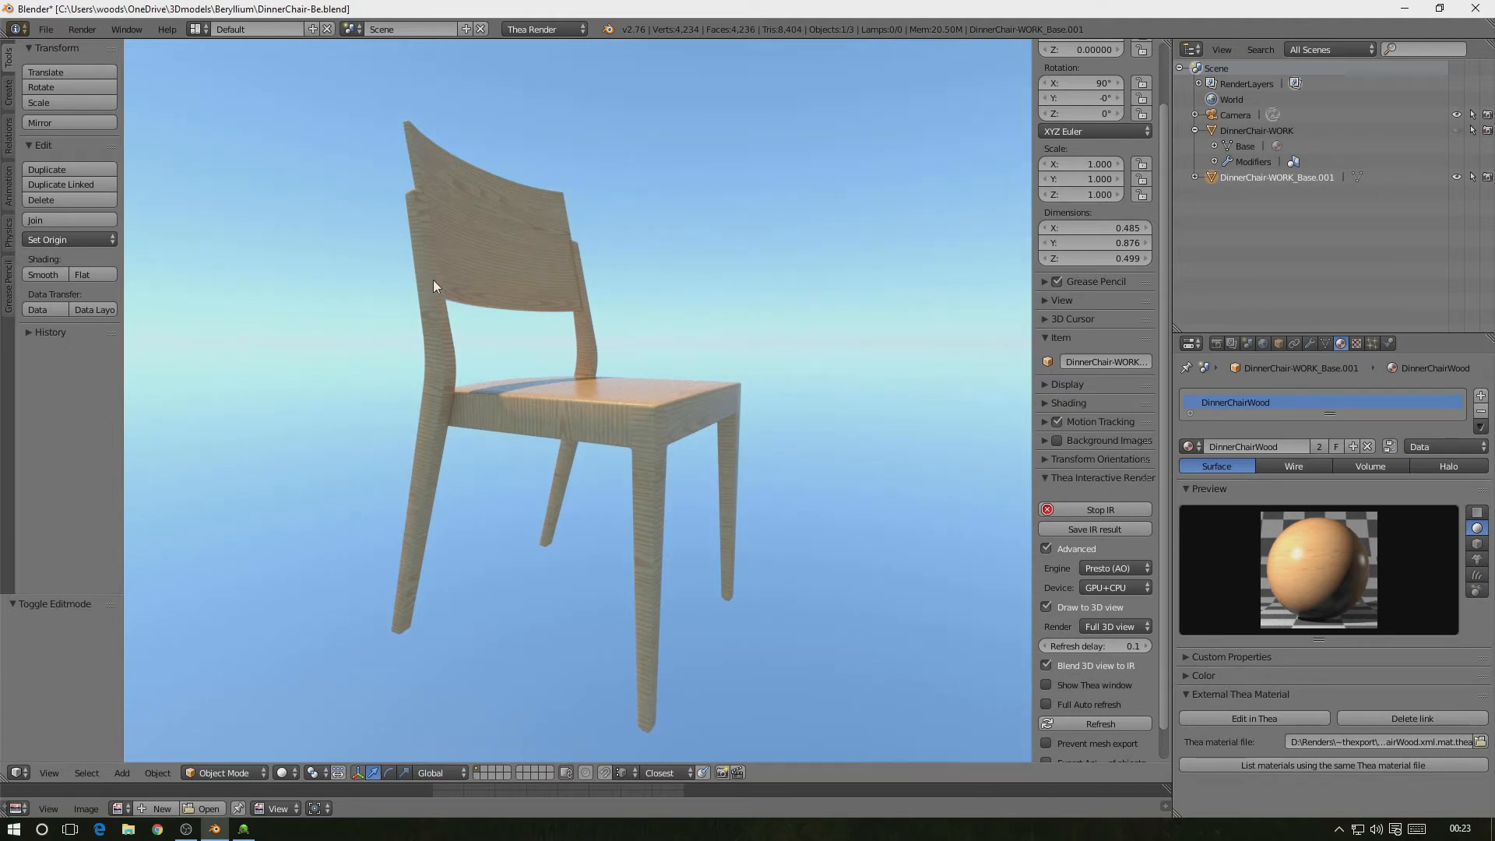
pyautogui.moveTo(433, 279); pyautogui.dragTo(568, 260, button='middle')
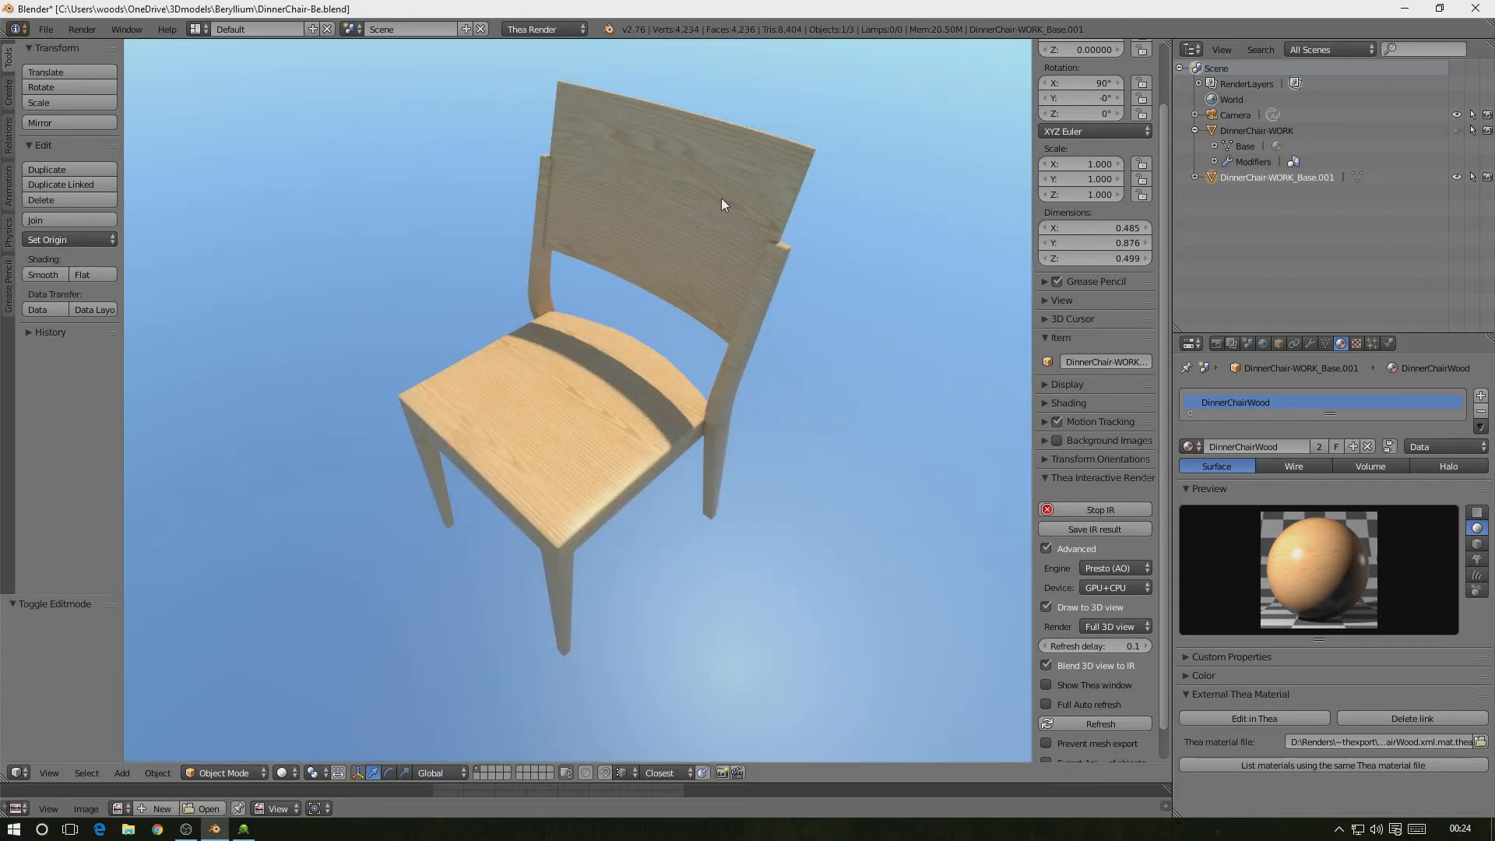
pyautogui.click(1092, 511)
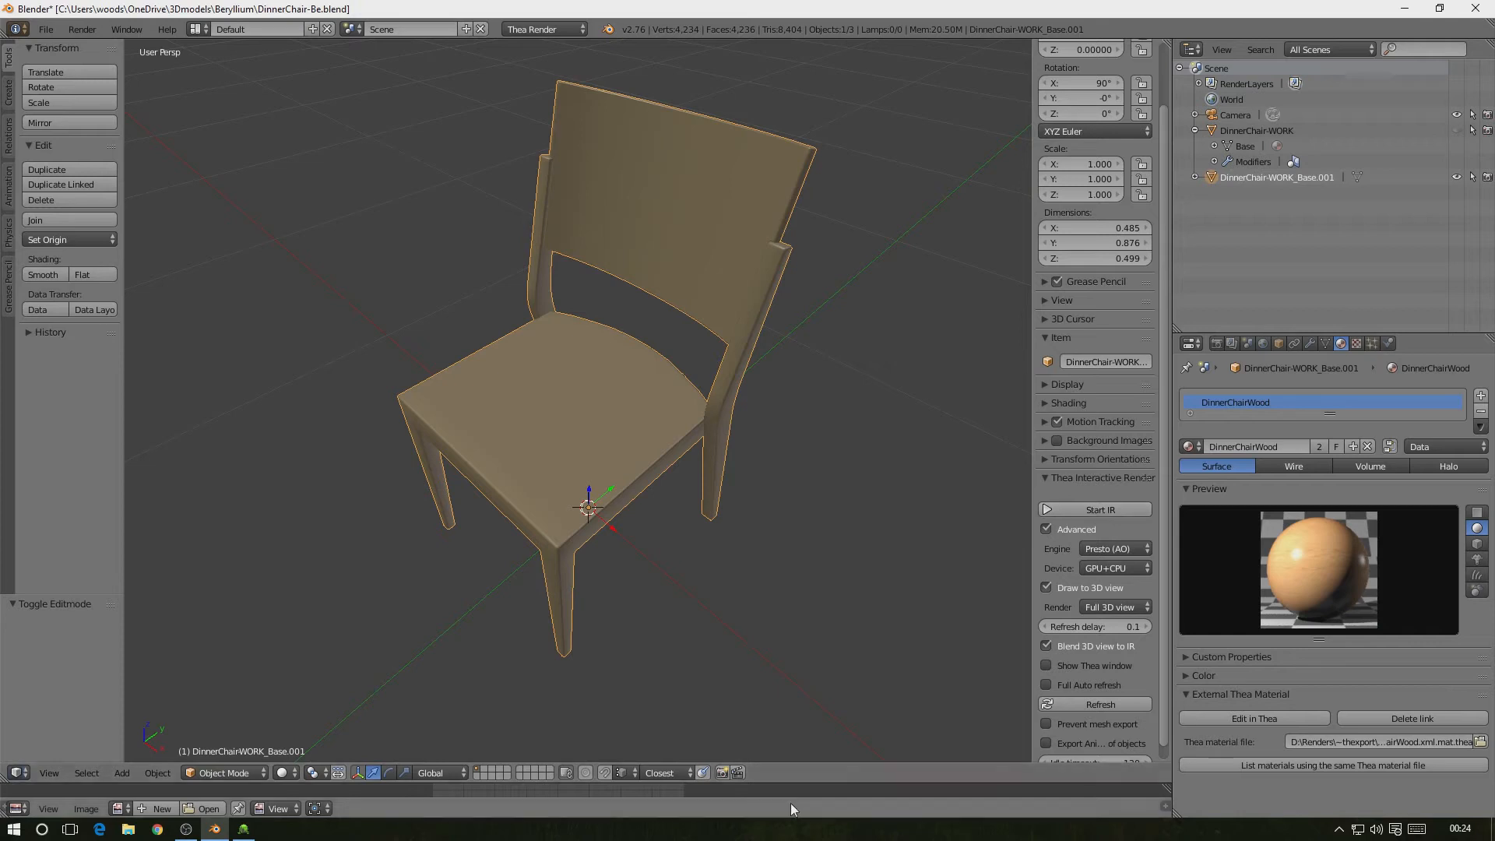
# Rotate the imported chair's entire UV layout by 90° in Edit Mode using an enlarged UV editor, and return to Object Mode
pyautogui.moveTo(778, 785); pyautogui.dragTo(475, 437)
pyautogui.click(220, 429)
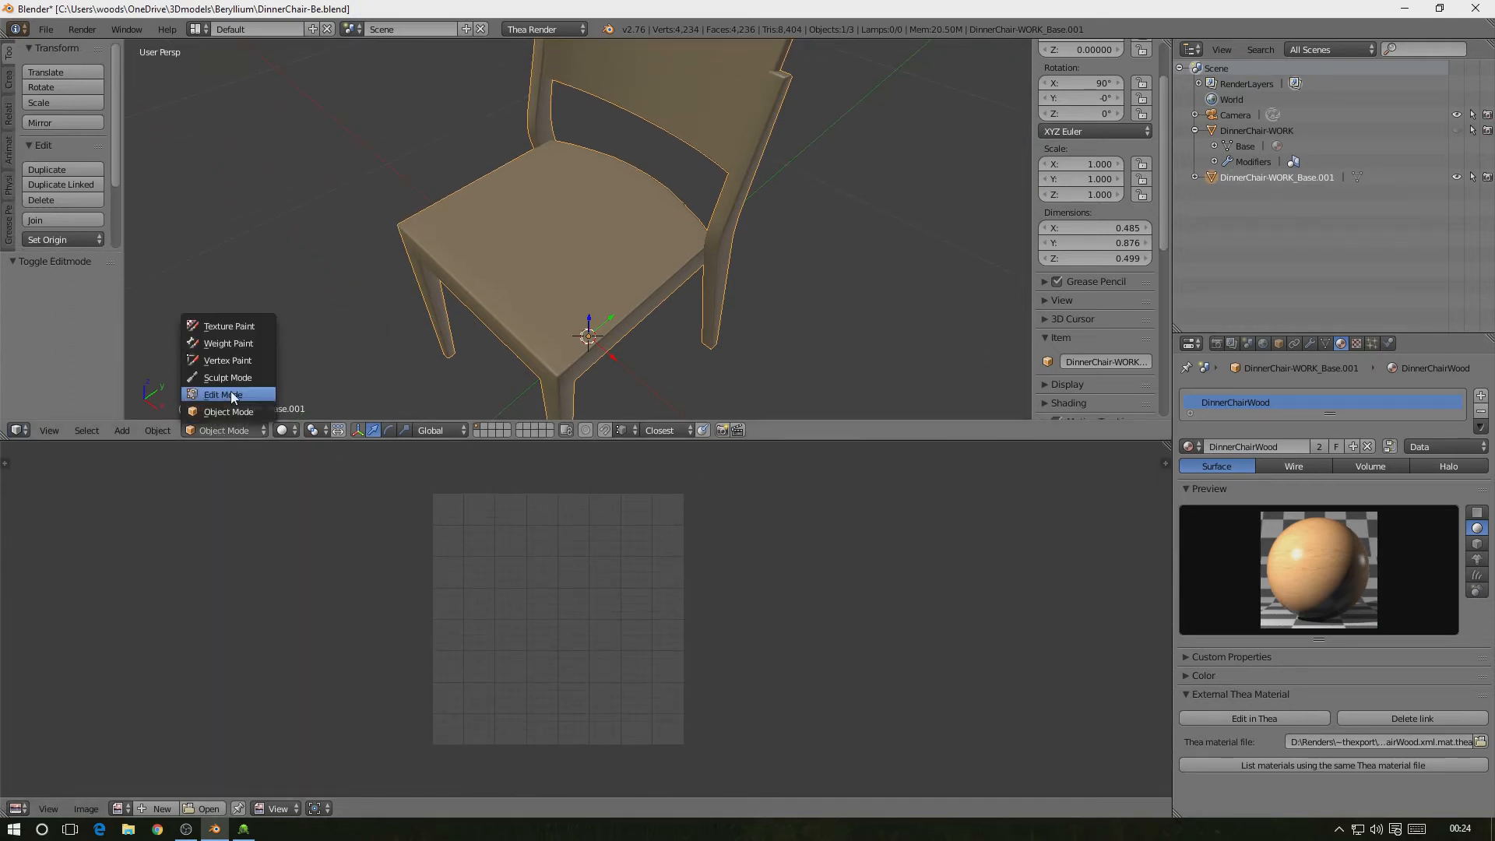
pyautogui.click(231, 391)
pyautogui.press('a')
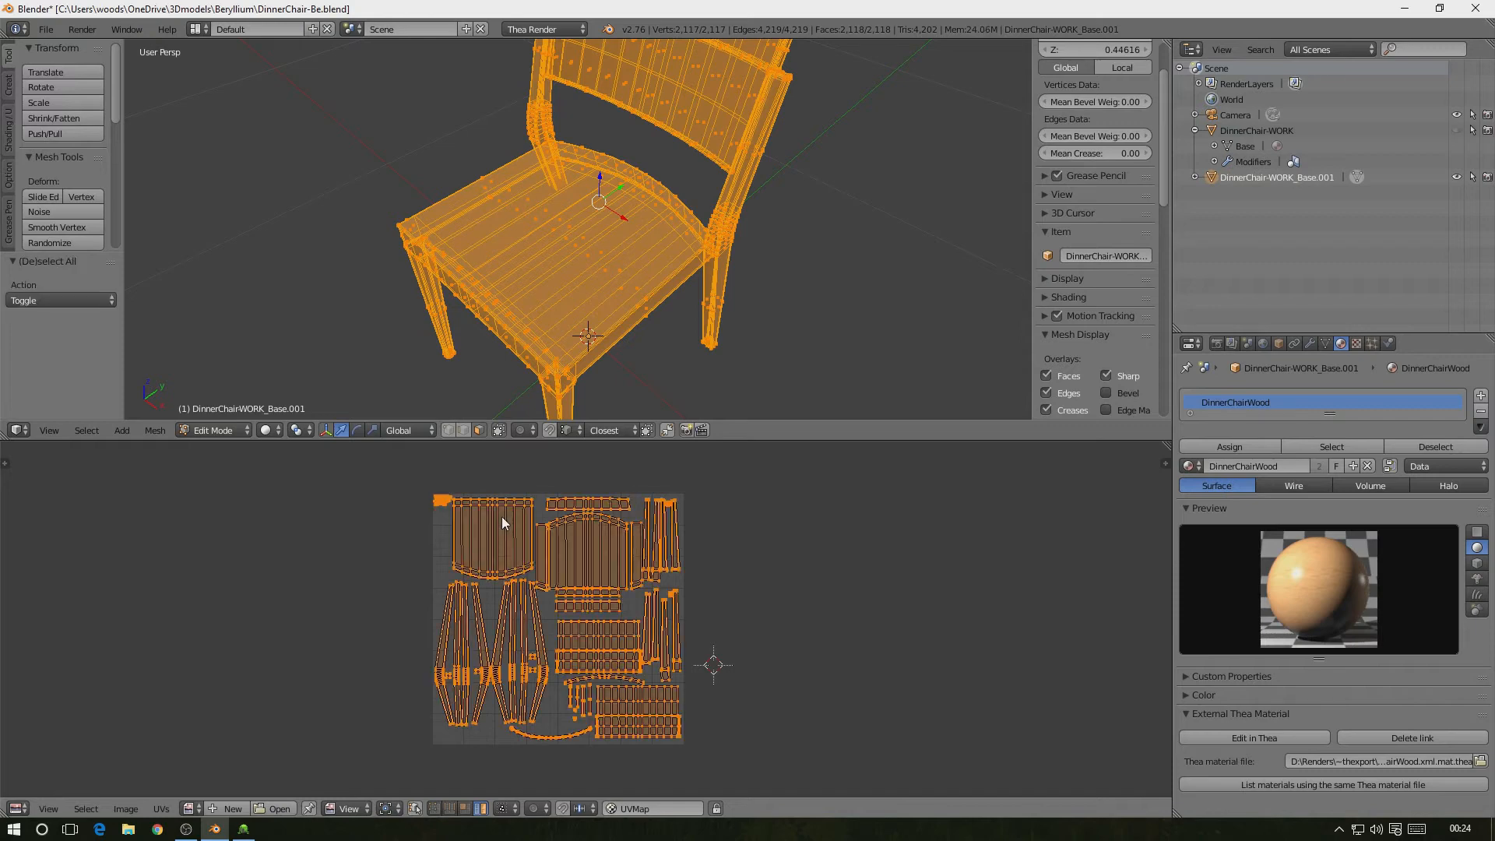
pyautogui.write('r')
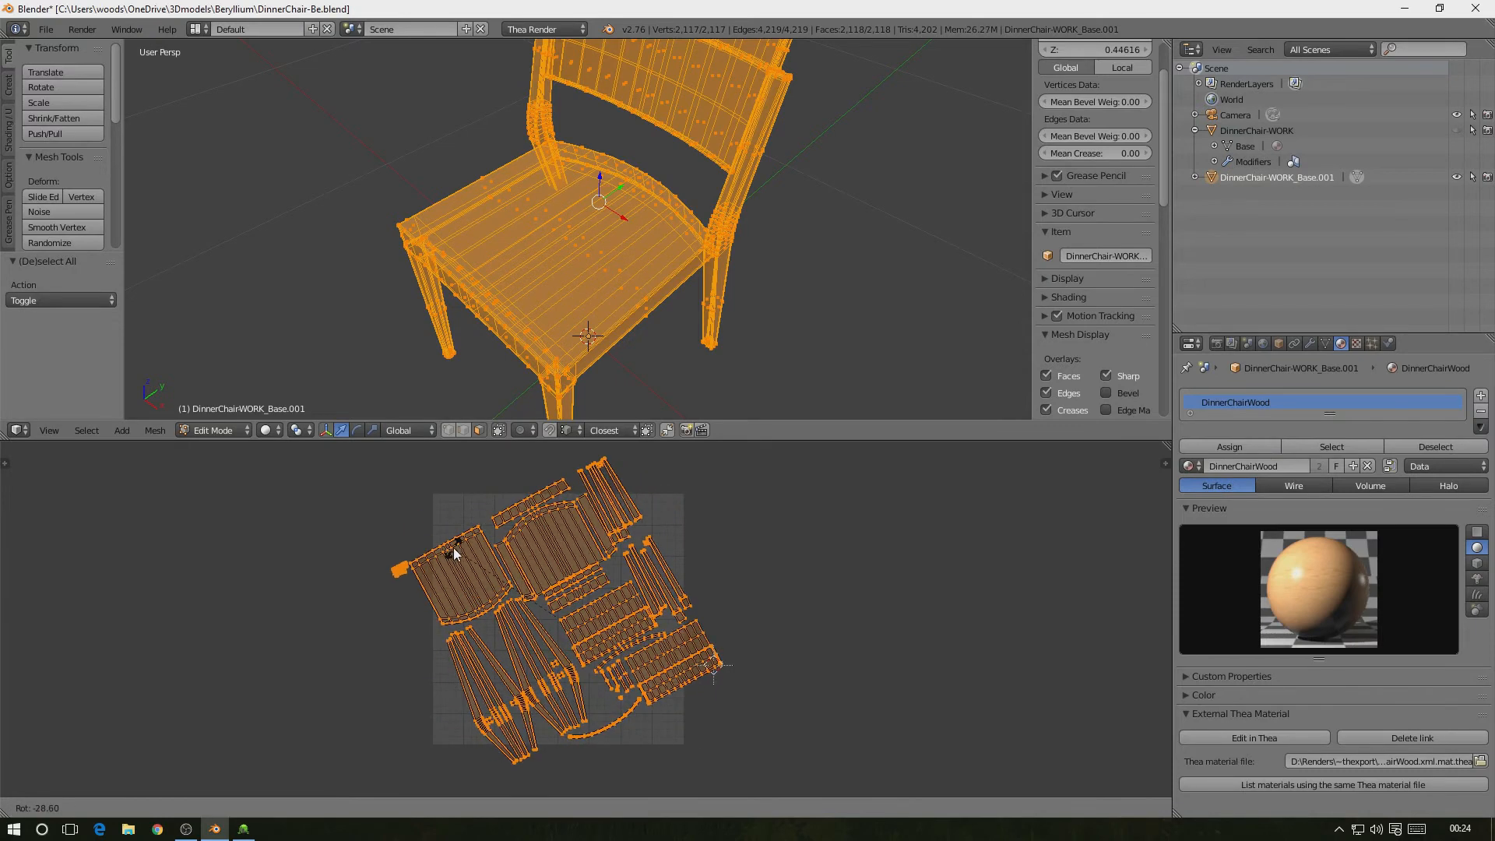
pyautogui.write('90')
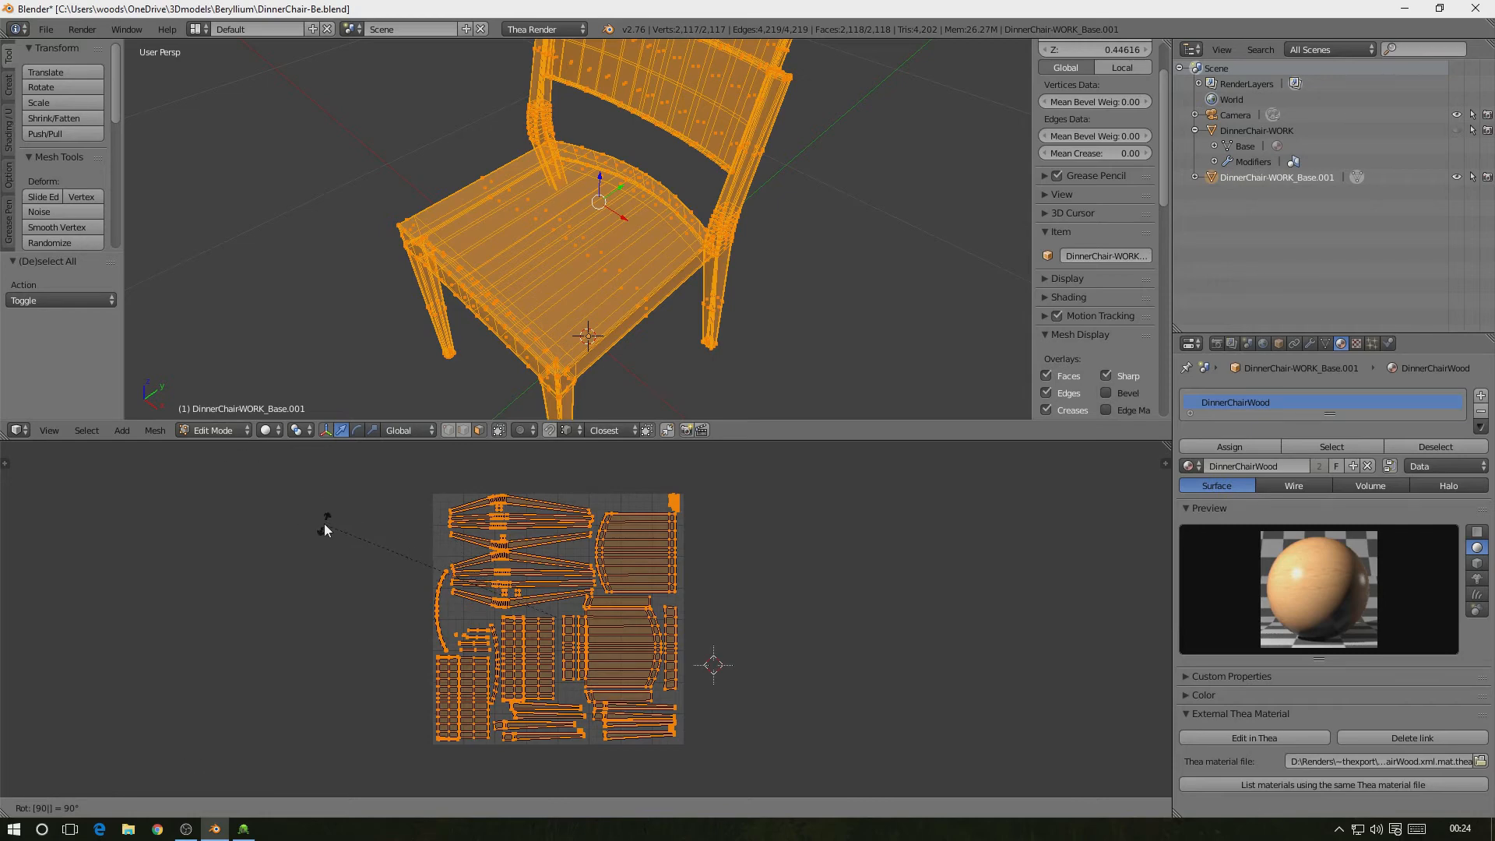
pyautogui.press('Return')
pyautogui.click(213, 430)
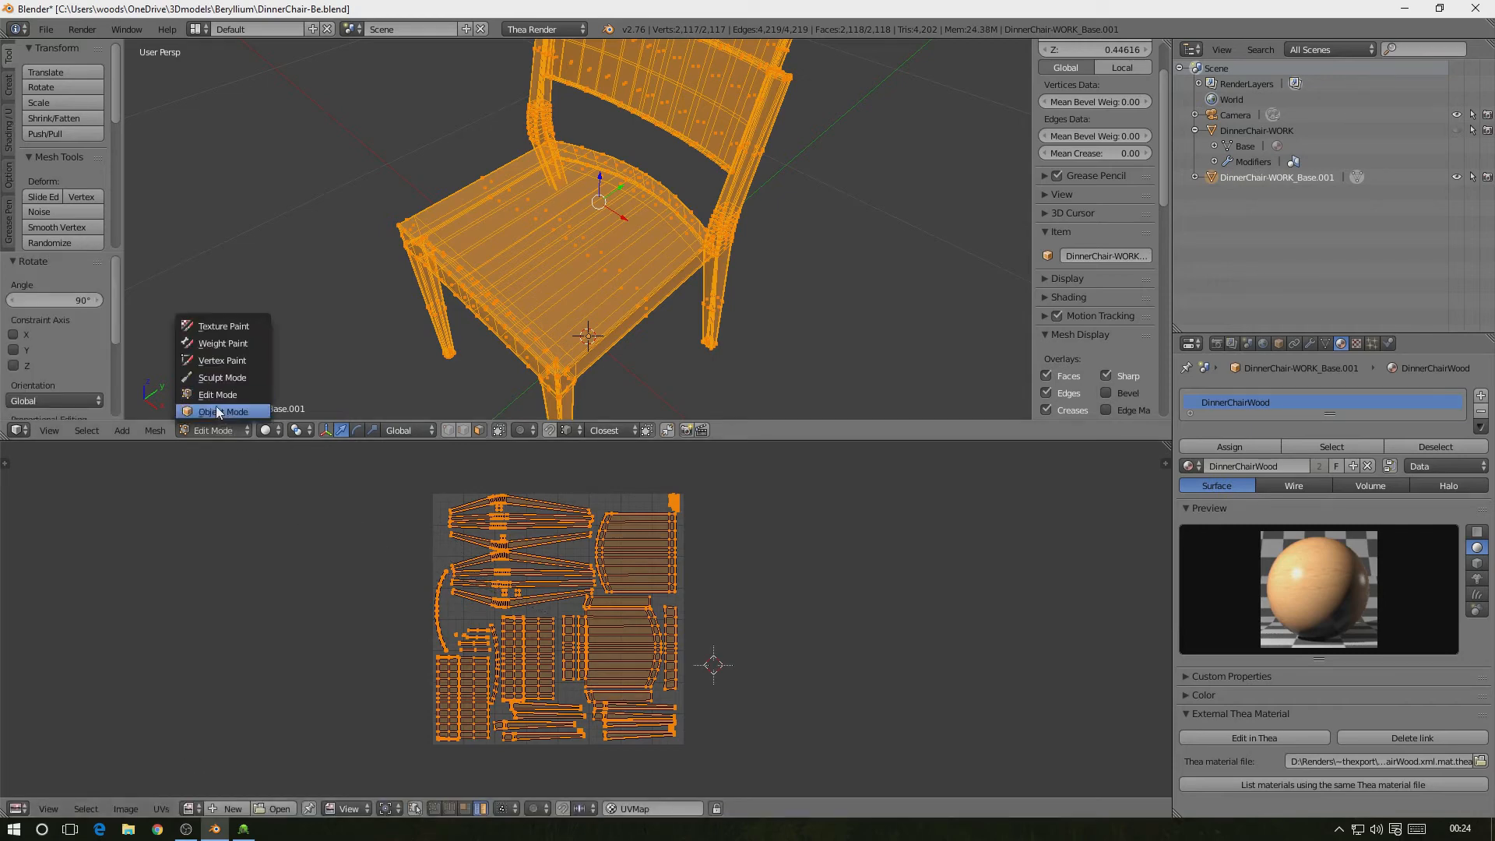
pyautogui.click(218, 411)
# Restart the Thea interactive render in an enlarged 3D view and inspect the wood grain on the seat, backrest and legs from several angles
pyautogui.moveTo(787, 440); pyautogui.dragTo(797, 778)
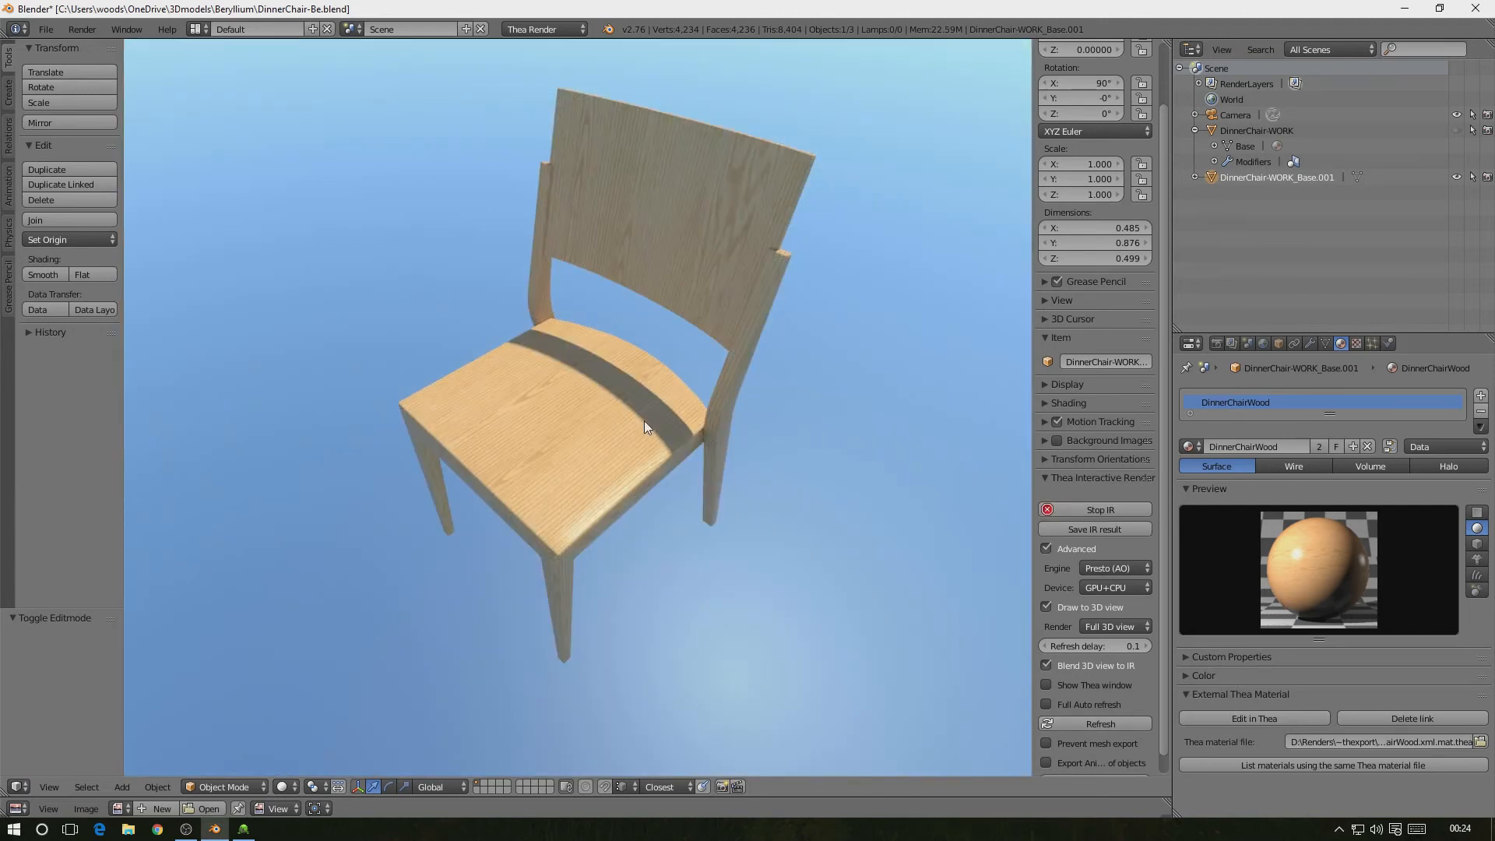
pyautogui.moveTo(644, 427); pyautogui.dragTo(591, 385, button='middle')
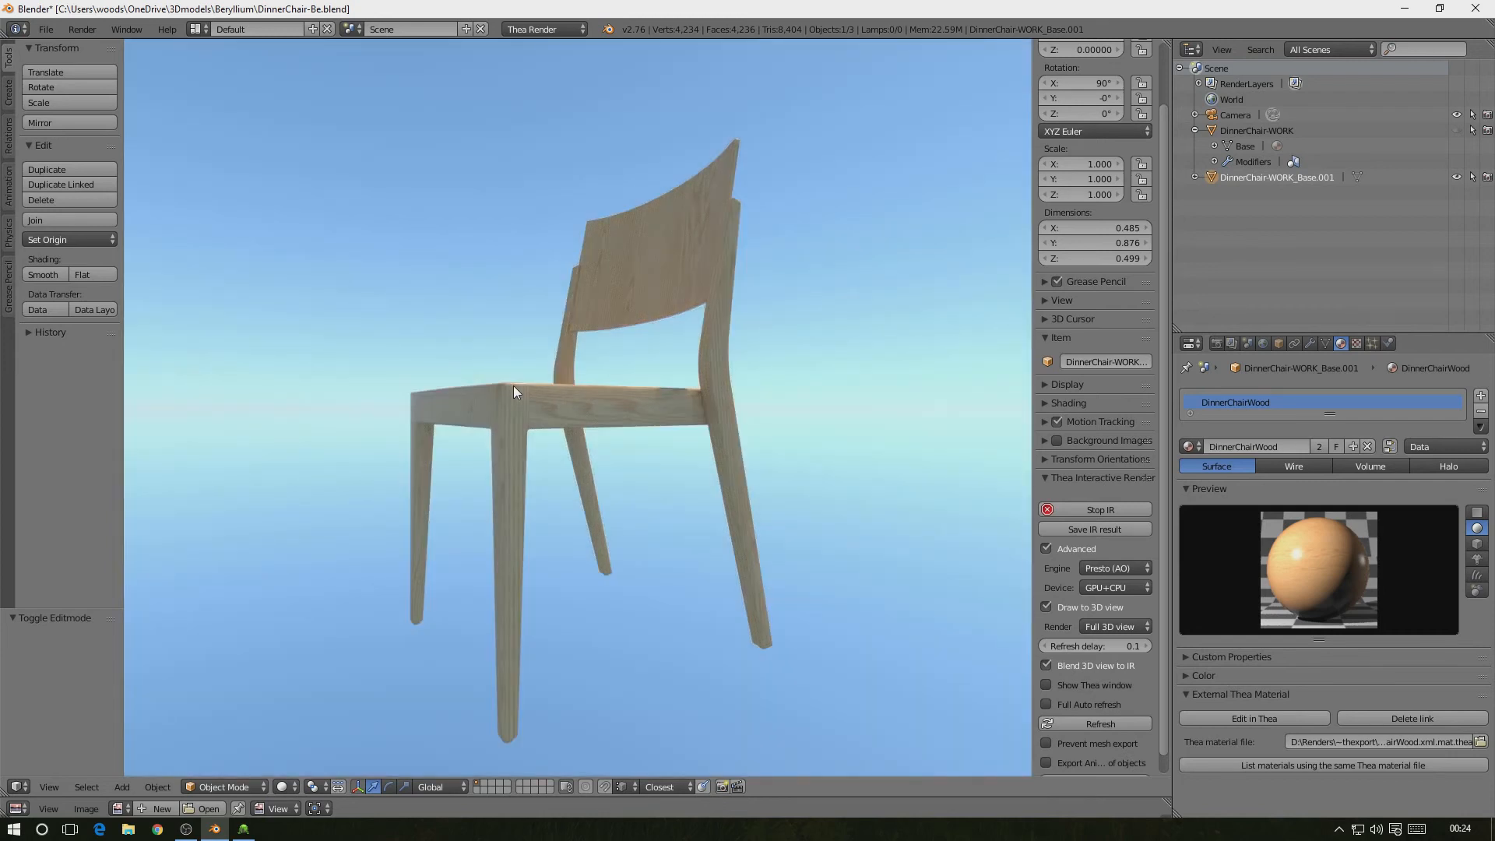
pyautogui.moveTo(512, 386); pyautogui.dragTo(599, 433, button='middle')
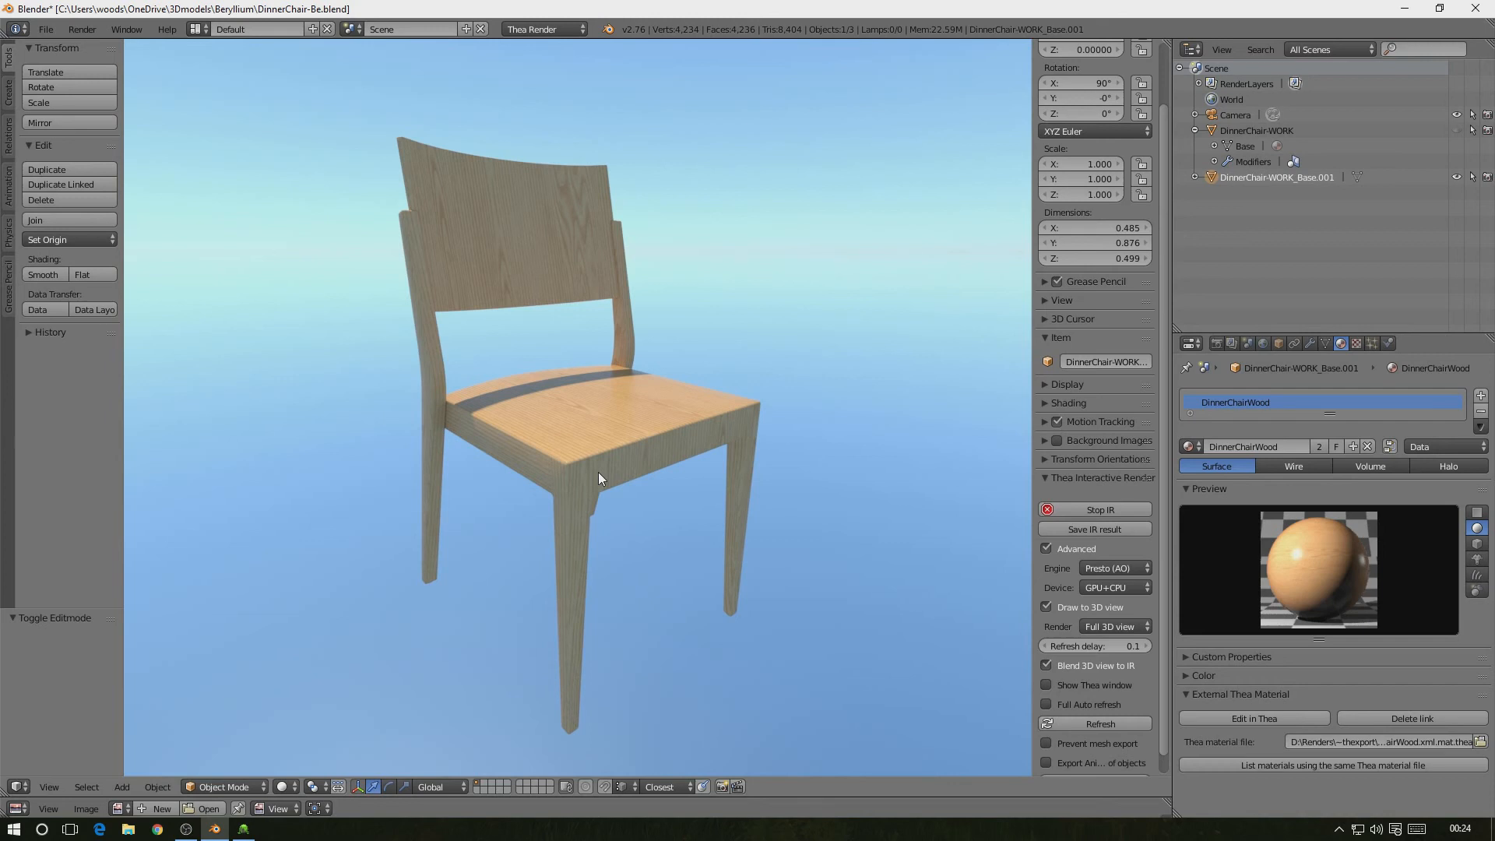
pyautogui.moveTo(599, 472); pyautogui.dragTo(696, 445, button='middle')
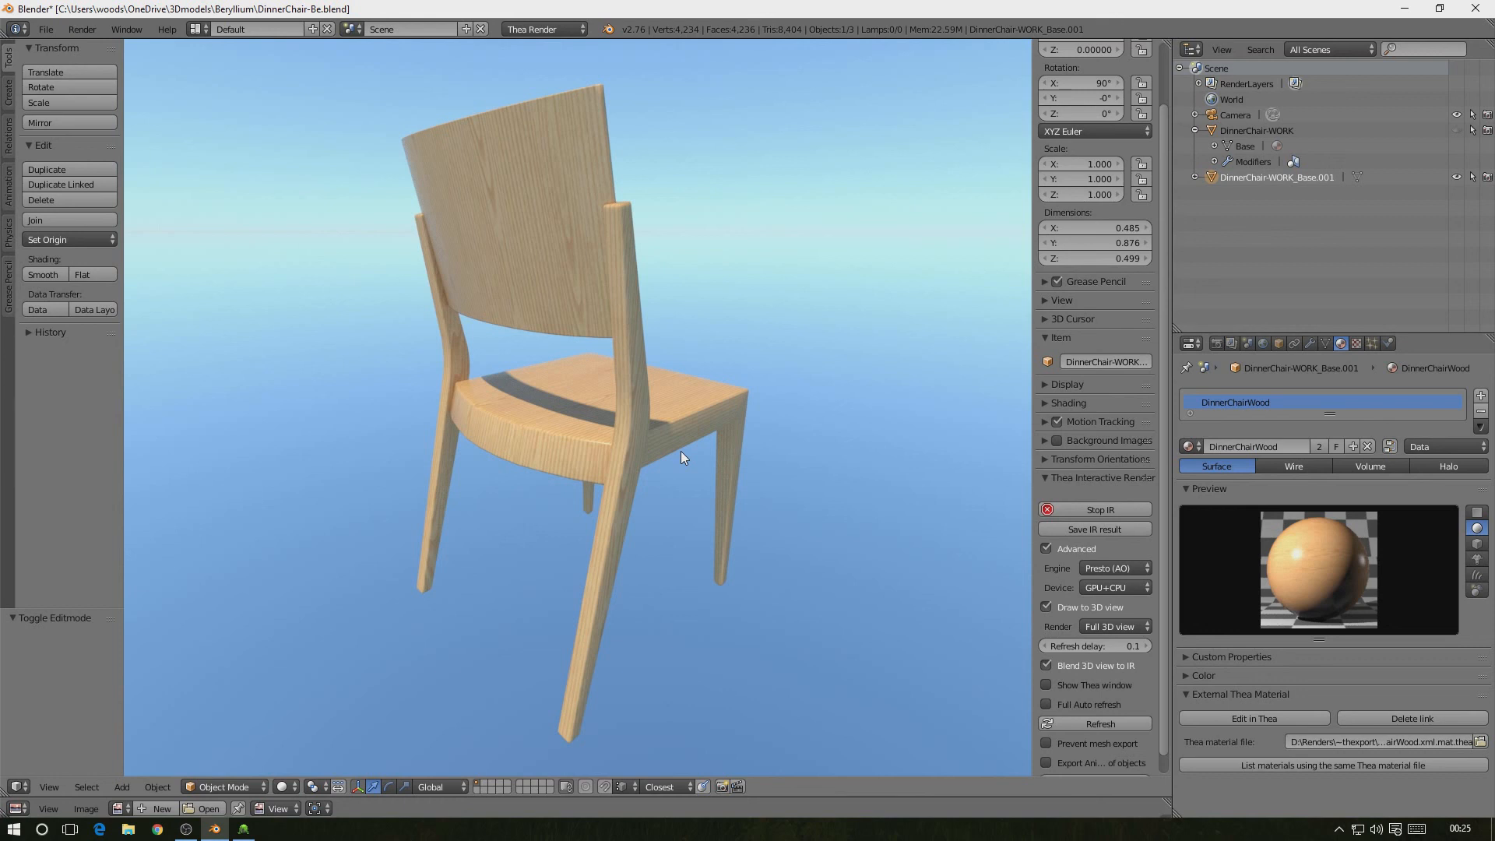
pyautogui.moveTo(680, 451); pyautogui.dragTo(481, 454, button='middle')
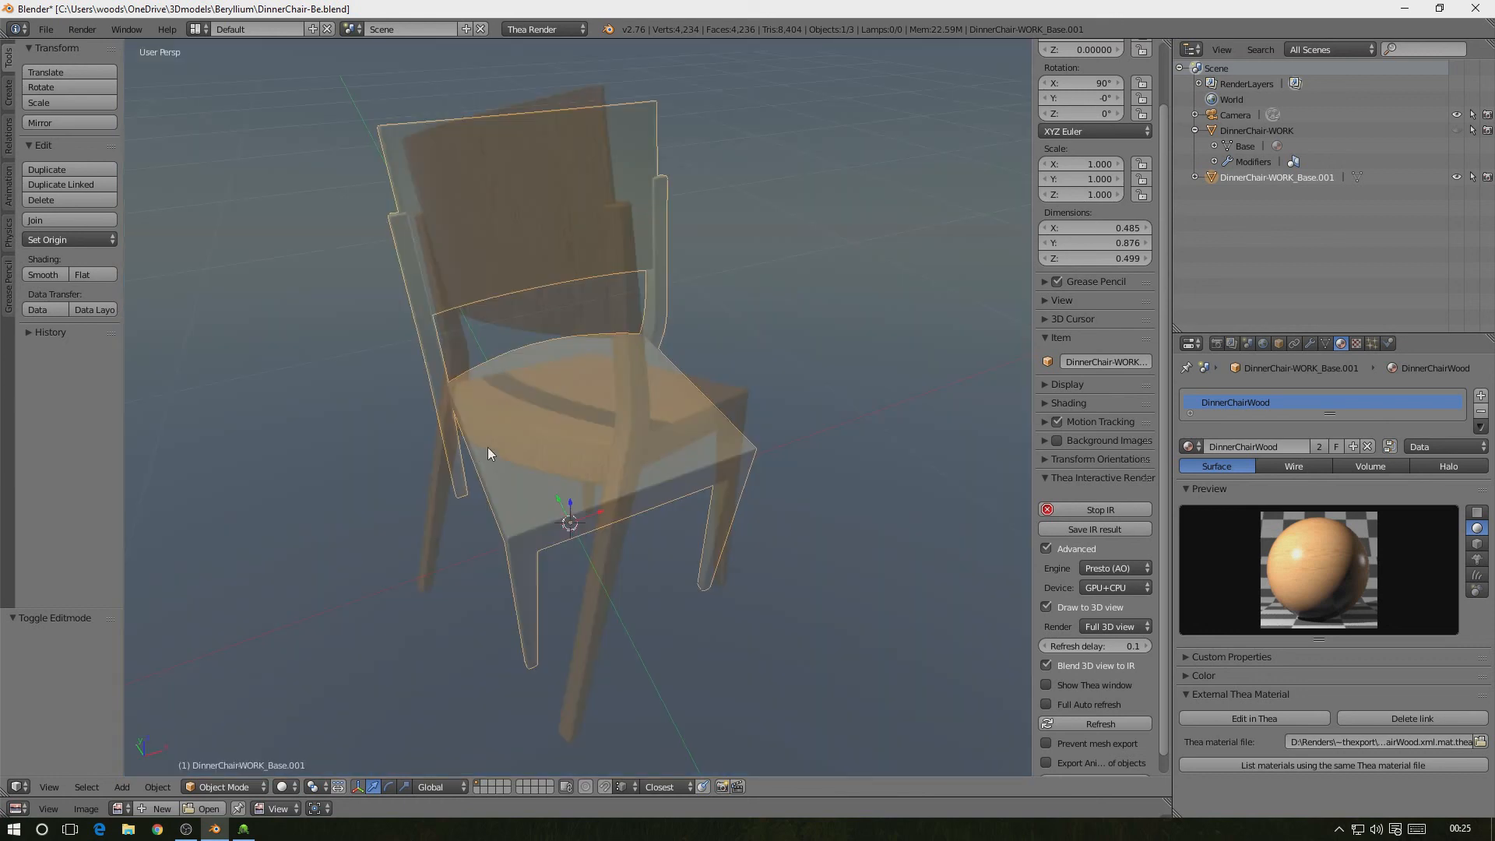